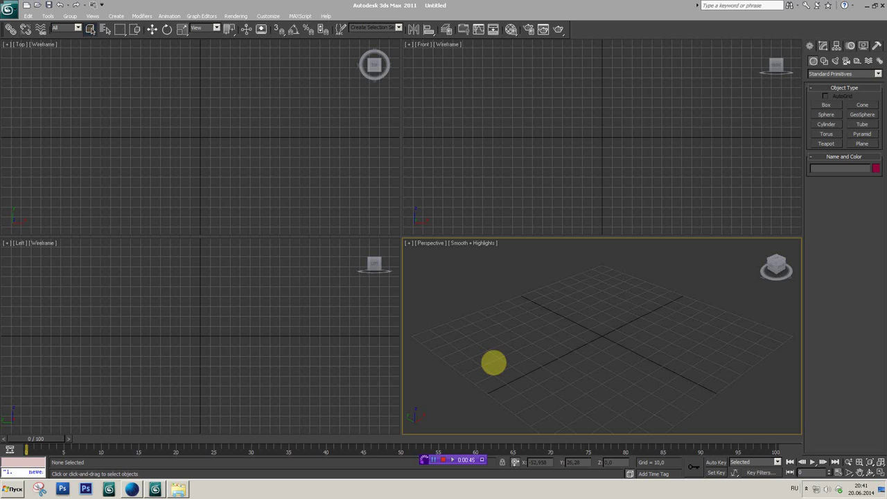
# Step: Bring the renderhjs.net TexTools page to the front and scroll to its top
pyautogui.click(131, 489)
pyautogui.scroll(3, 478, 257)
pyautogui.scroll(2, 589, 323)
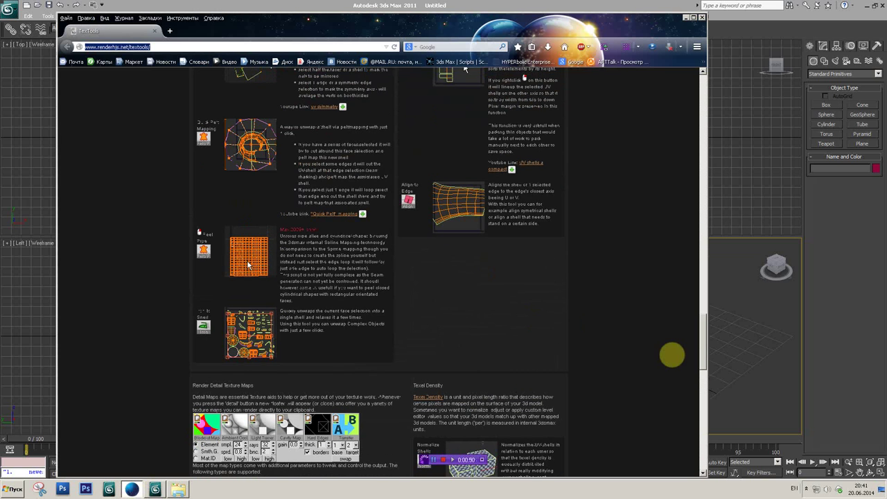
pyautogui.moveTo(703, 360); pyautogui.dragTo(692, 124)
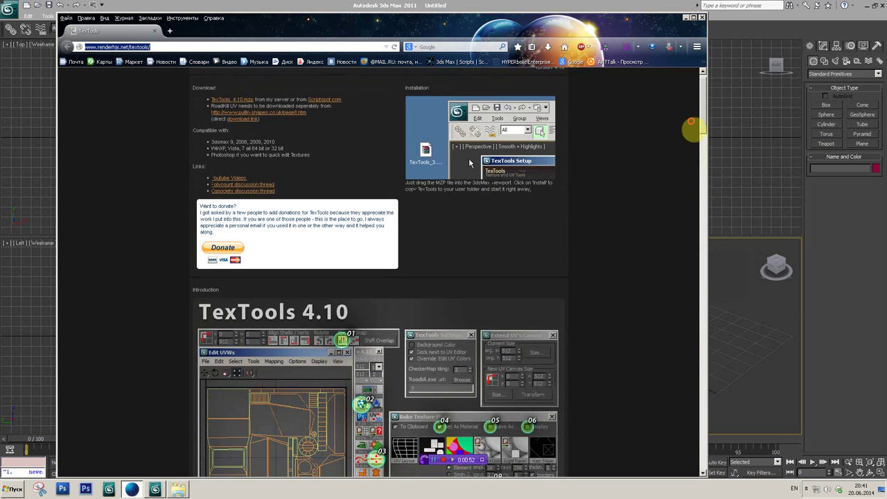
pyautogui.scroll(-3, 465, 273)
pyautogui.scroll(2, 468, 242)
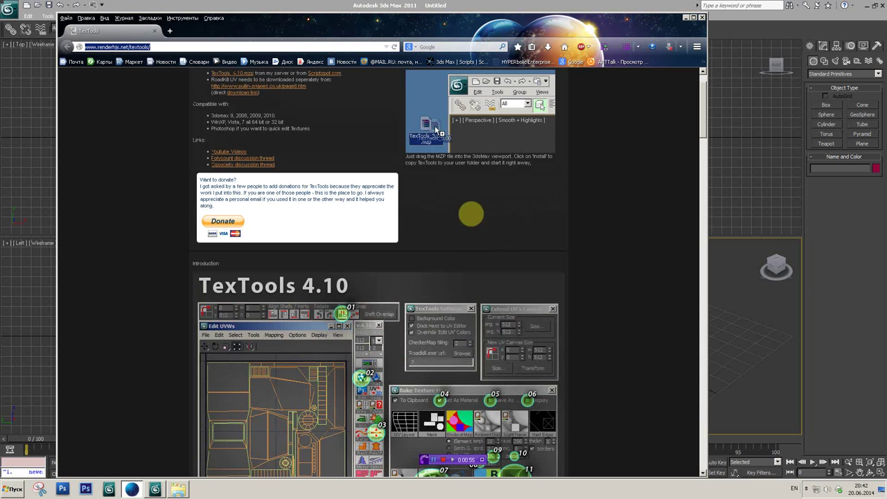
# Step: Scroll down to read the UV Topology Editing tool descriptions, then minimize the browser
pyautogui.scroll(-1, 467, 228)
pyautogui.scroll(-2, 466, 228)
pyautogui.scroll(-4, 436, 267)
pyautogui.scroll(-7, 424, 301)
pyautogui.scroll(-1, 421, 306)
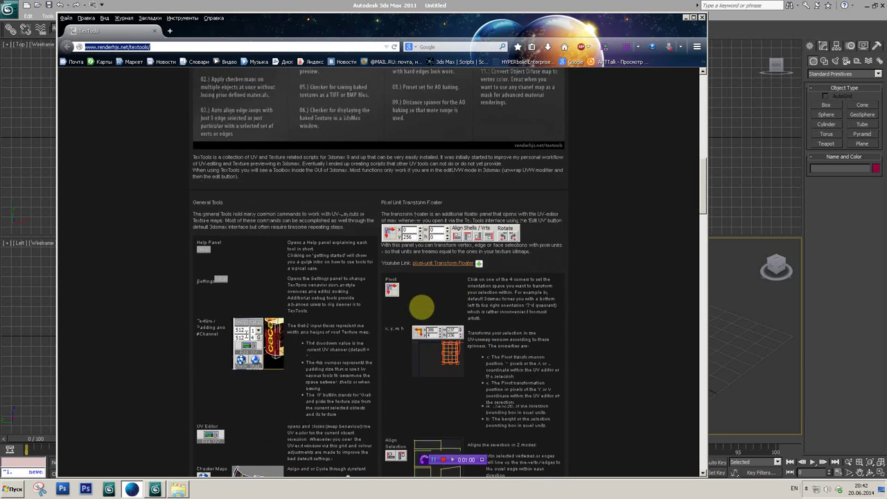
pyautogui.scroll(-1, 421, 305)
pyautogui.scroll(-2, 421, 306)
pyautogui.scroll(-2, 416, 302)
pyautogui.scroll(-1, 419, 304)
pyautogui.scroll(-2, 420, 243)
pyautogui.scroll(-1, 423, 180)
pyautogui.scroll(-2, 422, 172)
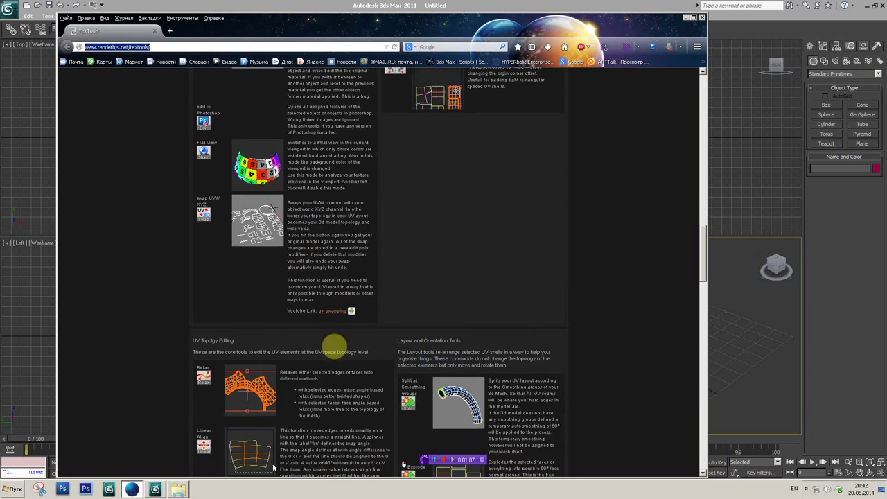
pyautogui.scroll(-1, 311, 277)
pyautogui.scroll(-2, 227, 353)
pyautogui.scroll(-1, 228, 354)
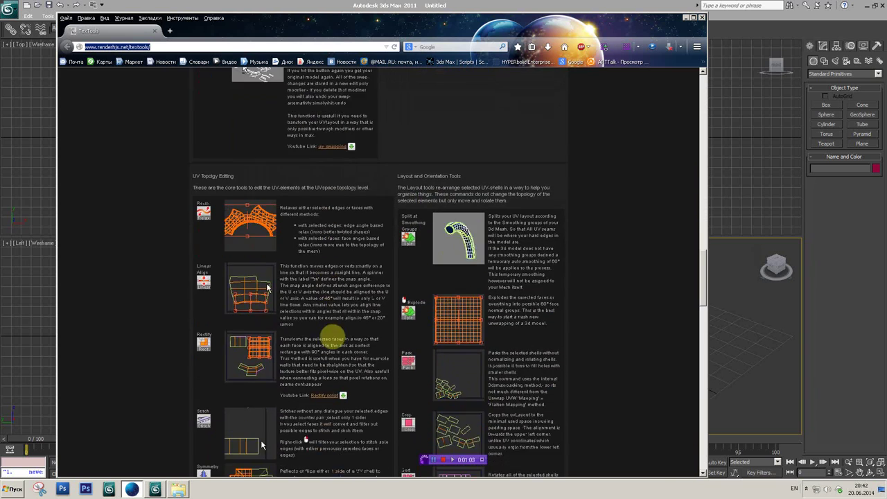
pyautogui.scroll(-2, 250, 388)
pyautogui.scroll(-2, 267, 424)
pyautogui.scroll(1, 267, 424)
pyautogui.scroll(1, 264, 402)
pyautogui.scroll(1, 250, 360)
pyautogui.scroll(1, 236, 301)
pyautogui.click(684, 18)
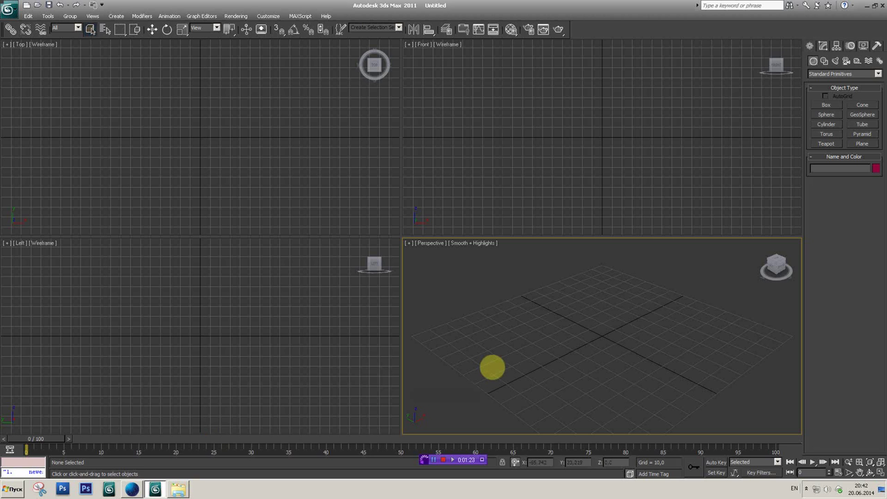
# Step: Quick-install TexTools_4.10.mzp, then close its completion message and floating TexTools toolbar
pyautogui.click(178, 489)
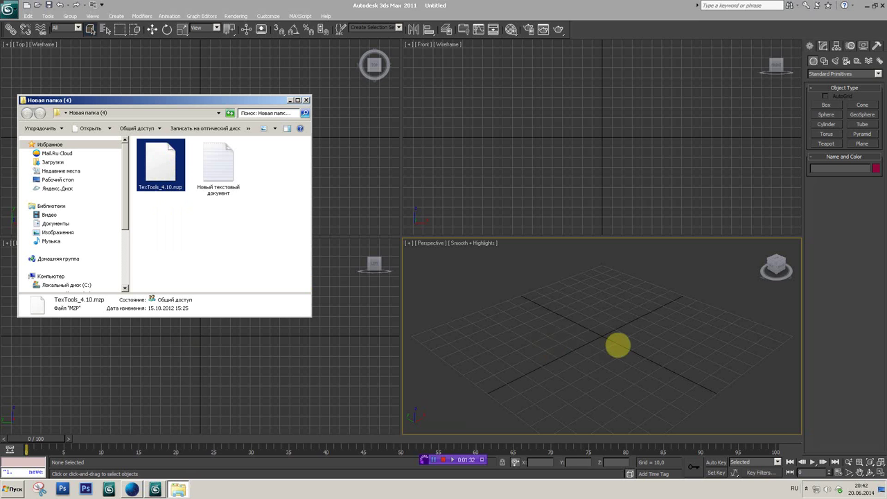
pyautogui.click(429, 220)
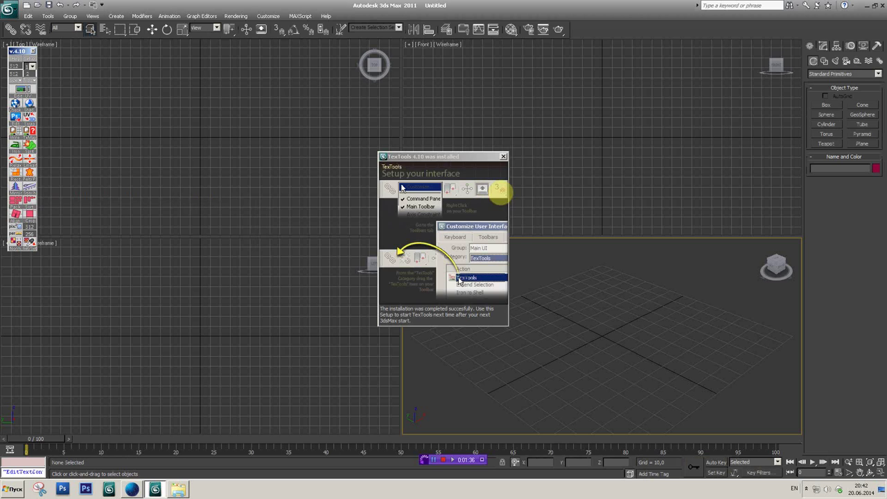
pyautogui.click(503, 155)
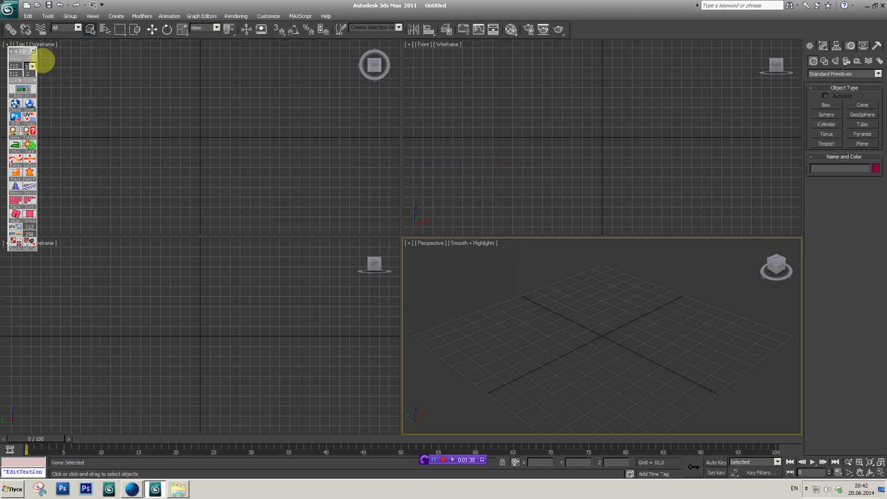
pyautogui.click(33, 52)
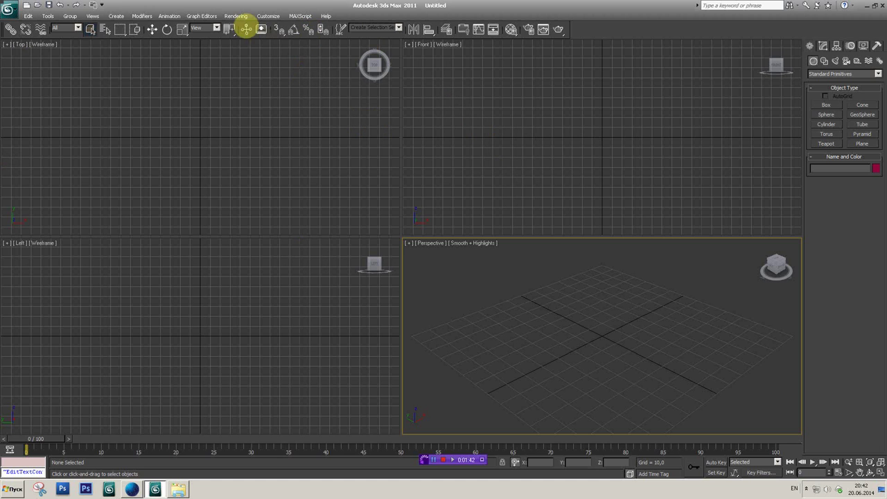
# Step: Open Customize User Interface, compare its Toolbars and Keyboard tabs, and move it up-left
pyautogui.click(268, 15)
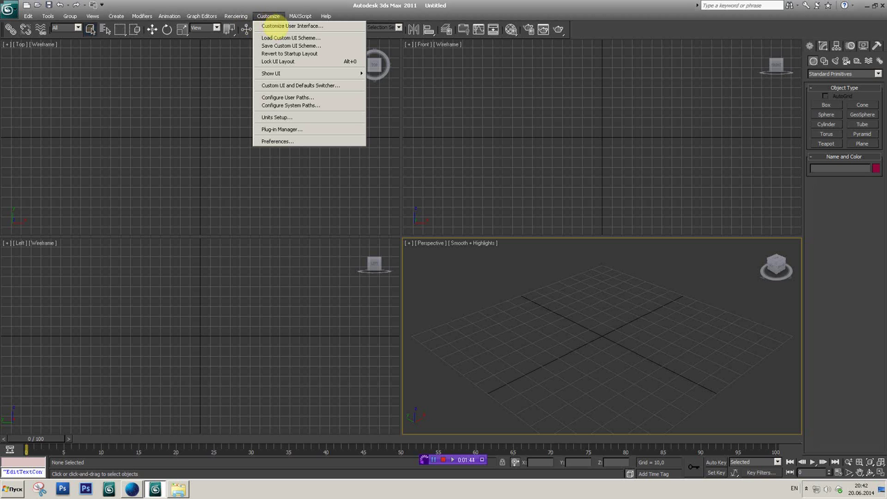
pyautogui.press('Escape')
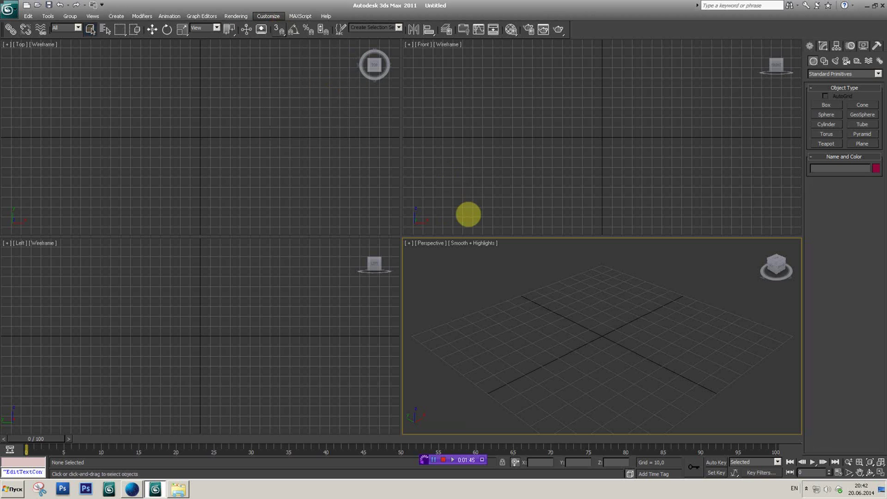
pyautogui.click(340, 131)
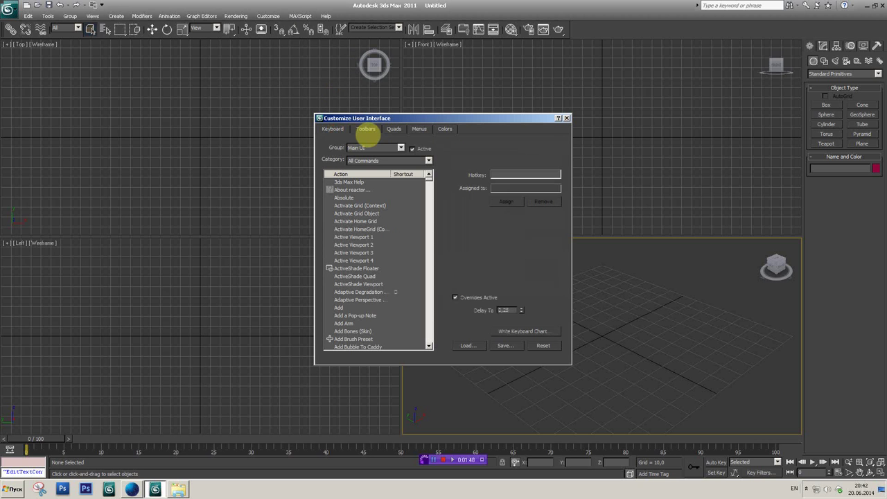
pyautogui.click(368, 131)
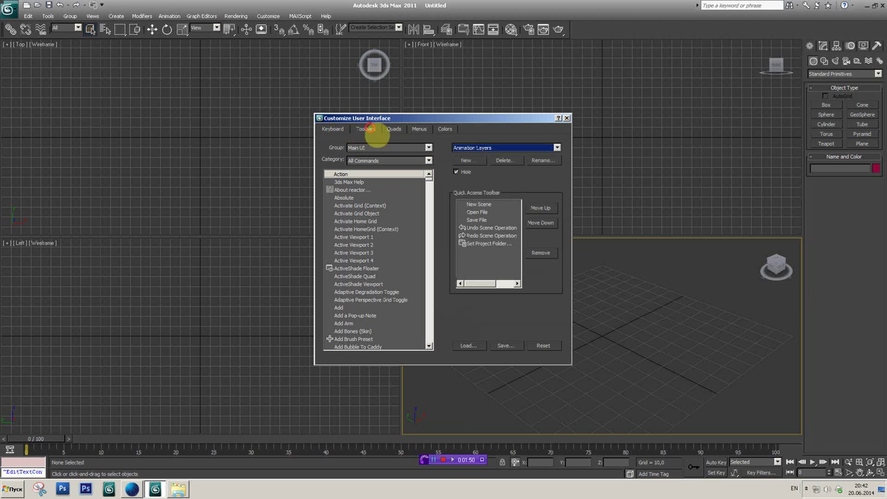
pyautogui.click(420, 132)
pyautogui.click(338, 132)
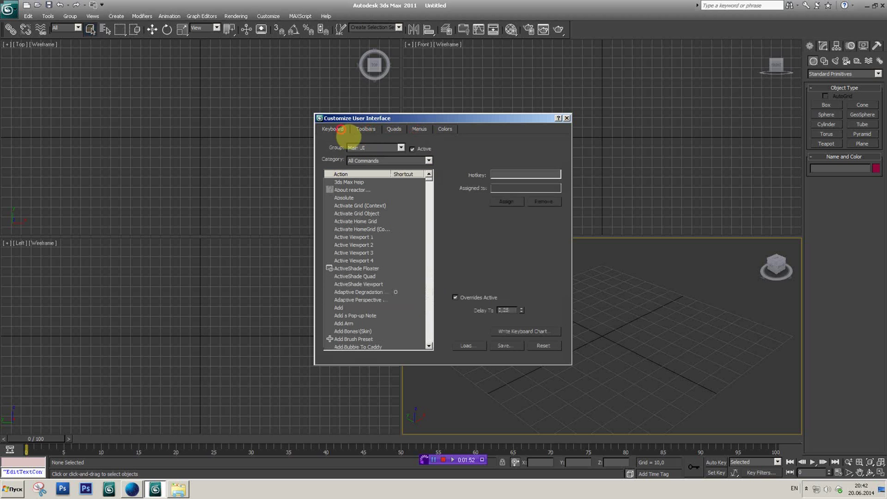
pyautogui.click(370, 130)
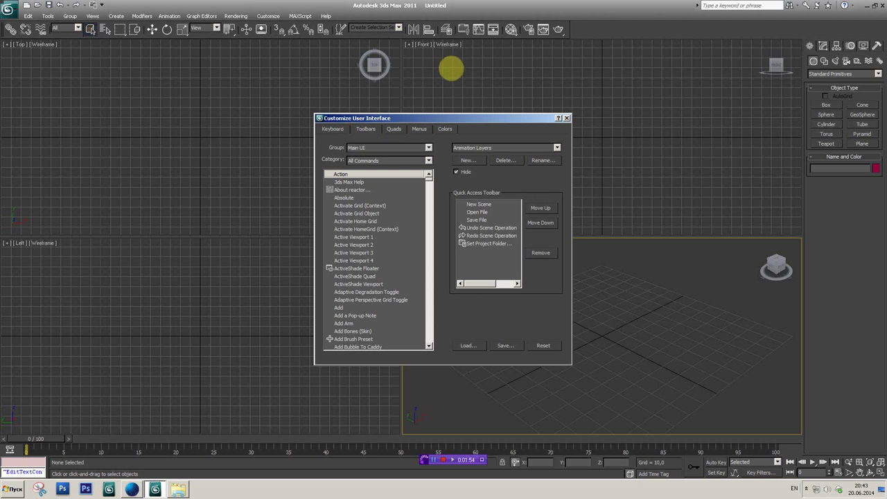
pyautogui.click(333, 130)
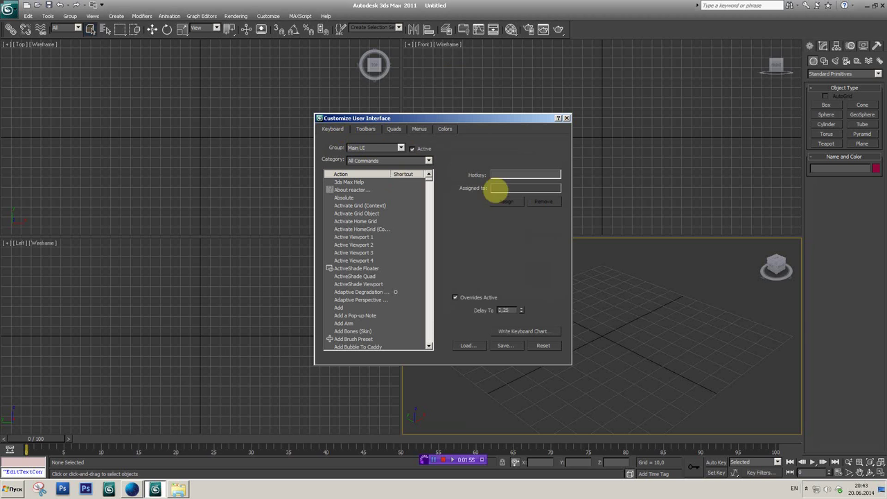
pyautogui.moveTo(471, 120); pyautogui.dragTo(388, 81)
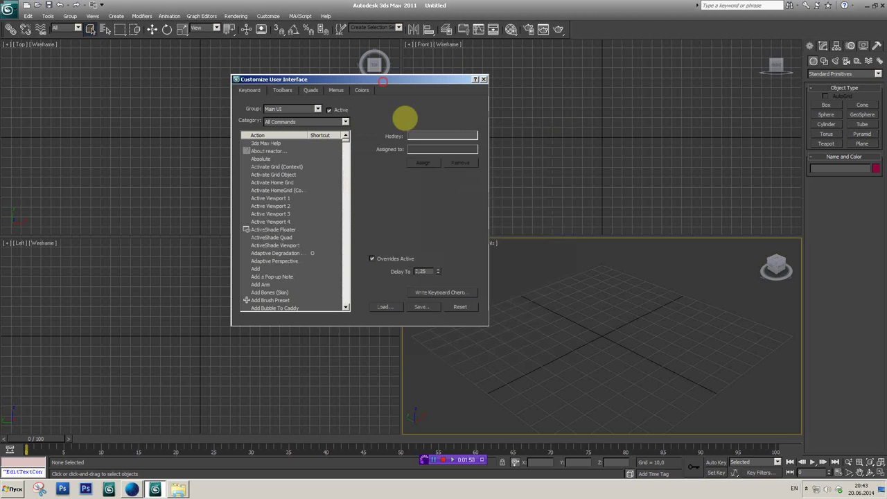
# Step: Activate the Top, Front, Left and Perspective viewports in turn, ending on Front
pyautogui.click(131, 178)
pyautogui.click(629, 197)
pyautogui.click(260, 382)
pyautogui.click(547, 366)
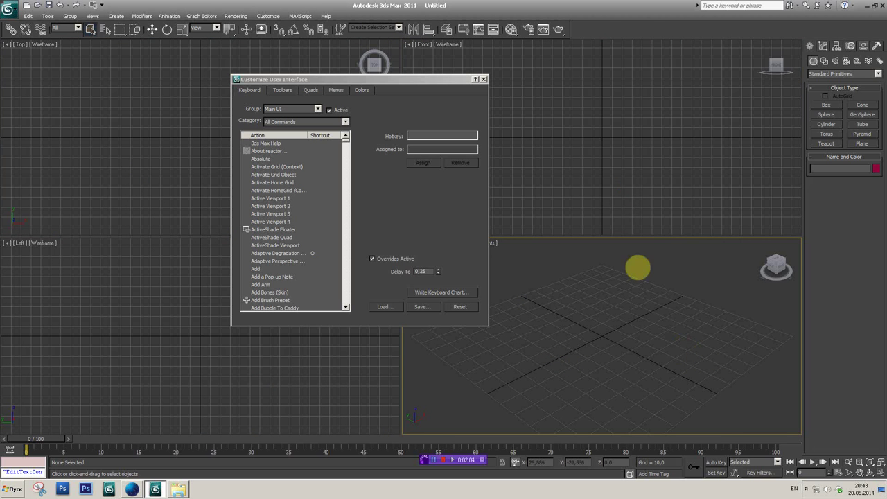
pyautogui.click(611, 201)
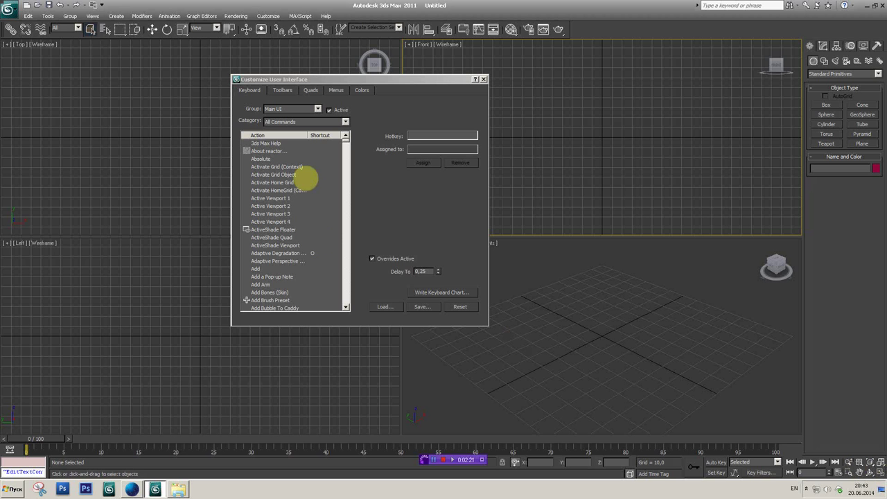
# Step: Find and select Maximize Viewport Toggle in the Keyboard action list
pyautogui.click(294, 159)
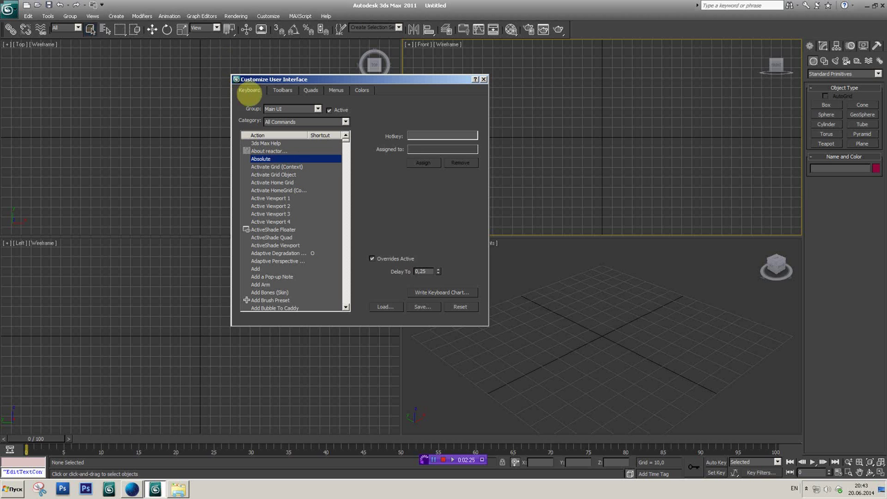
pyautogui.scroll(-10, 274, 158)
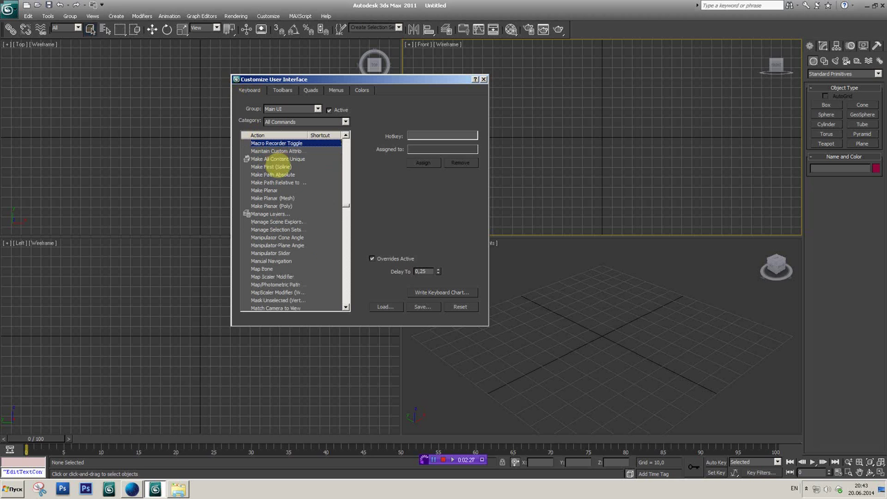
pyautogui.scroll(-5, 291, 221)
pyautogui.scroll(-2, 280, 253)
pyautogui.scroll(-2, 283, 263)
pyautogui.scroll(-2, 277, 283)
pyautogui.scroll(-2, 273, 277)
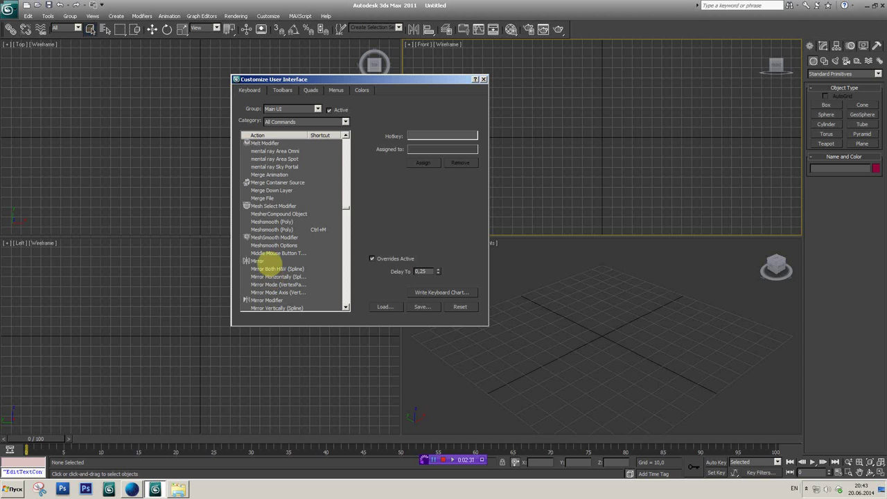
pyautogui.scroll(-1, 271, 266)
pyautogui.scroll(2, 270, 250)
pyautogui.scroll(3, 272, 249)
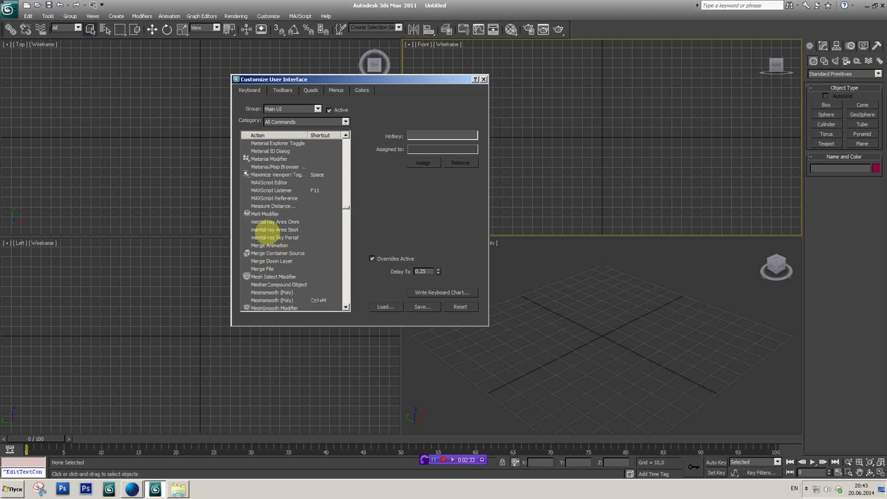
pyautogui.click(275, 175)
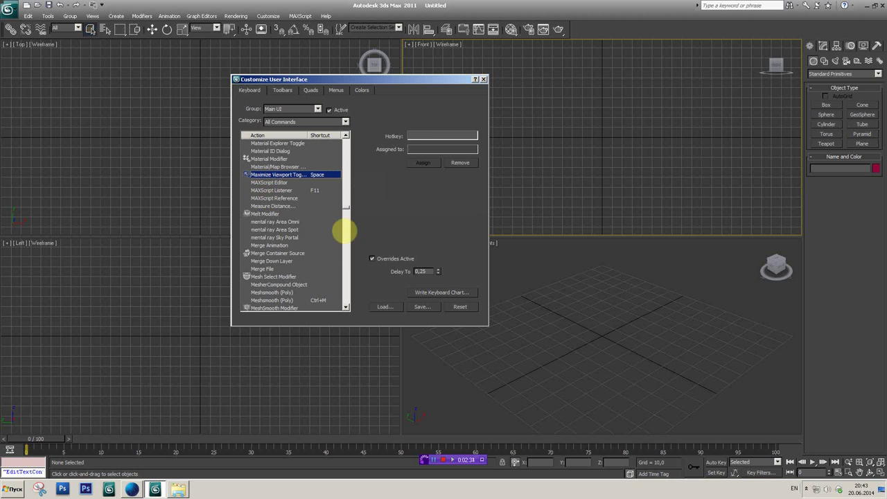
# Step: Remove its old shortcut, assign Space as the hotkey, and close the dialog
pyautogui.click(414, 136)
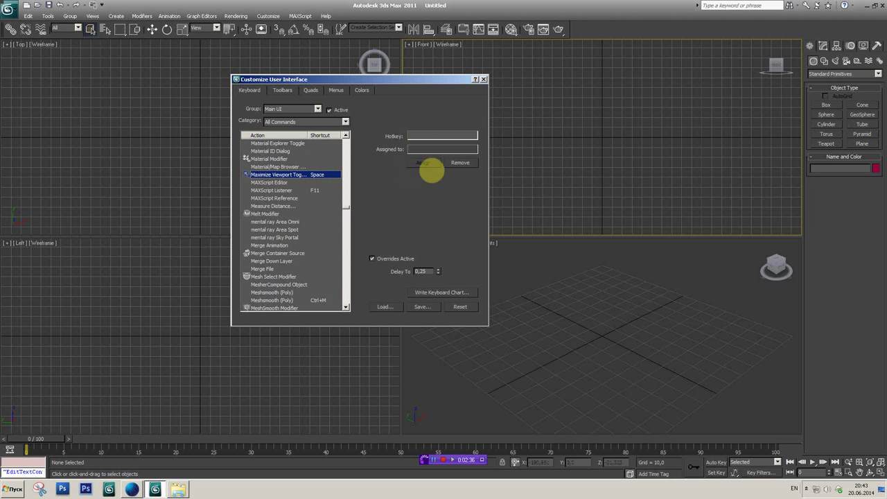
pyautogui.click(460, 162)
pyautogui.scroll(2, 305, 187)
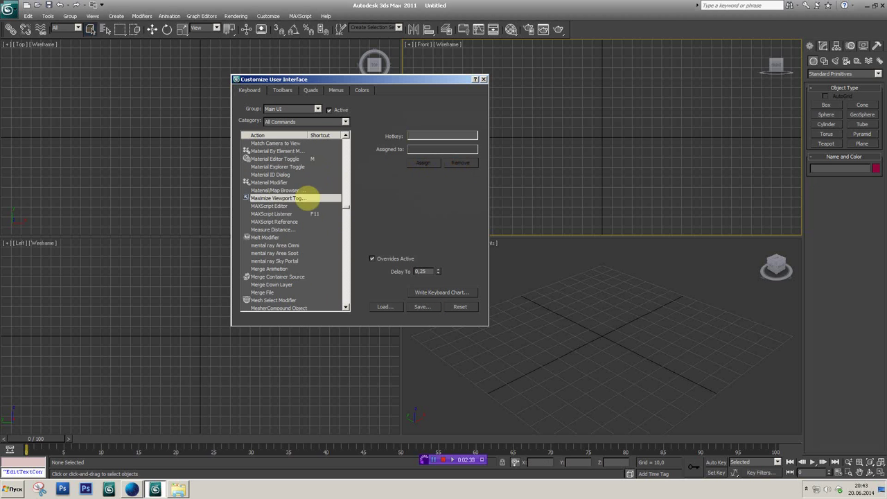
pyautogui.press('space')
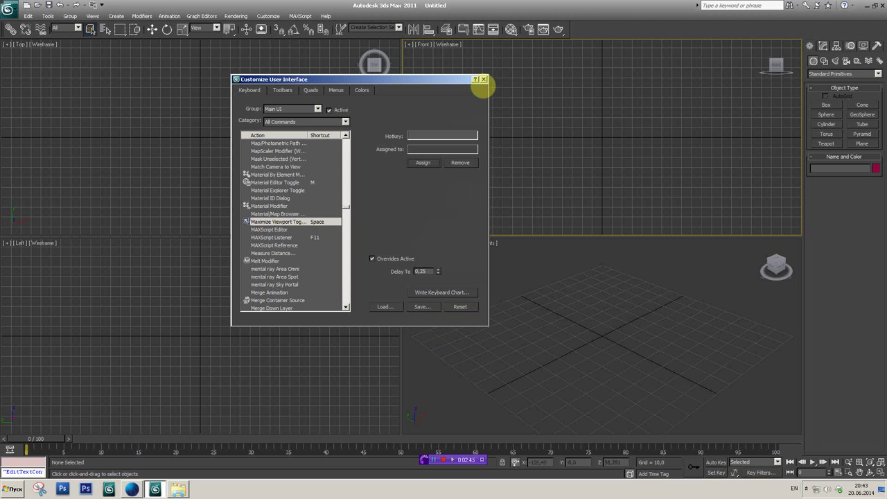
pyautogui.click(483, 79)
# Step: Test Space and Alt+W maximize on the Top, Left and Perspective viewports, restoring four views
pyautogui.click(301, 194)
pyautogui.press('space')
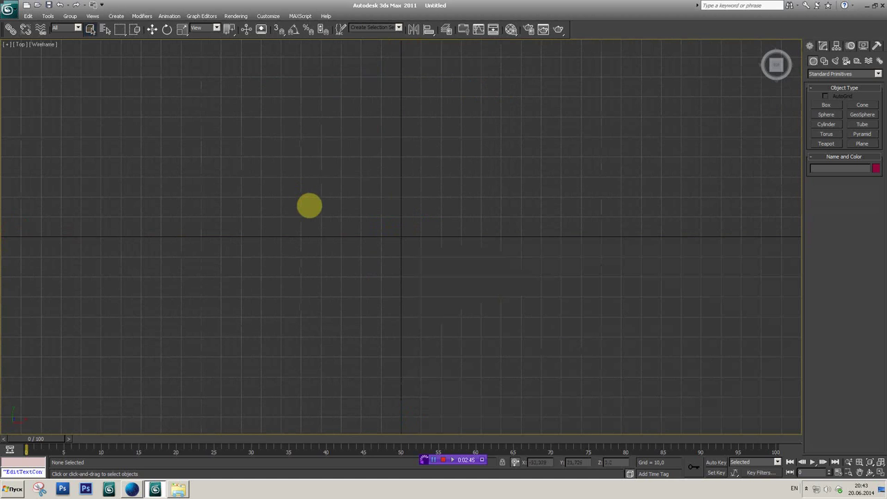
pyautogui.press('space')
pyautogui.click(512, 206)
pyautogui.hotkey('alt', 'w')
pyautogui.hotkey('alt', 'w')
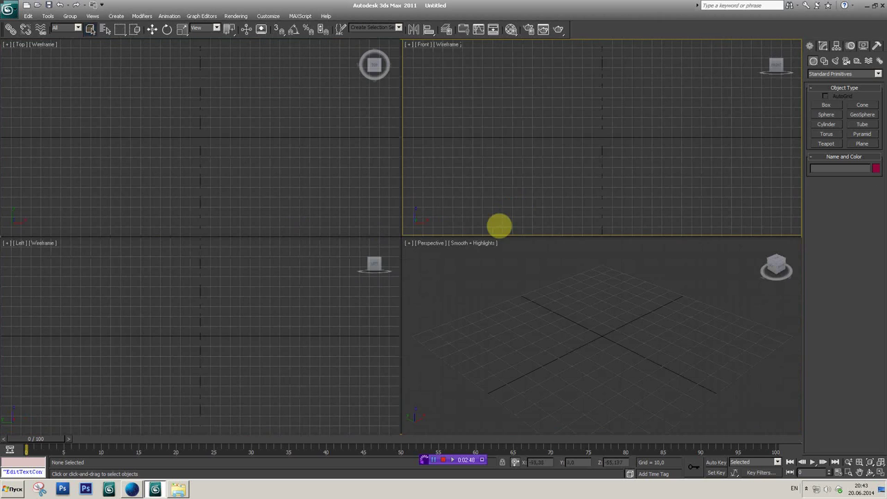
pyautogui.click(336, 289)
pyautogui.hotkey('alt', 'w')
pyautogui.hotkey('alt', 'w')
pyautogui.click(603, 305)
pyautogui.hotkey('alt', 'w')
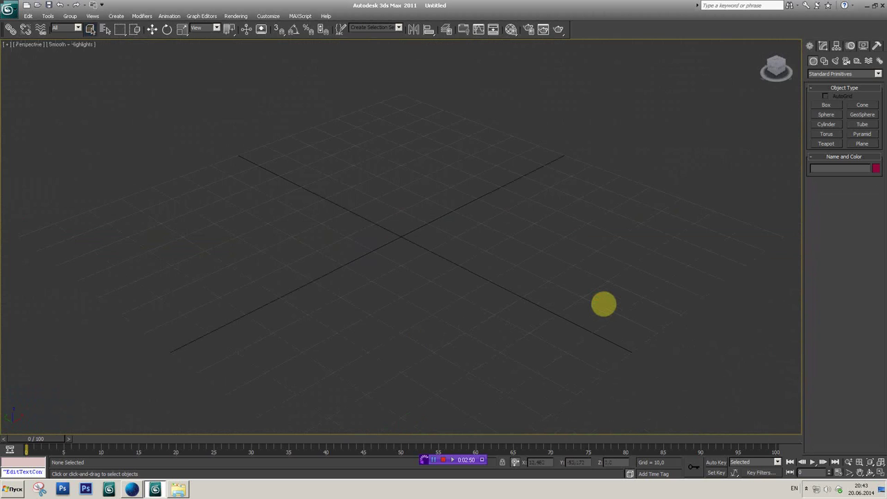
pyautogui.hotkey('alt', 'w')
pyautogui.click(298, 160)
pyautogui.hotkey('alt', 'w')
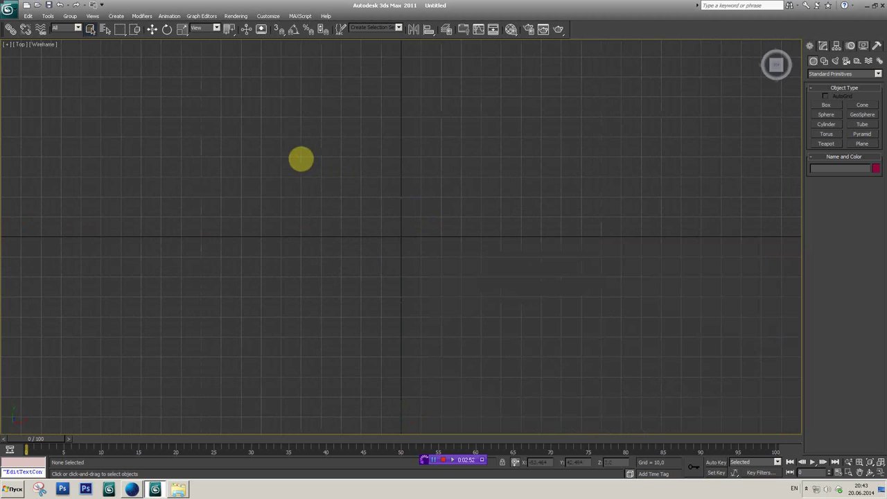
pyautogui.hotkey('alt', 'w')
pyautogui.click(545, 315)
pyautogui.hotkey('alt', 'w')
pyautogui.hotkey('alt', 'w')
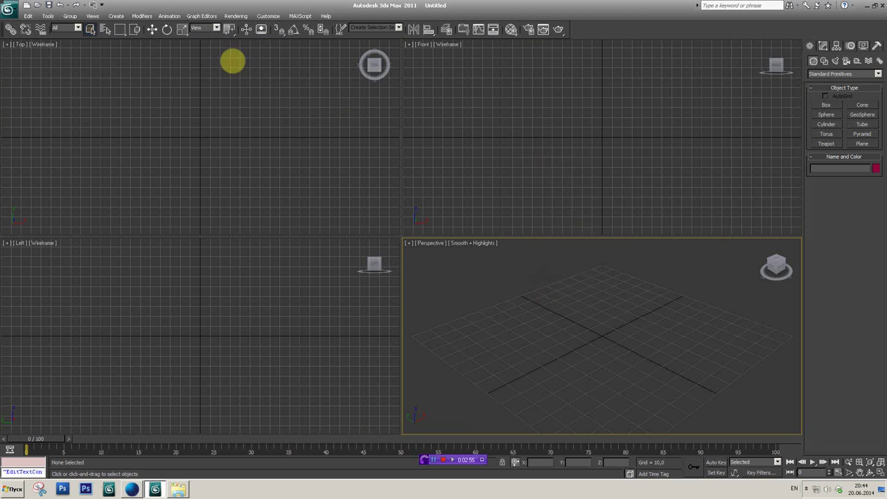
# Step: Reopen Customize User Interface from the Customize menu and move it aside
pyautogui.click(271, 16)
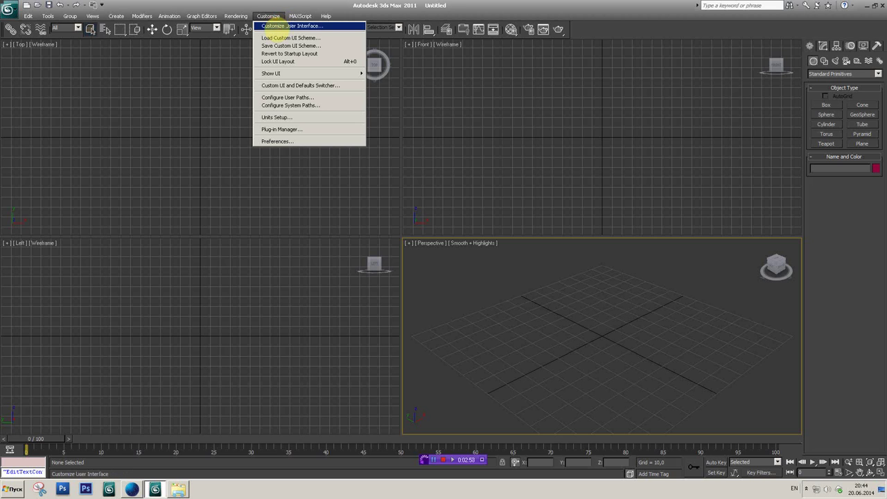
pyautogui.click(277, 25)
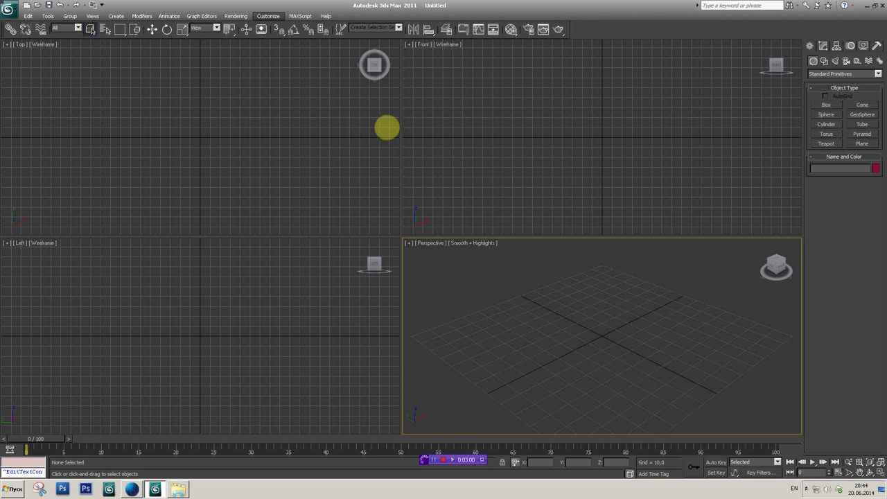
pyautogui.moveTo(407, 119); pyautogui.dragTo(335, 127)
# Step: Set the Modify panel's modifier set to Mesh Editing with Show Buttons enabled
pyautogui.click(283, 137)
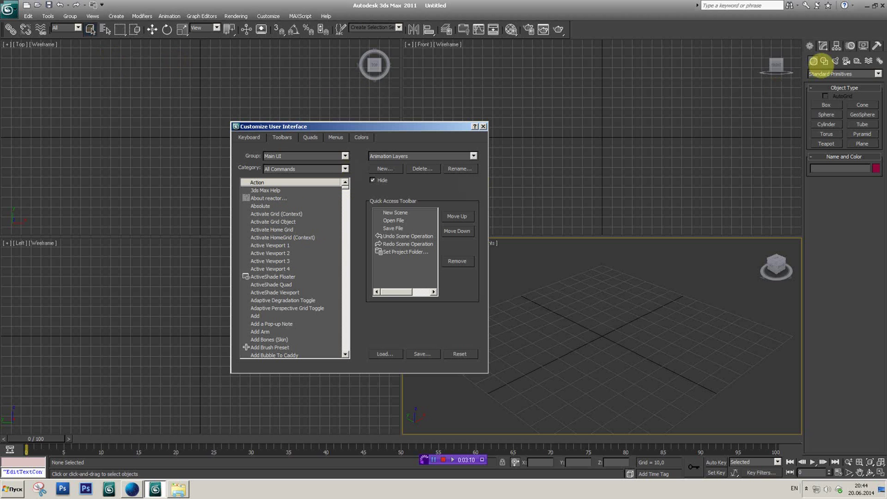
pyautogui.click(824, 47)
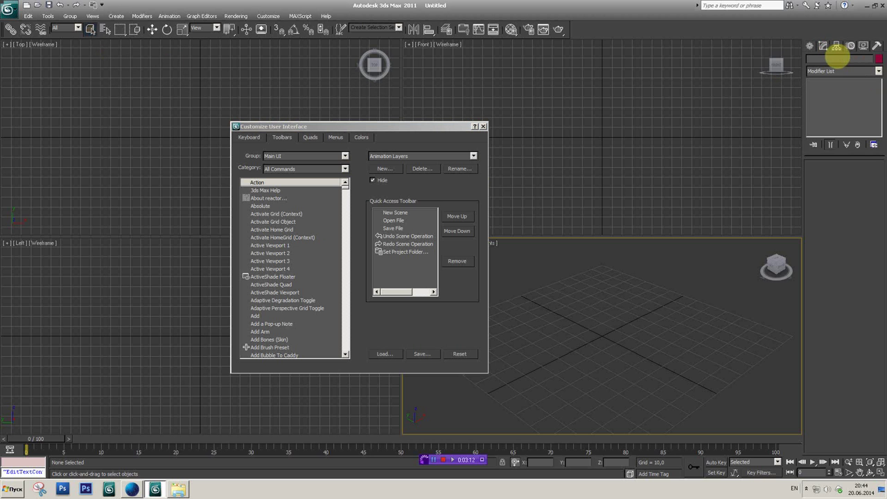
pyautogui.click(874, 145)
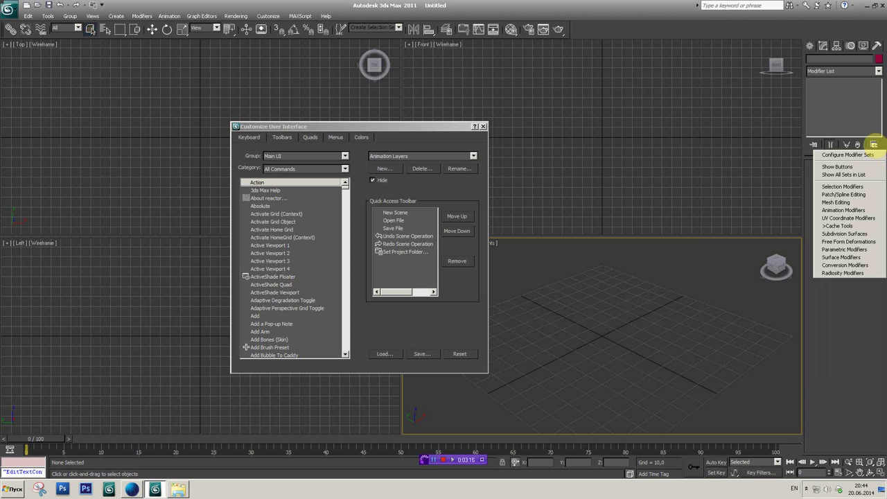
pyautogui.click(873, 146)
pyautogui.click(873, 145)
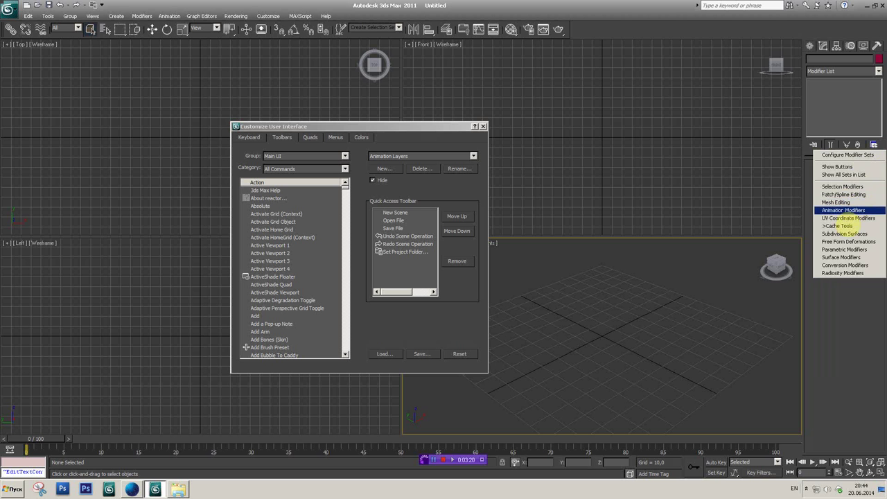
pyautogui.click(836, 201)
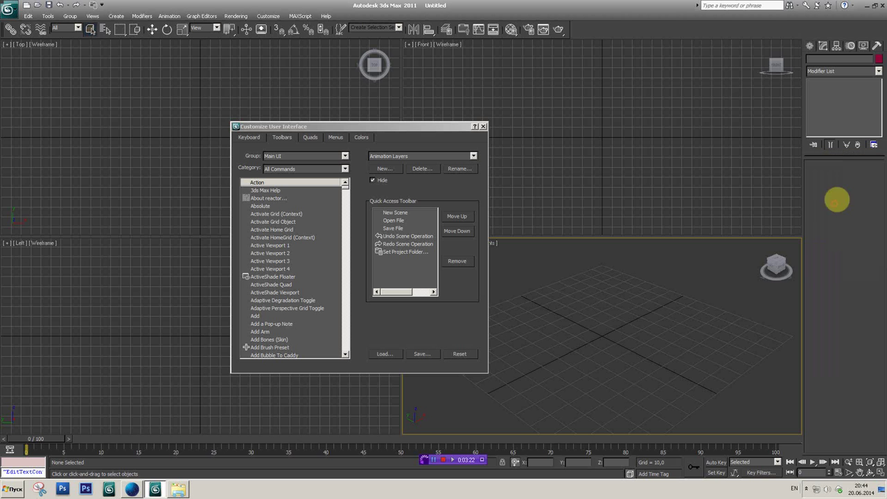
pyautogui.click(873, 146)
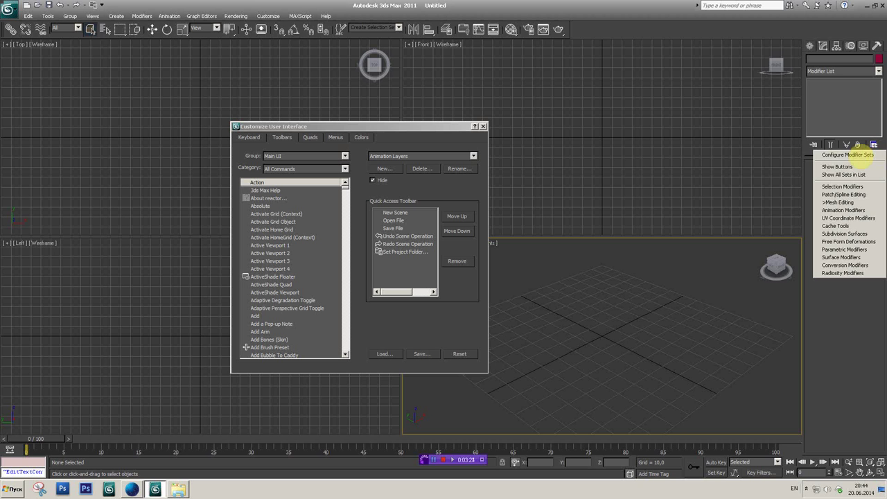
pyautogui.click(837, 167)
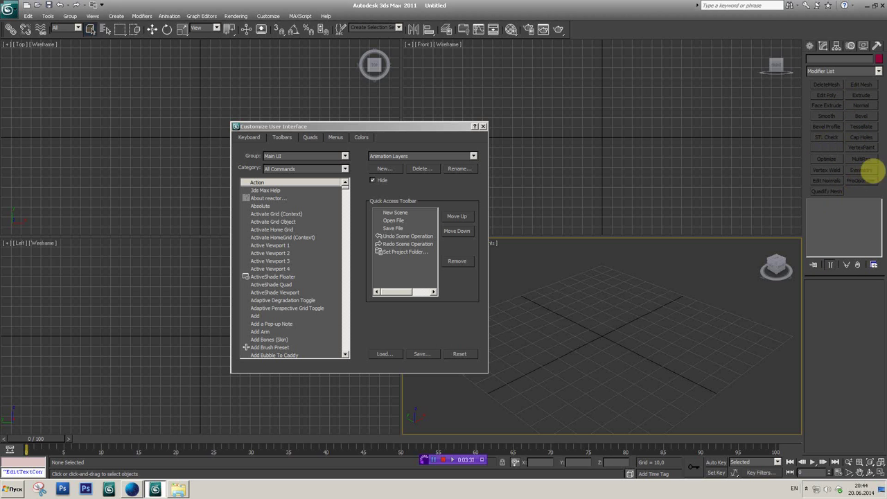
pyautogui.click(878, 71)
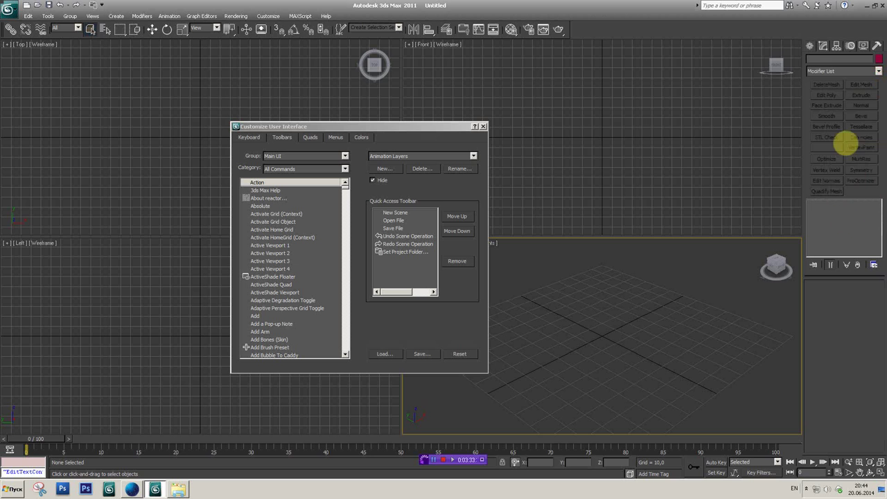
# Step: Draw a Plane in Perspective and add MultiRes, ProOptimizer, Vertex Weld and Optimize modifiers
pyautogui.click(810, 45)
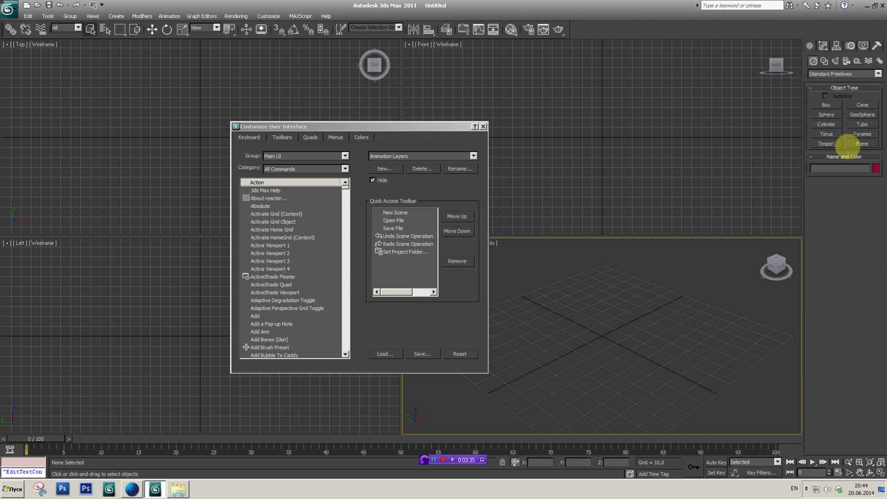
pyautogui.click(861, 144)
pyautogui.moveTo(595, 322); pyautogui.dragTo(588, 429)
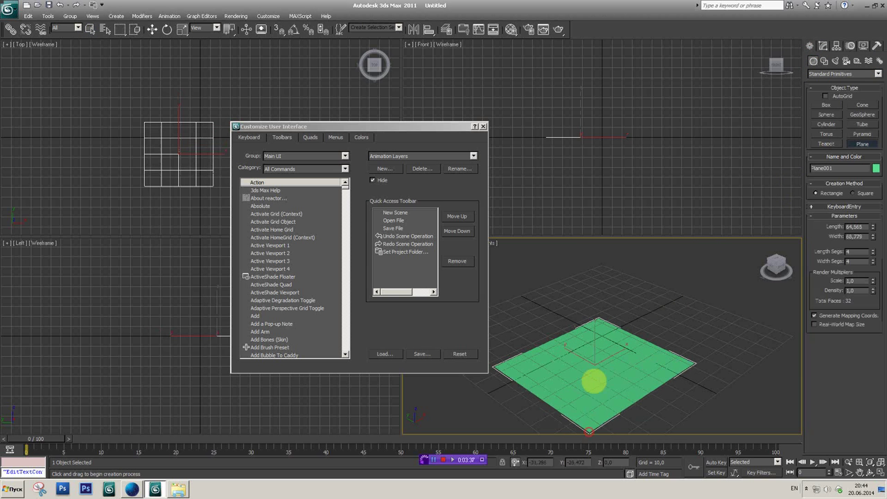
pyautogui.click(823, 46)
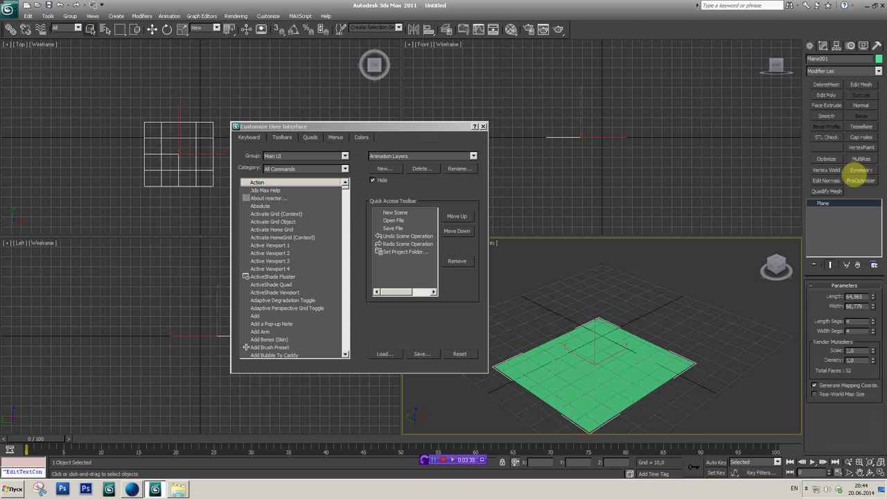
pyautogui.click(861, 159)
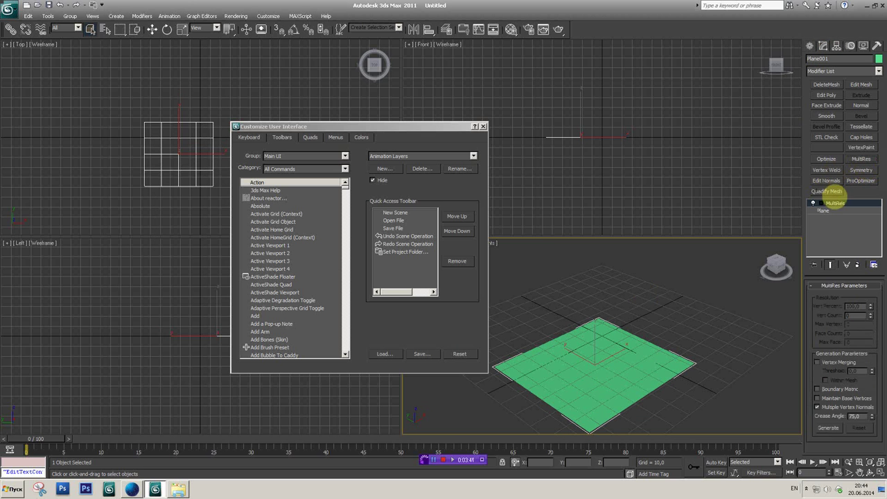
pyautogui.click(860, 180)
pyautogui.click(826, 170)
pyautogui.click(828, 159)
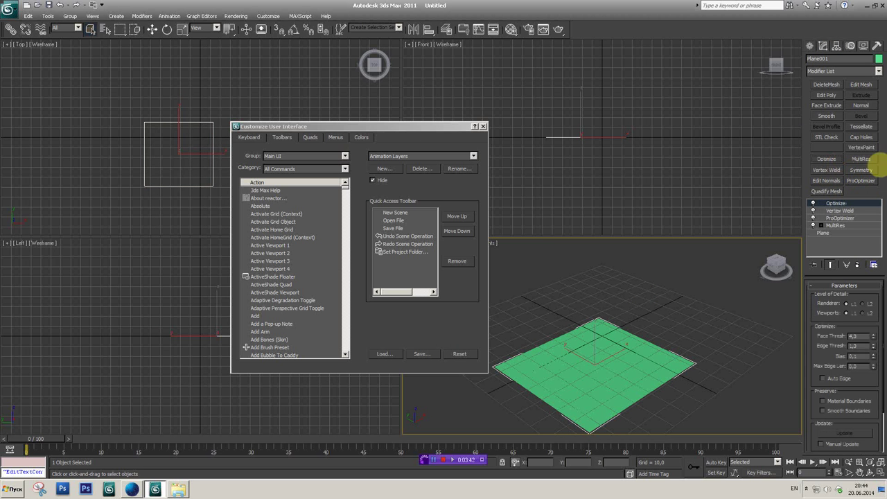
pyautogui.click(877, 72)
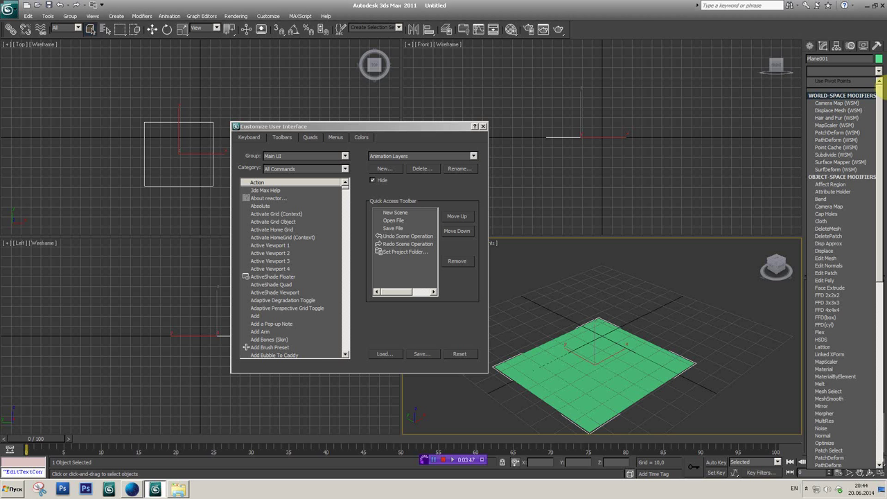
pyautogui.click(880, 80)
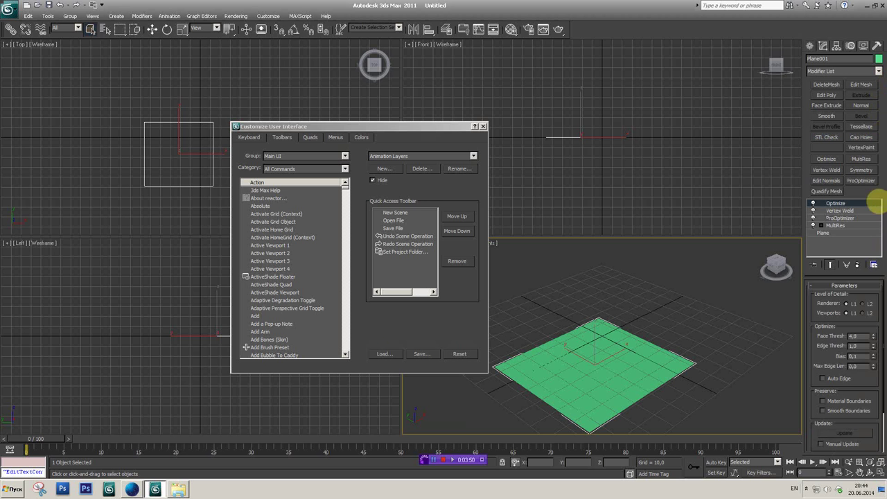
# Step: Turn off the modifier set buttons in the Modify panel
pyautogui.click(873, 266)
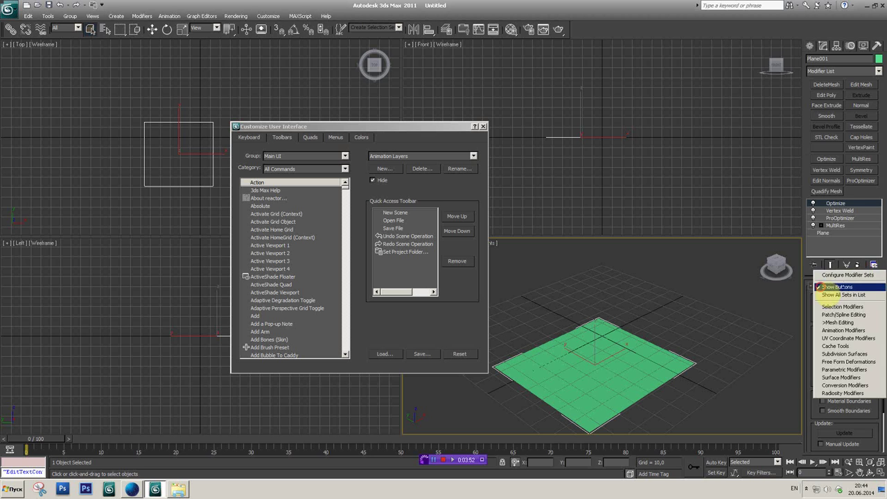
pyautogui.click(838, 286)
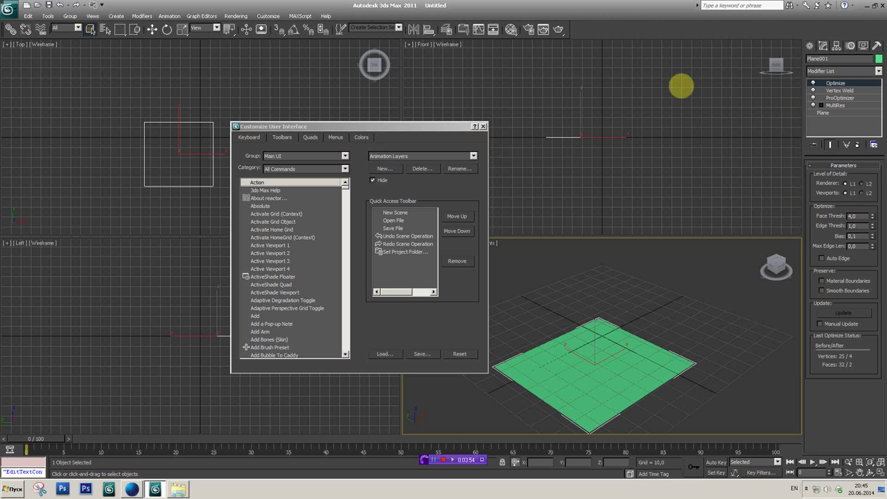
pyautogui.click(9, 8)
pyautogui.click(9, 8)
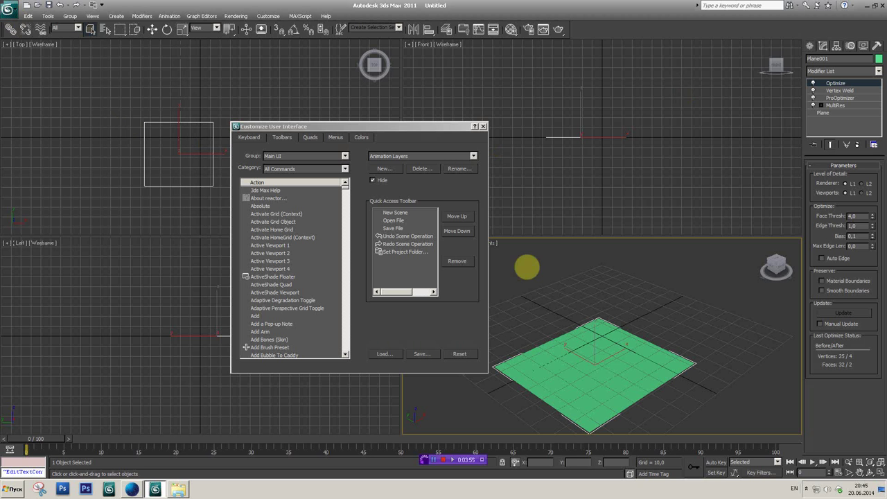
# Step: Create a toolbar named 'xTools' and drag the TexTools command from the TexTools category onto it
pyautogui.moveTo(332, 128); pyautogui.dragTo(345, 127)
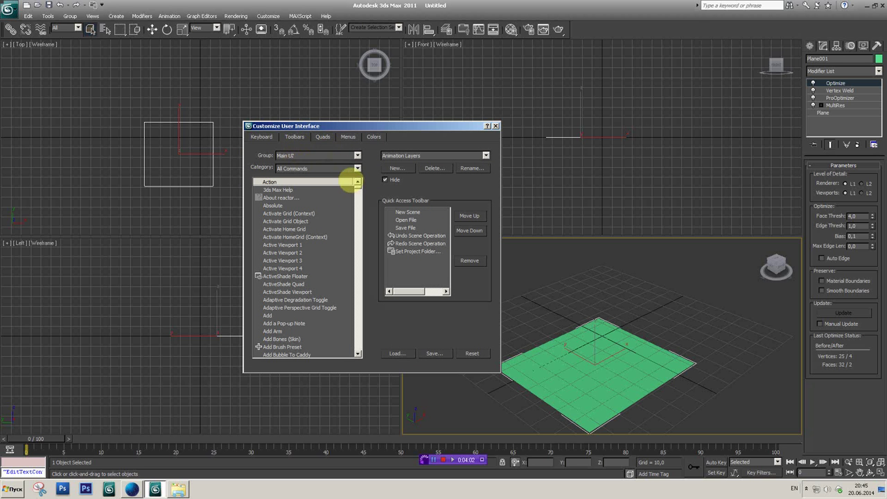
pyautogui.click(357, 168)
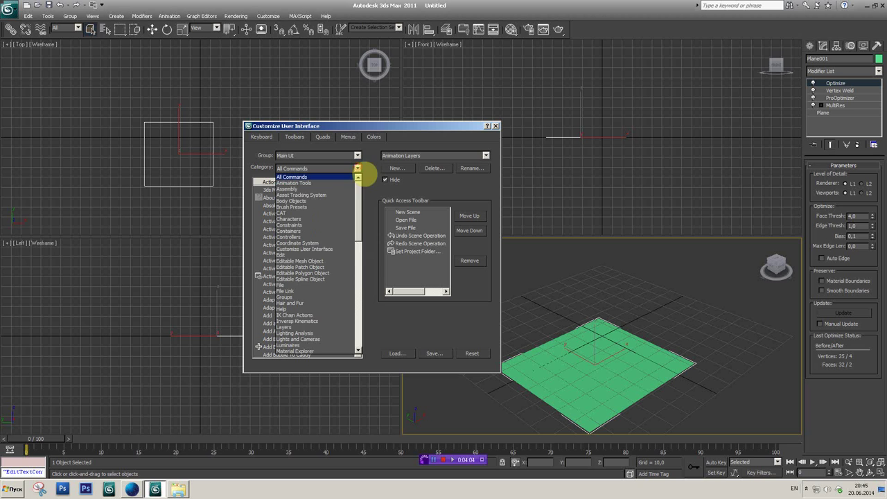
pyautogui.moveTo(363, 192)
pyautogui.mouseDown()
pyautogui.moveTo(369, 262)
pyautogui.moveTo(359, 294)
pyautogui.mouseUp()
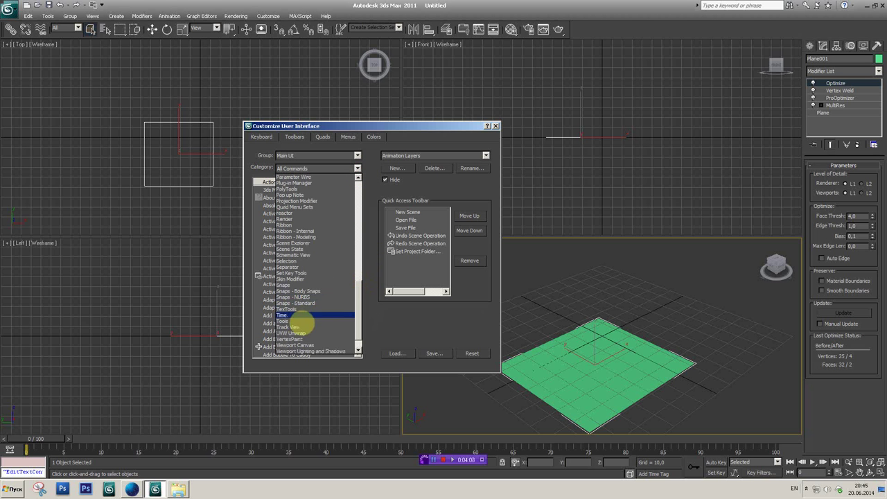
pyautogui.click(291, 309)
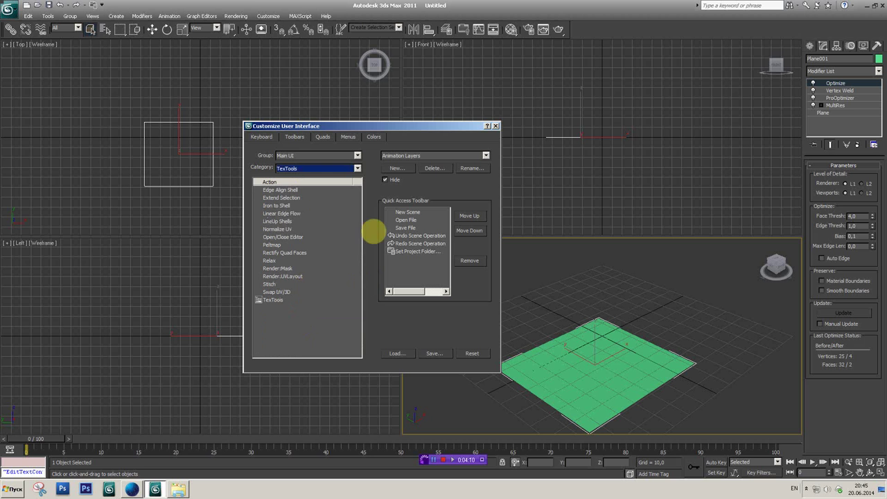
pyautogui.click(401, 167)
pyautogui.write('Te')
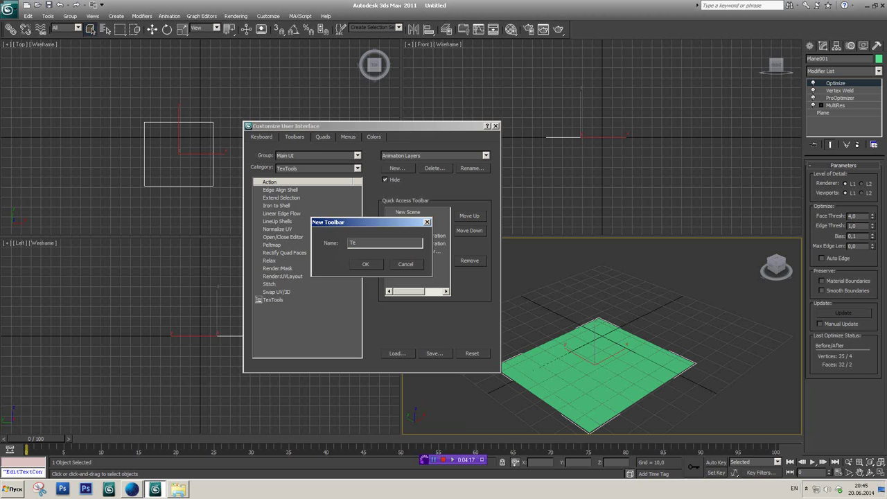
pyautogui.write('xTools')
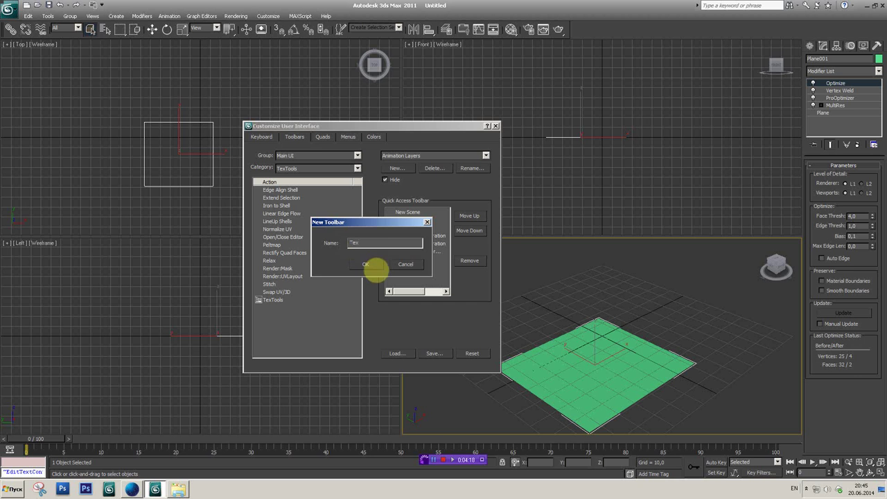
pyautogui.click(367, 264)
pyautogui.moveTo(286, 299)
pyautogui.mouseDown()
pyautogui.moveTo(213, 257)
pyautogui.moveTo(584, 31)
pyautogui.mouseUp()
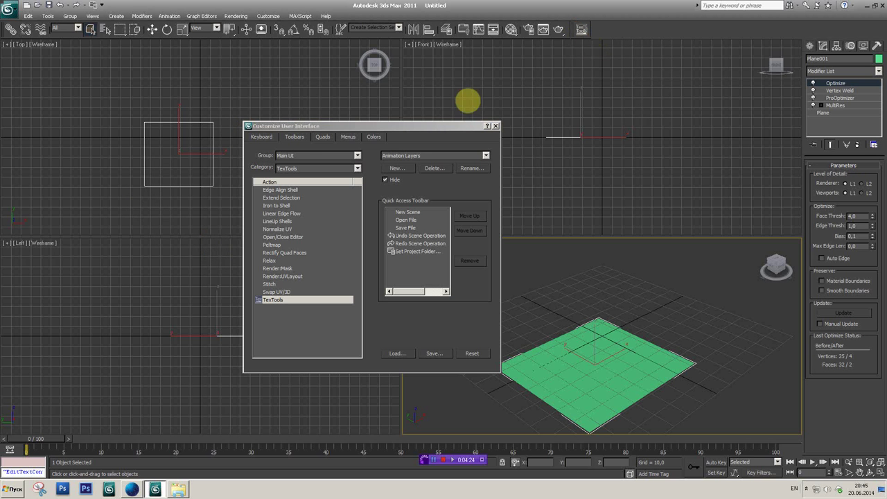
pyautogui.moveTo(365, 123); pyautogui.dragTo(414, 136)
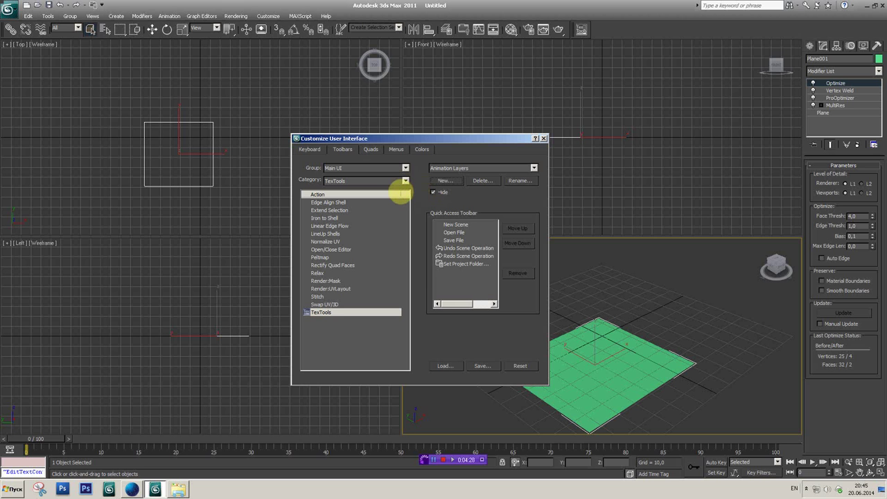
# Step: Choose Animation Tools from the Toolbars tab's Category list
pyautogui.click(406, 180)
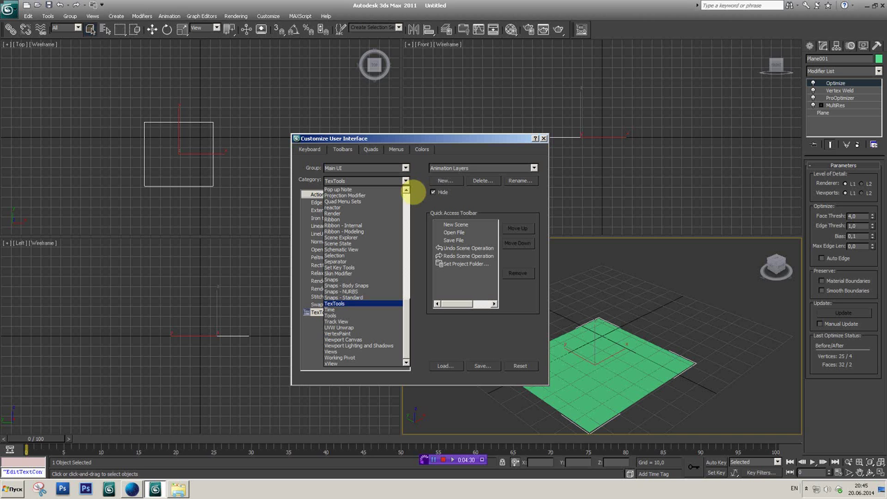
pyautogui.moveTo(405, 298); pyautogui.dragTo(408, 211)
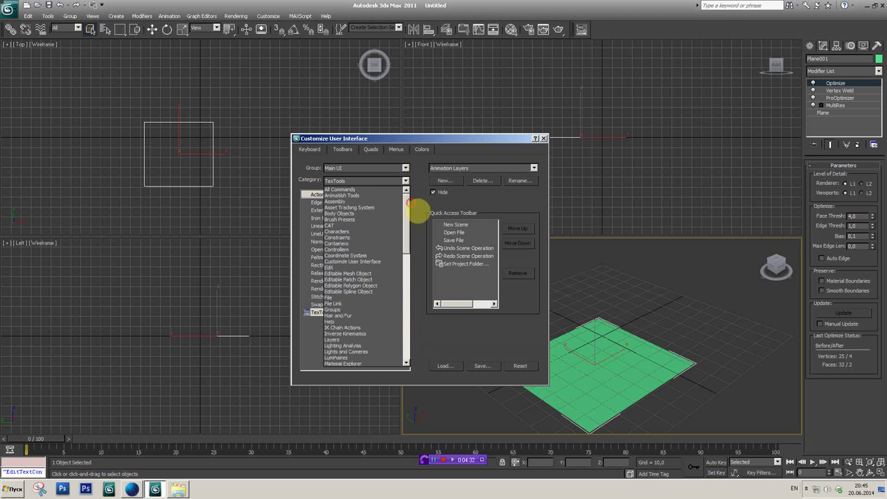
pyautogui.moveTo(416, 276)
pyautogui.mouseDown()
pyautogui.moveTo(420, 211)
pyautogui.moveTo(412, 241)
pyautogui.moveTo(407, 207)
pyautogui.mouseUp()
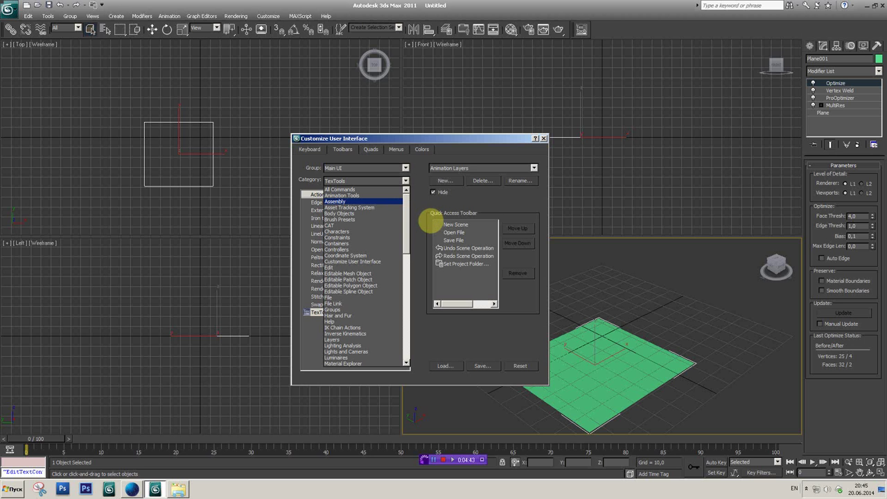
pyautogui.click(425, 210)
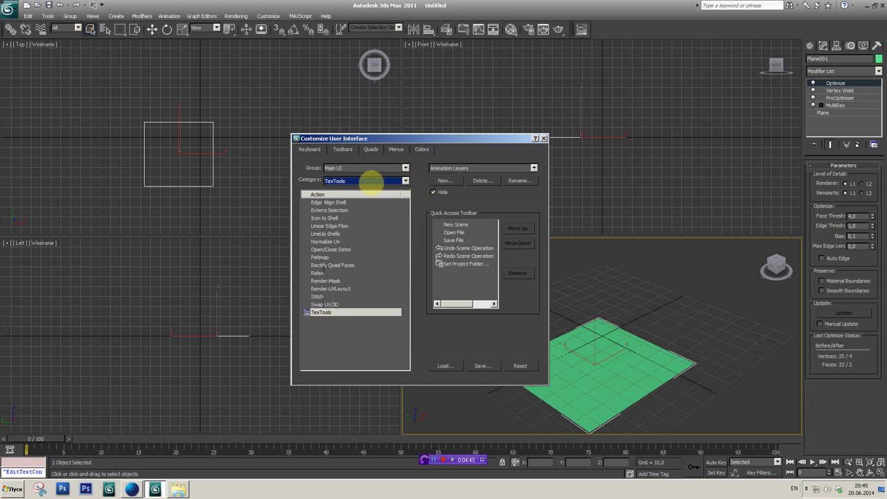
pyautogui.click(363, 180)
pyautogui.moveTo(416, 319); pyautogui.dragTo(366, 203)
pyautogui.click(353, 205)
# Step: Step down through the Category list until the Groups commands are shown
pyautogui.scroll(-1, 353, 180)
pyautogui.scroll(-1, 355, 179)
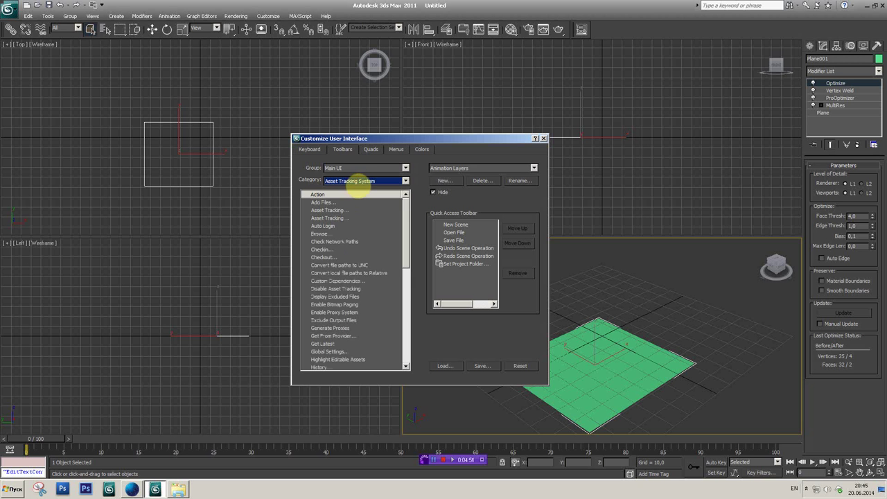
pyautogui.scroll(-1, 354, 180)
pyautogui.scroll(-1, 355, 180)
pyautogui.scroll(-1, 355, 179)
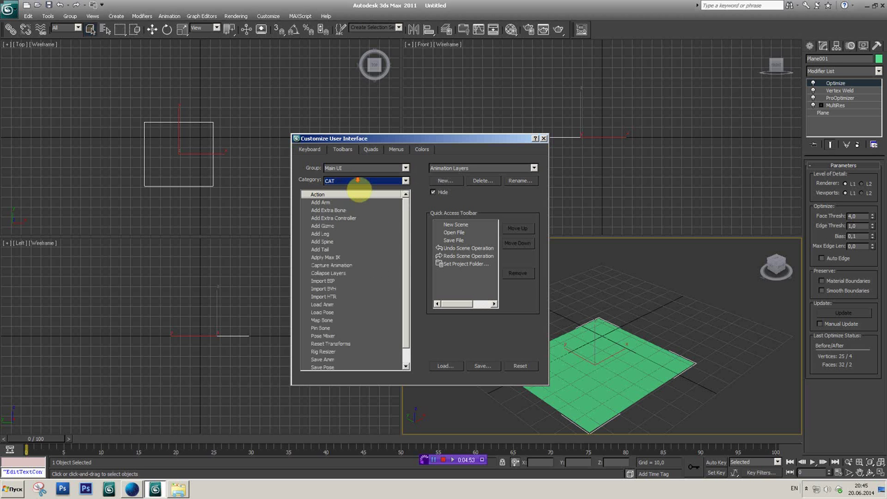
pyautogui.scroll(-1, 357, 181)
pyautogui.scroll(-1, 357, 181)
pyautogui.scroll(-1, 358, 182)
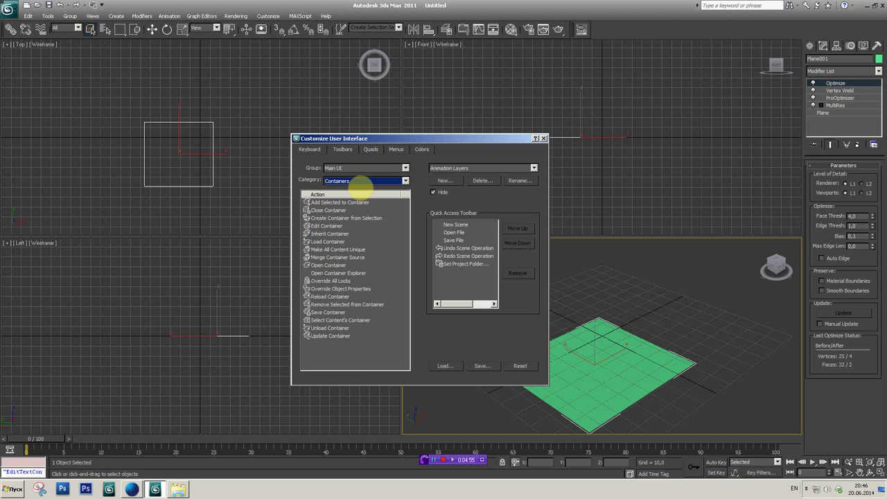
pyautogui.scroll(-1, 359, 181)
pyautogui.scroll(-1, 359, 182)
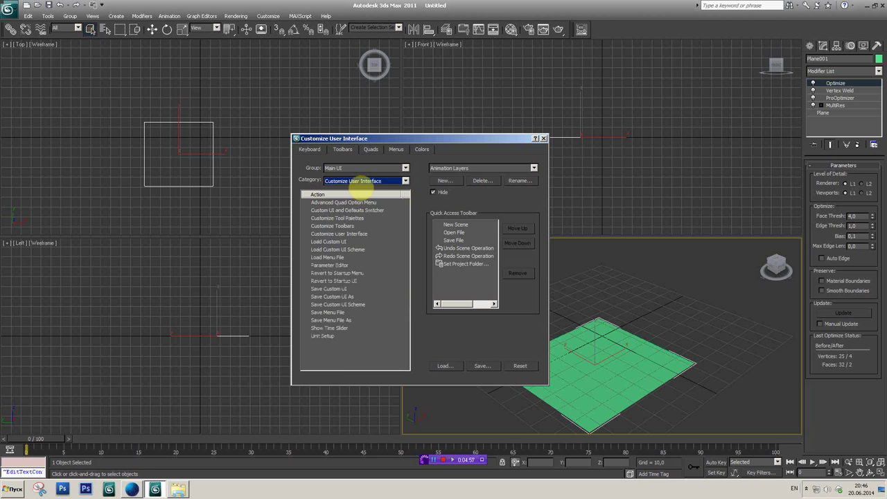
pyautogui.scroll(-1, 359, 182)
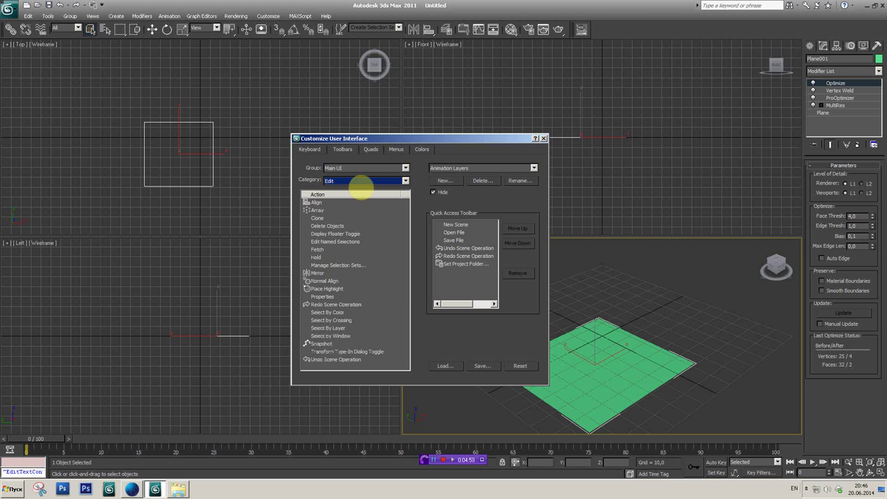
pyautogui.scroll(-1, 361, 184)
pyautogui.scroll(-1, 360, 183)
pyautogui.scroll(-1, 360, 184)
pyautogui.scroll(-1, 360, 182)
pyautogui.scroll(-1, 360, 182)
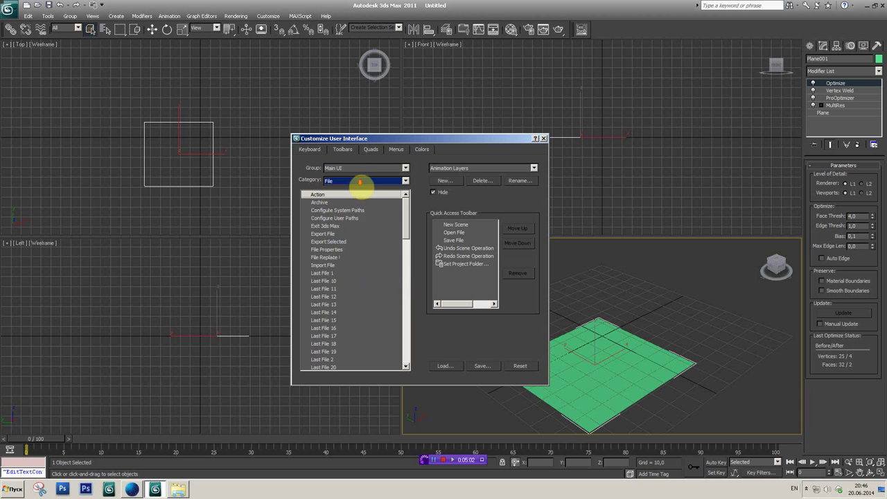
pyautogui.scroll(-1, 360, 184)
pyautogui.scroll(-1, 360, 182)
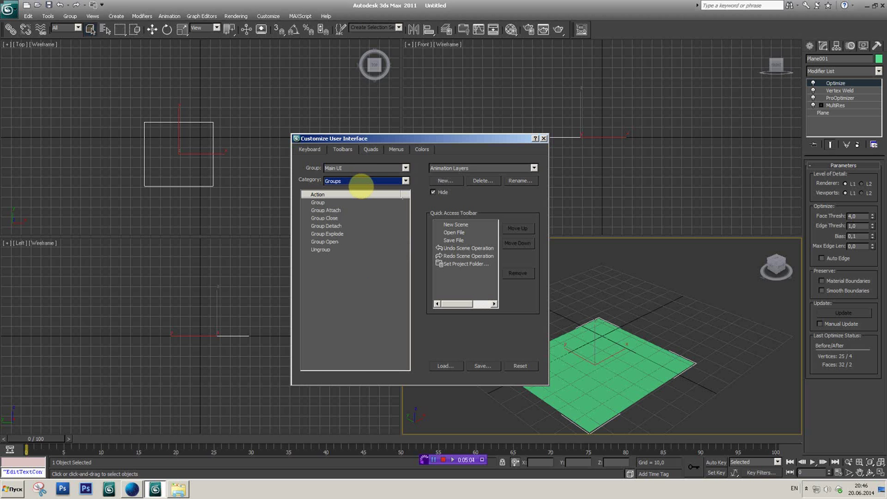
# Step: Close the open group and draw a torus in the perspective view
pyautogui.click(350, 218)
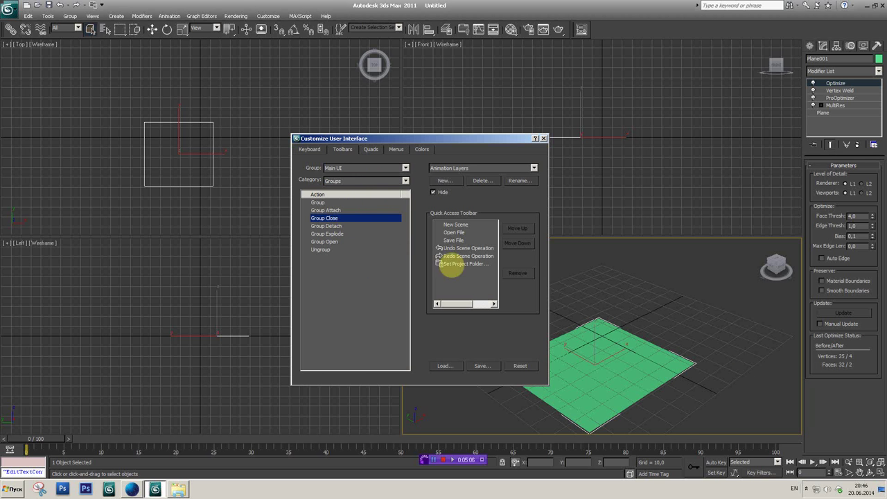
pyautogui.moveTo(773, 266); pyautogui.dragTo(669, 317)
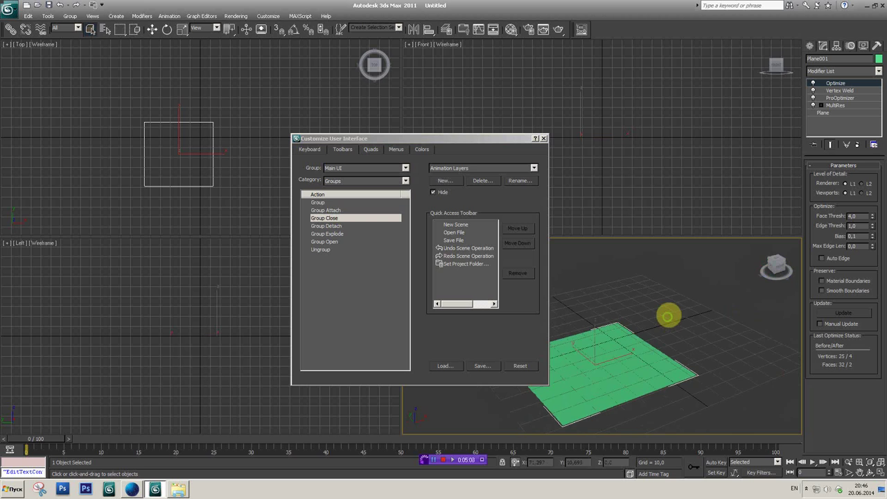
pyautogui.keyDown('alt'); pyautogui.moveTo(670, 316); pyautogui.dragTo(653, 352, button='middle'); pyautogui.keyUp('alt')
pyautogui.click(813, 61)
pyautogui.click(862, 143)
pyautogui.click(826, 134)
pyautogui.moveTo(629, 323); pyautogui.dragTo(660, 308)
pyautogui.click(659, 308)
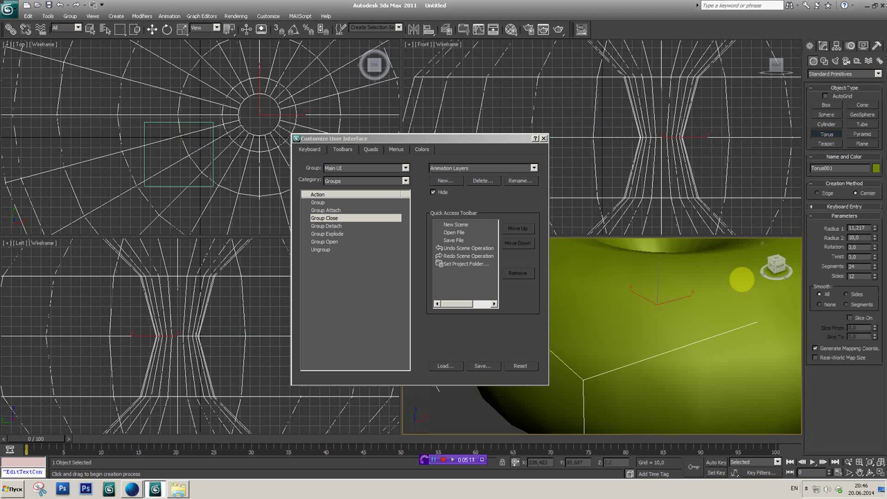
pyautogui.click(675, 317)
# Step: Draw a sphere beside the torus and group both objects as Group001
pyautogui.click(826, 114)
pyautogui.moveTo(689, 342); pyautogui.dragTo(721, 319)
pyautogui.moveTo(751, 291)
pyautogui.keyDown('alt'); pyautogui.mouseDown(button='middle')
pyautogui.moveTo(755, 307)
pyautogui.moveTo(610, 397)
pyautogui.mouseUp(button='middle'); pyautogui.keyUp('alt')
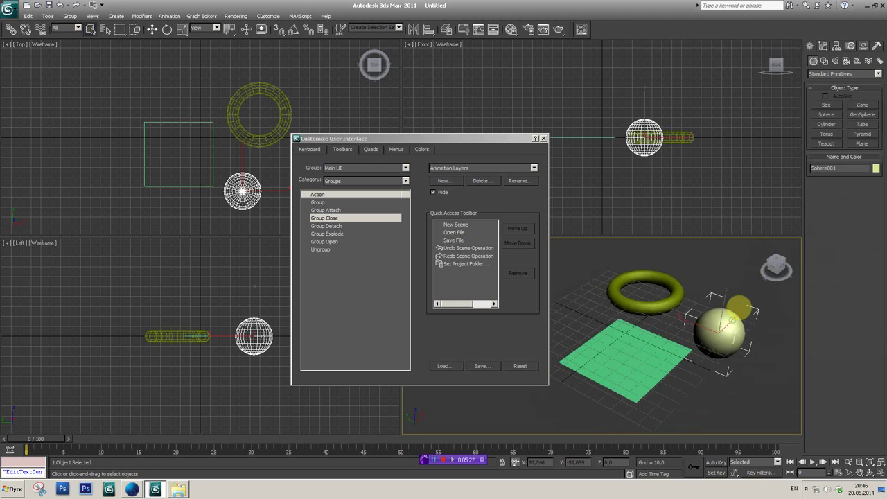
pyautogui.keyDown('ctrl'); pyautogui.click(623, 310); pyautogui.keyUp('ctrl')
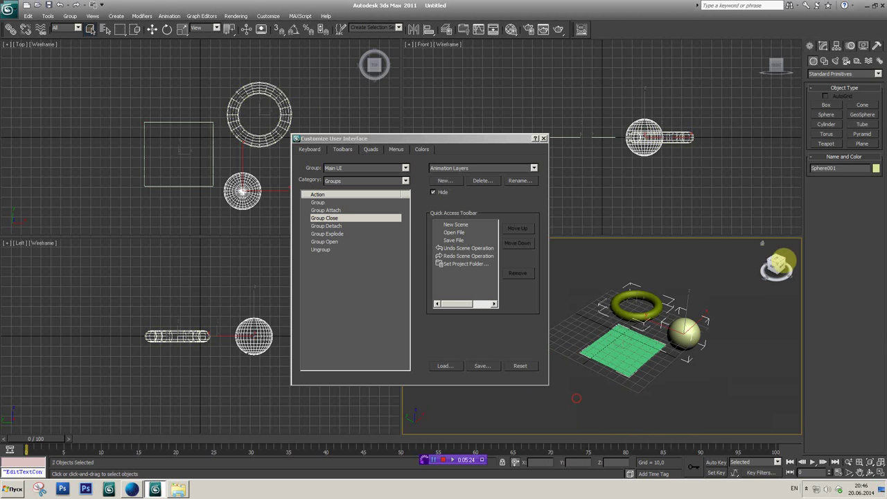
pyautogui.click(69, 16)
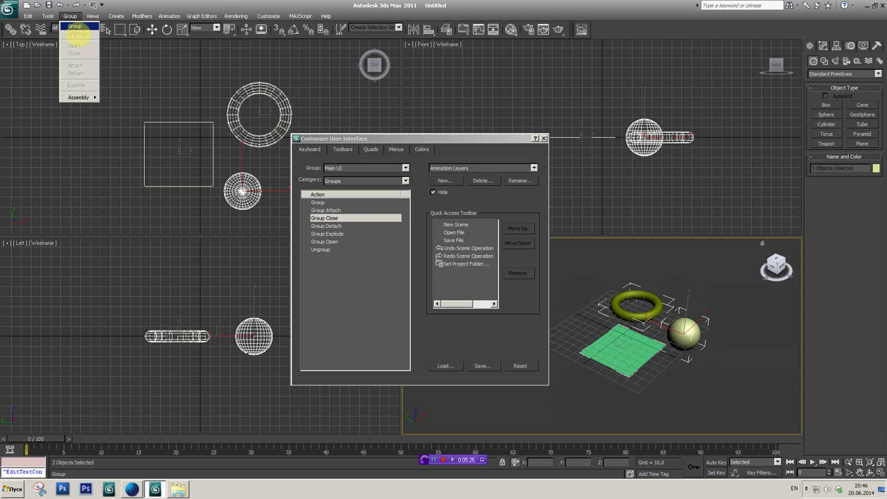
pyautogui.click(75, 27)
pyautogui.click(454, 261)
# Step: Open Group001 and move the sphere to a new spot inside it
pyautogui.moveTo(776, 270); pyautogui.dragTo(777, 261)
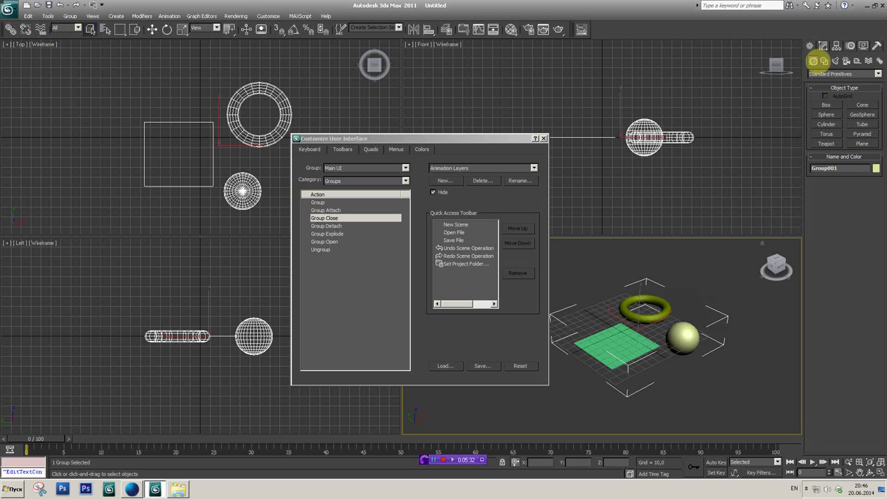
pyautogui.click(823, 46)
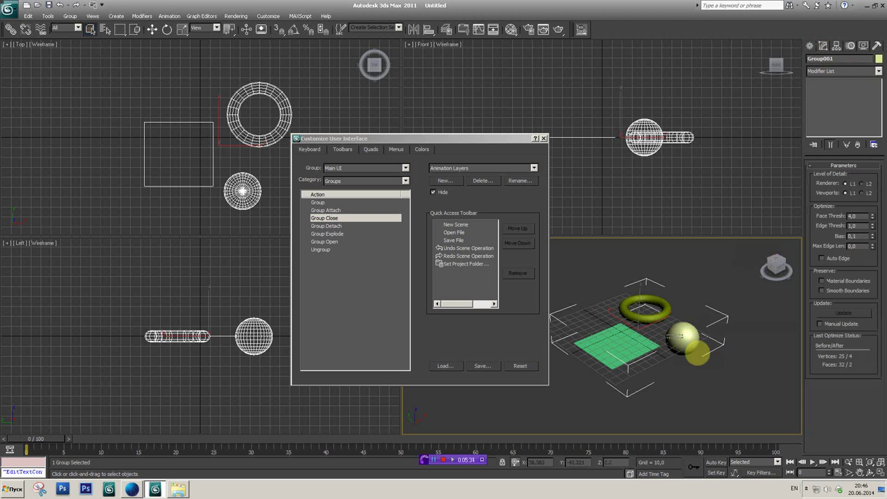
pyautogui.click(70, 15)
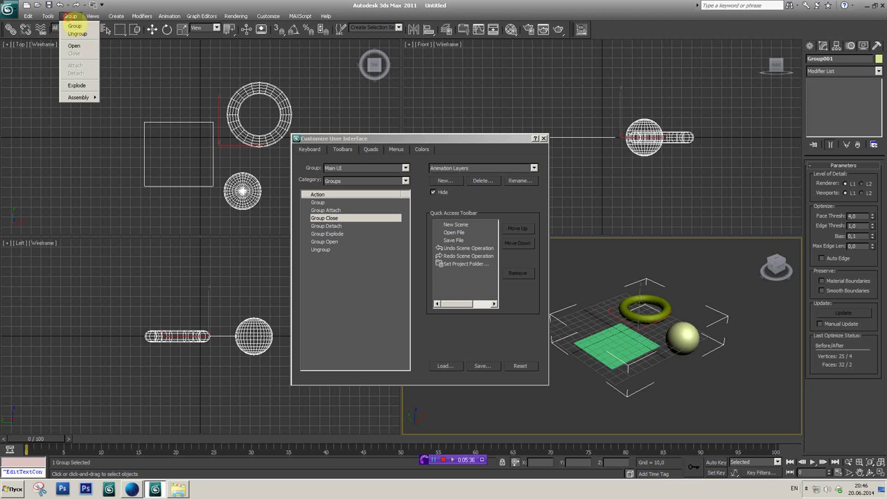
pyautogui.click(74, 46)
pyautogui.click(678, 329)
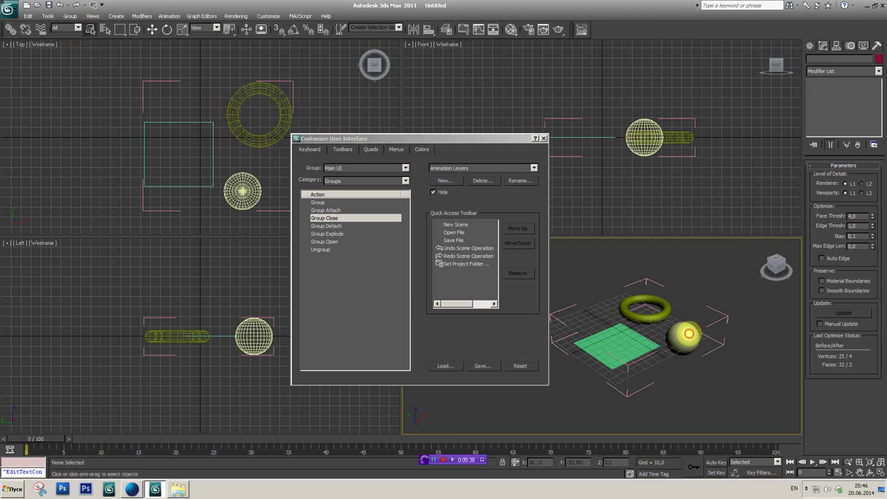
pyautogui.click(152, 29)
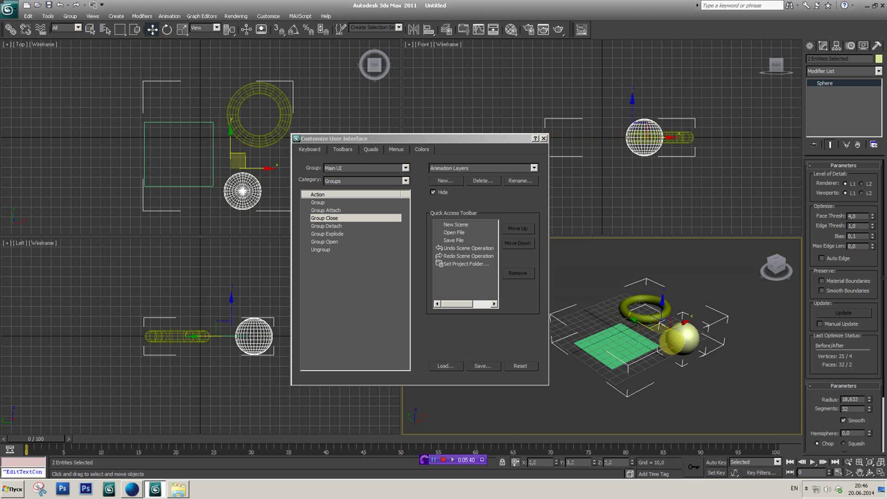
pyautogui.moveTo(661, 323); pyautogui.dragTo(669, 317)
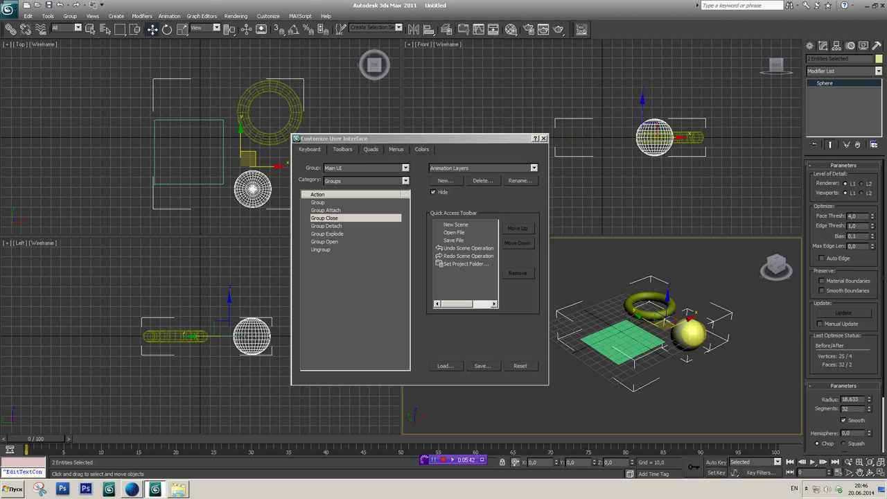
pyautogui.moveTo(690, 326); pyautogui.dragTo(720, 302)
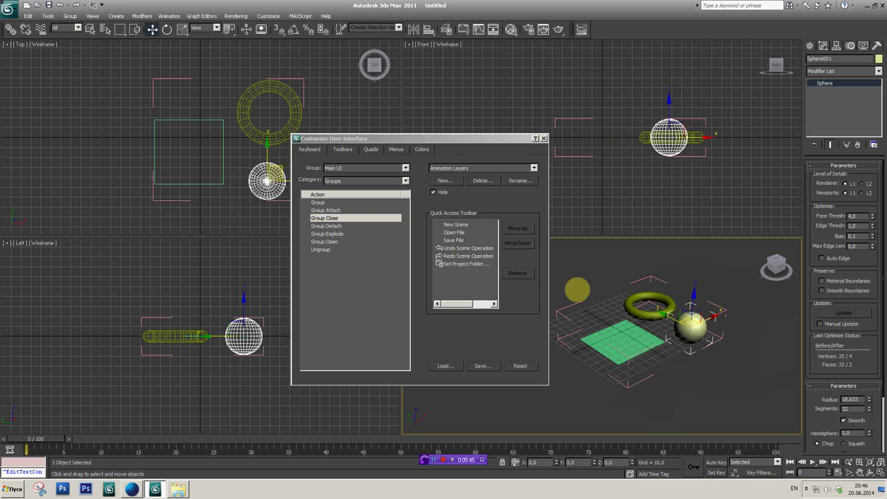
pyautogui.moveTo(693, 323); pyautogui.dragTo(687, 334)
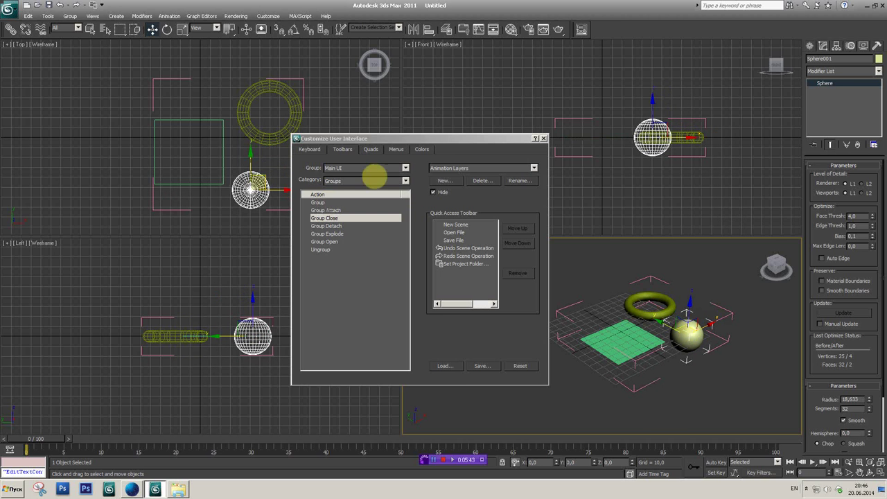
# Step: Create a new custom toolbar named Group in the Customize dialog
pyautogui.moveTo(443, 138); pyautogui.dragTo(456, 143)
pyautogui.click(488, 172)
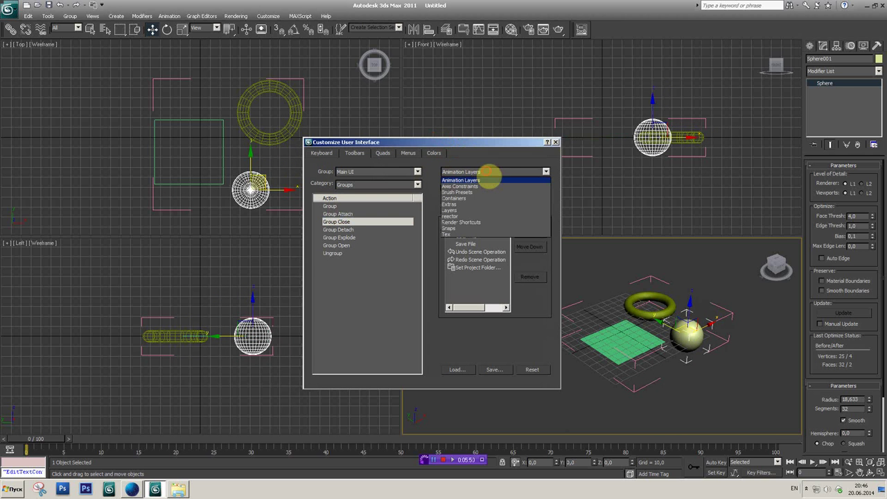
pyautogui.click(488, 172)
pyautogui.click(456, 184)
pyautogui.write('Group')
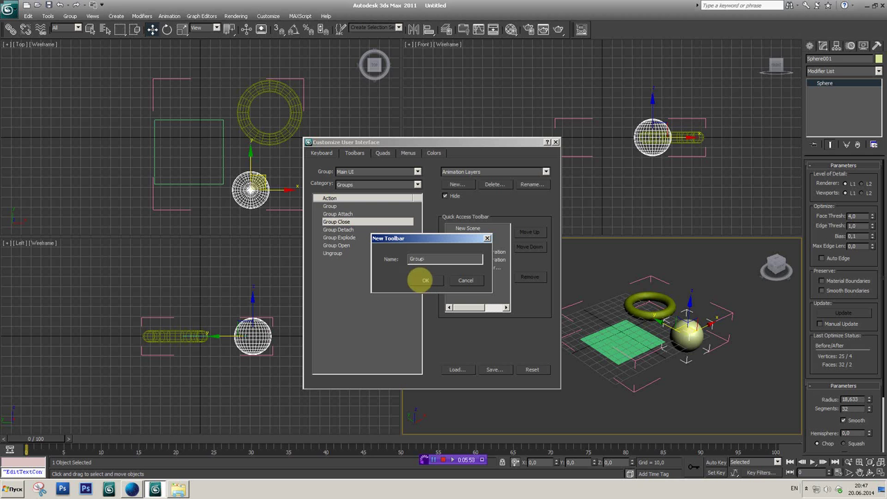
pyautogui.click(425, 280)
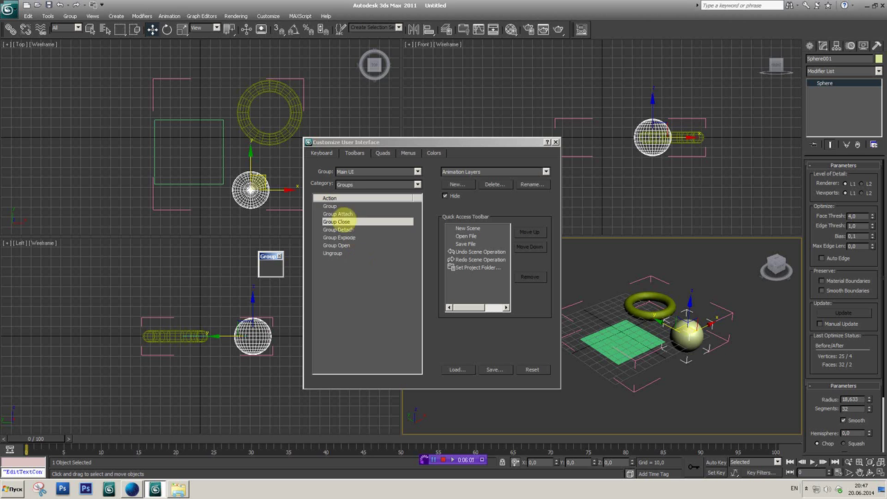
# Step: Add the Group, Attach, Detach, Open and Ungroup actions to the Group toolbar
pyautogui.moveTo(330, 206); pyautogui.dragTo(268, 265)
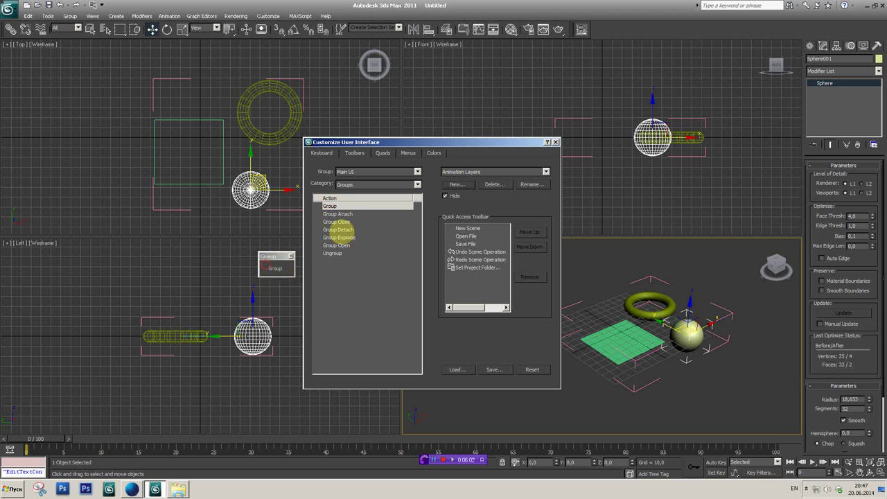
pyautogui.moveTo(337, 214); pyautogui.dragTo(303, 275)
pyautogui.moveTo(338, 222); pyautogui.dragTo(296, 278)
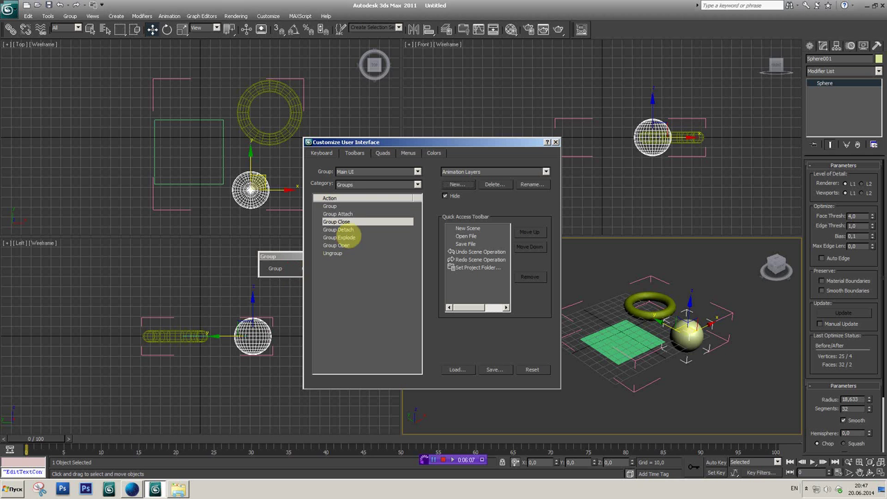
pyautogui.moveTo(344, 231); pyautogui.dragTo(302, 281)
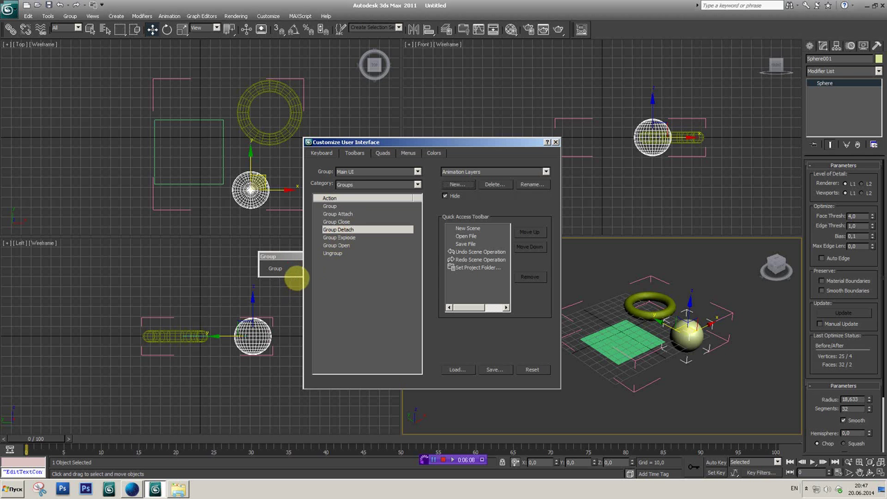
pyautogui.click(286, 255)
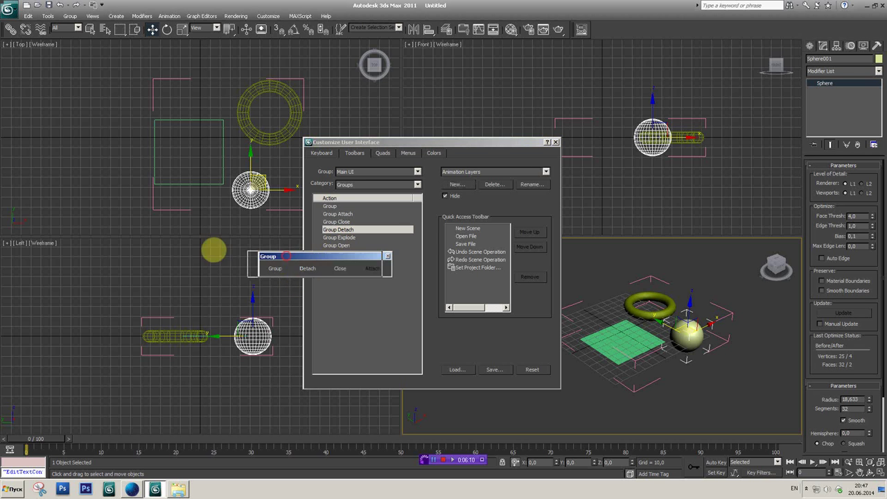
pyautogui.moveTo(213, 250); pyautogui.dragTo(209, 244)
pyautogui.click(336, 245)
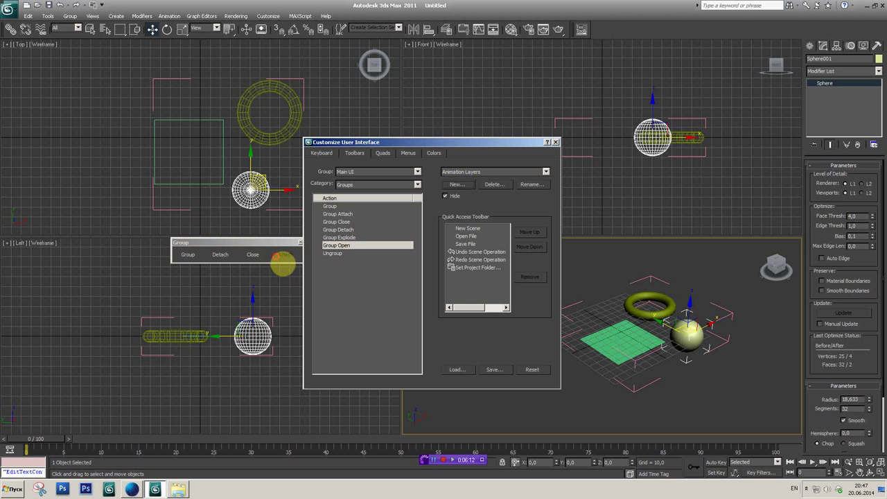
pyautogui.moveTo(344, 253)
pyautogui.mouseDown()
pyautogui.moveTo(278, 266)
pyautogui.moveTo(83, 44)
pyautogui.mouseUp()
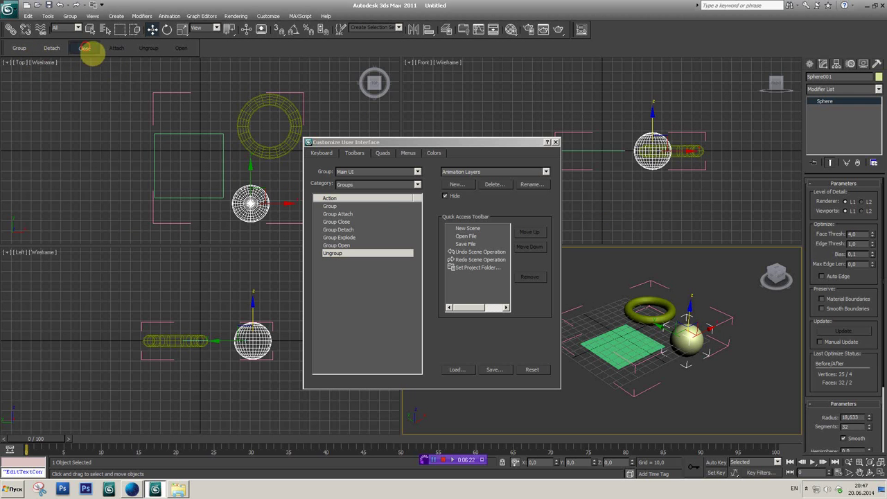
# Step: Close, ungroup, regroup as Group001 and reopen the group from the Group toolbar
pyautogui.click(89, 50)
pyautogui.click(150, 50)
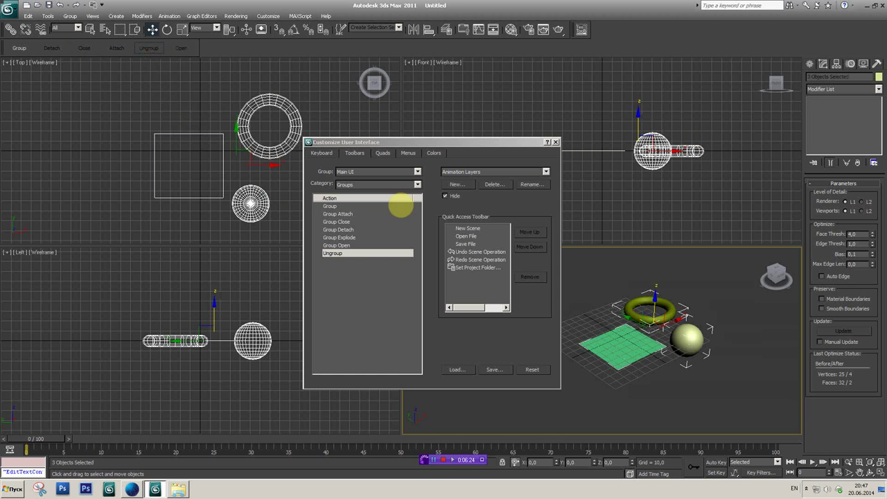
pyautogui.click(19, 49)
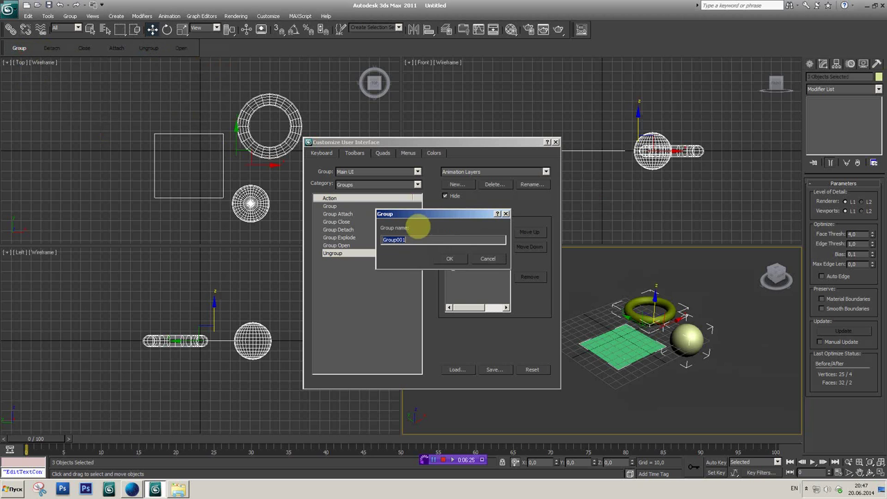
pyautogui.click(451, 260)
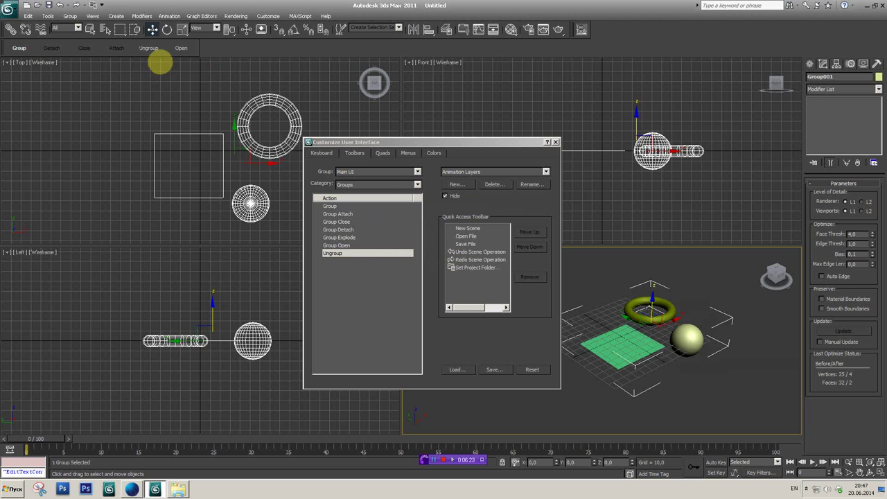
pyautogui.click(184, 50)
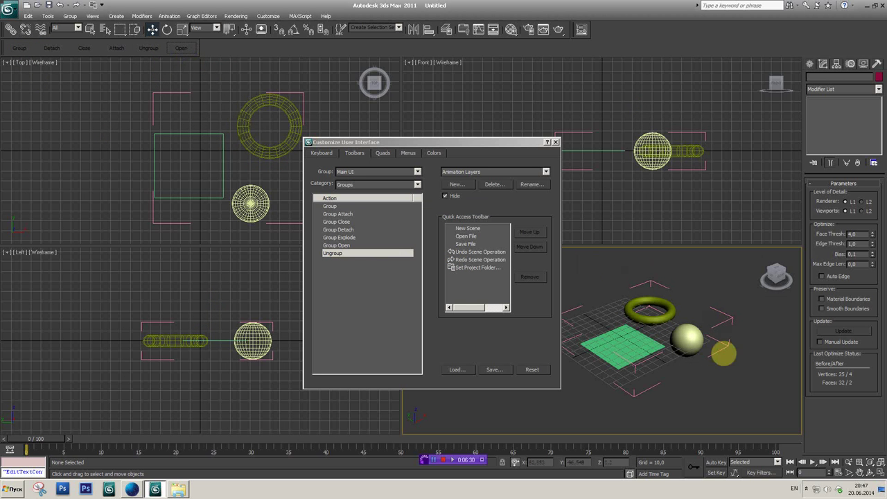
# Step: Draw a cylinder and attach it to the open group
pyautogui.click(810, 64)
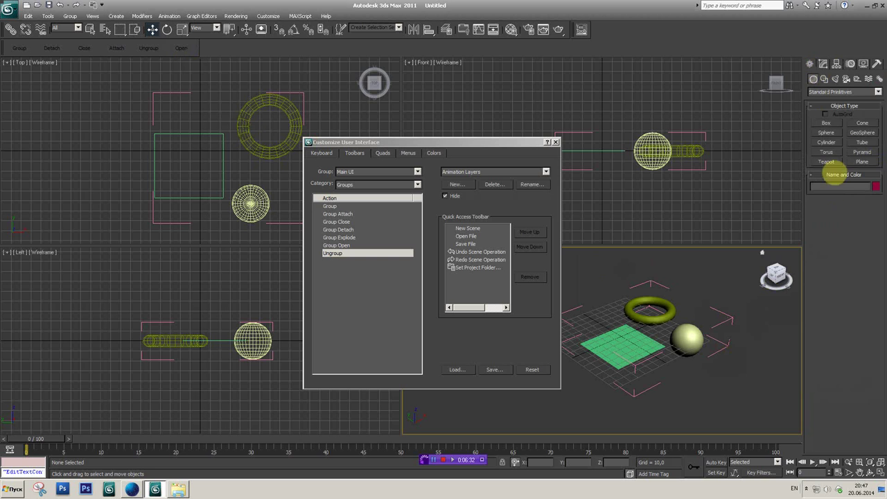
pyautogui.click(825, 142)
pyautogui.moveTo(597, 299); pyautogui.dragTo(627, 291)
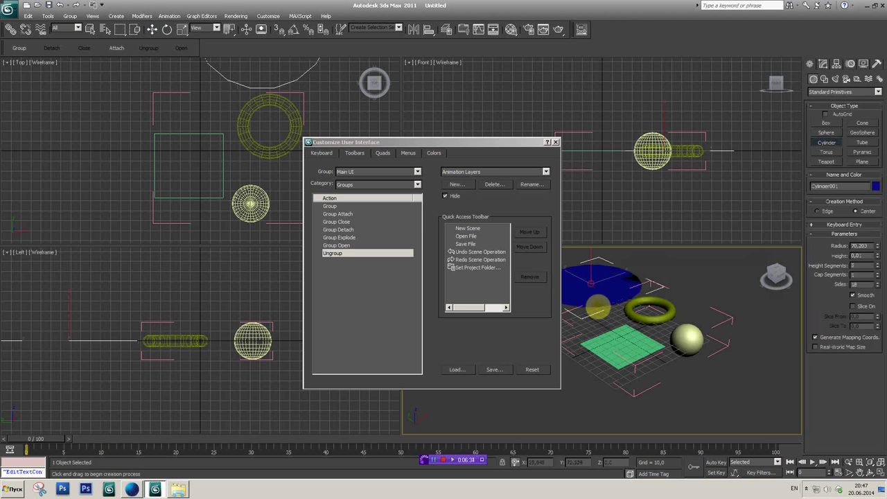
pyautogui.click(586, 280)
pyautogui.click(118, 50)
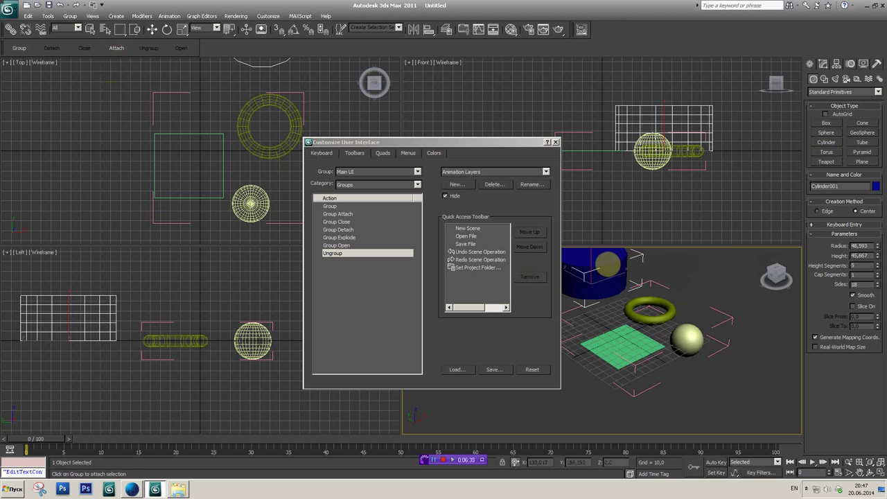
pyautogui.scroll(2, 616, 284)
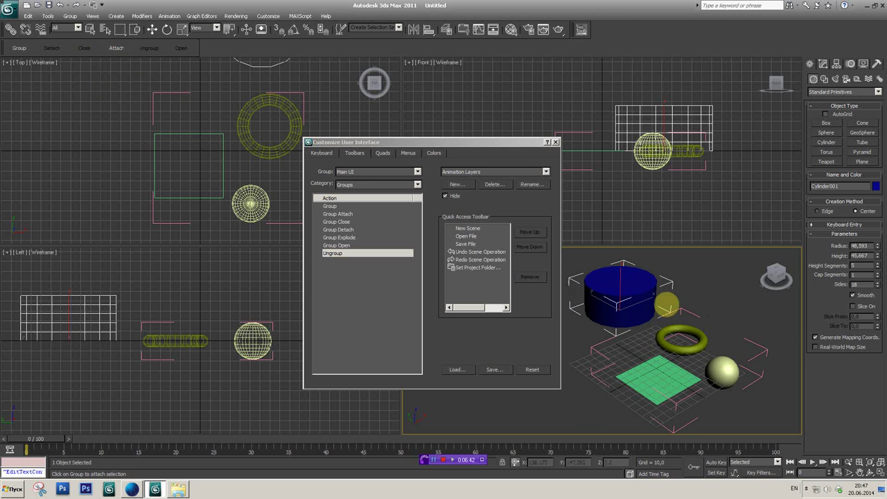
pyautogui.click(678, 334)
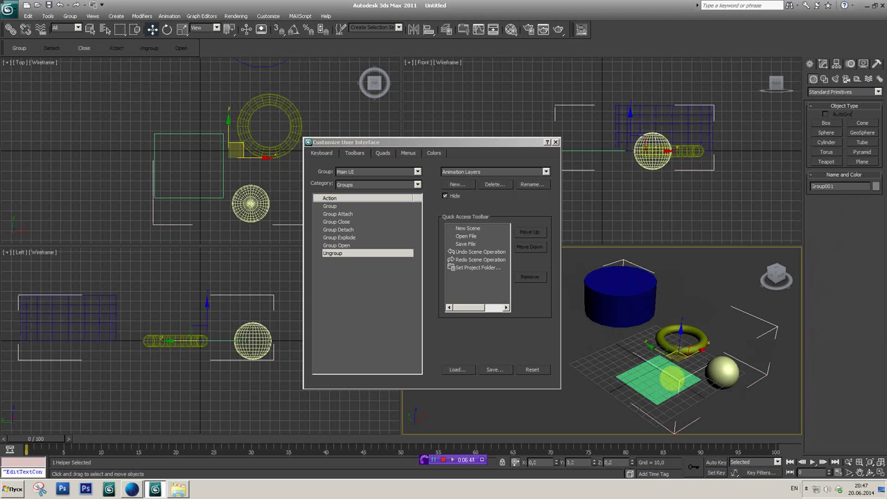
pyautogui.scroll(-3, 627, 287)
pyautogui.moveTo(773, 277); pyautogui.dragTo(150, 80)
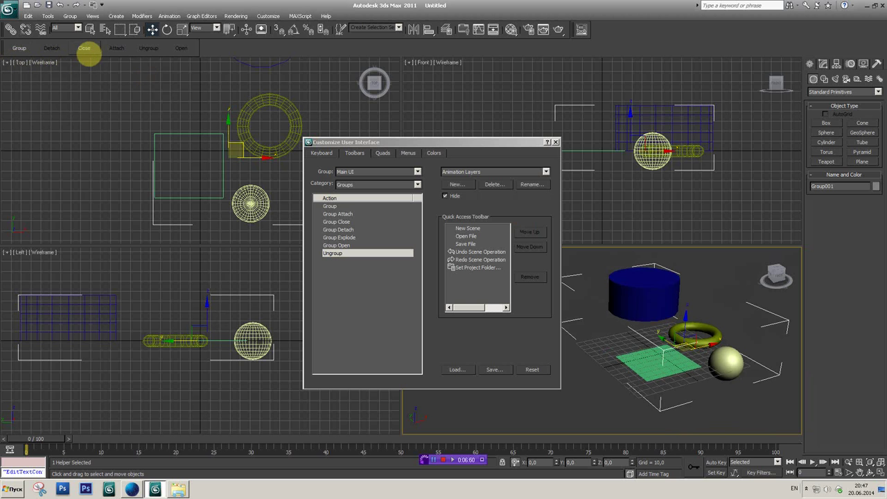
# Step: Close the group, ungroup it, and select the blue cylinder
pyautogui.click(84, 49)
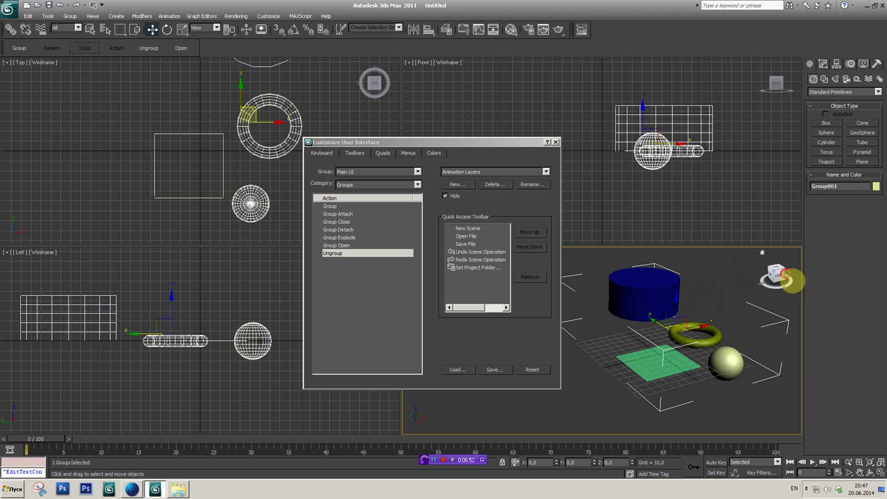
pyautogui.moveTo(792, 281); pyautogui.dragTo(123, 42)
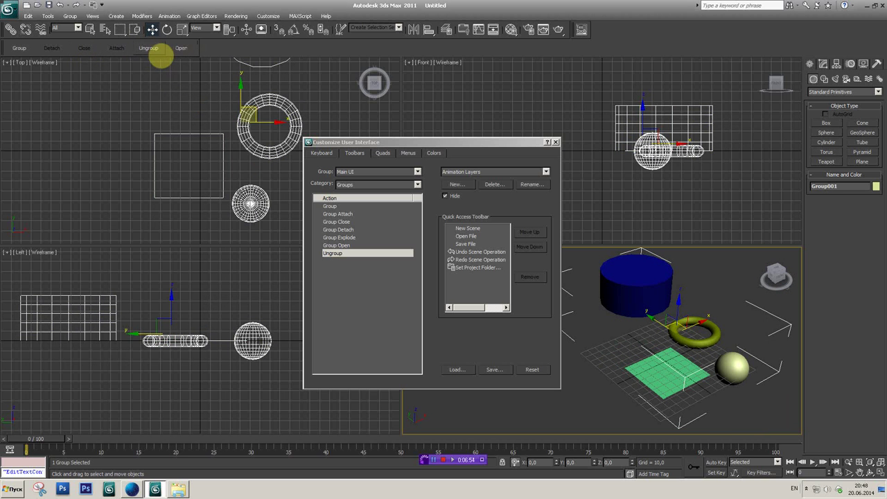
pyautogui.click(148, 49)
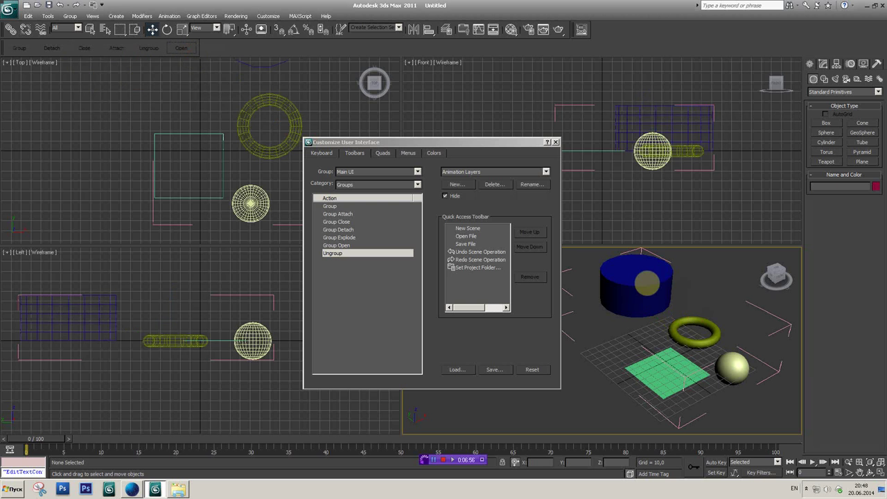
pyautogui.click(631, 284)
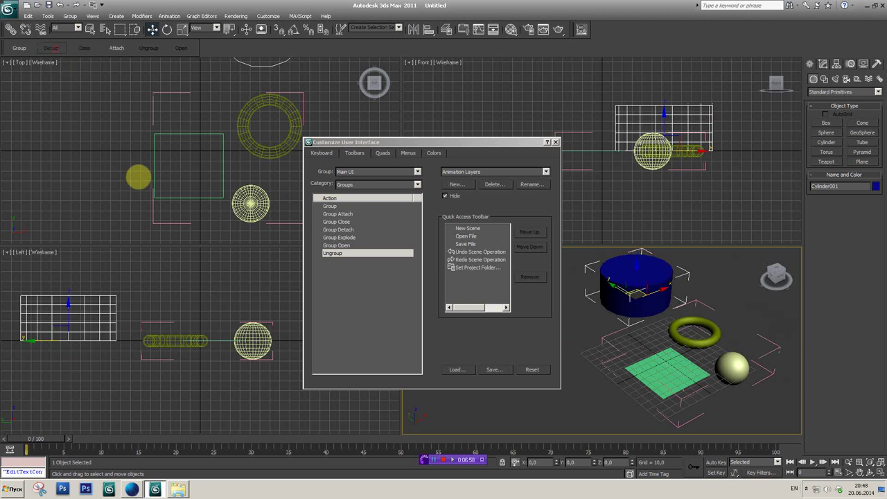
pyautogui.moveTo(789, 281)
pyautogui.mouseDown()
pyautogui.moveTo(712, 309)
pyautogui.moveTo(769, 281)
pyautogui.moveTo(767, 265)
pyautogui.mouseUp()
pyautogui.moveTo(707, 313); pyautogui.dragTo(665, 291)
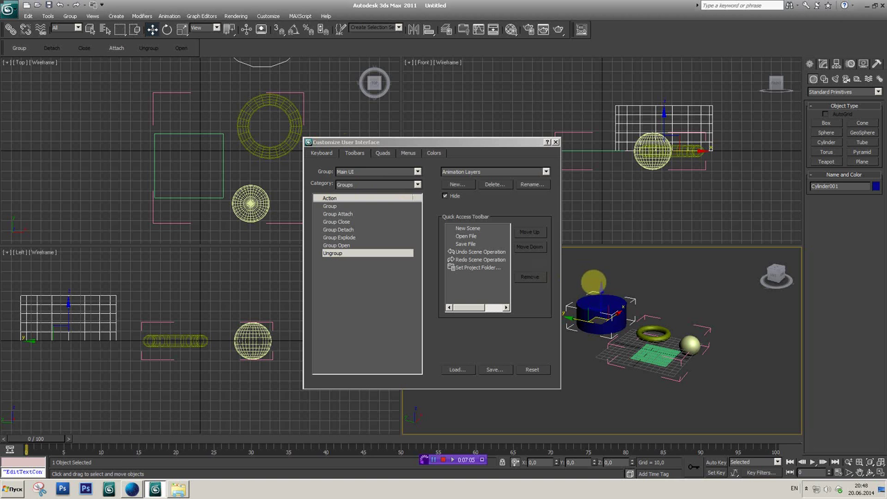
pyautogui.click(70, 16)
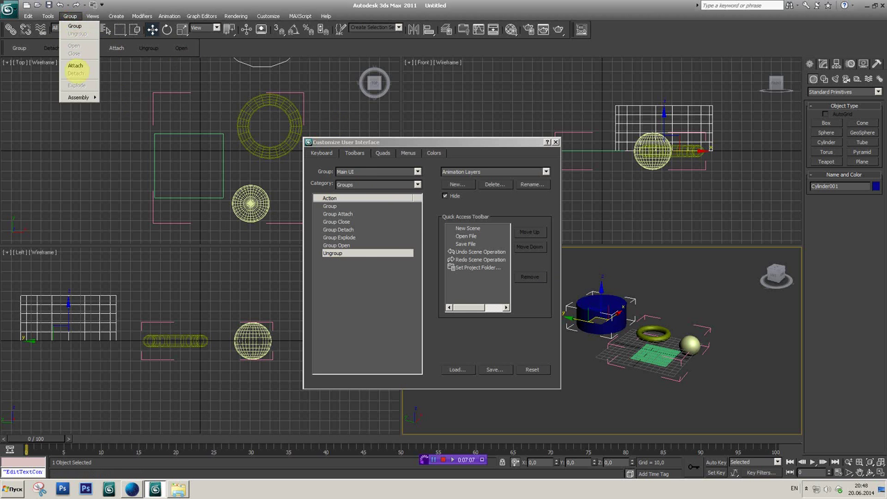
# Step: Switch the action Category to Modifier Stack and scroll through its actions
pyautogui.click(69, 17)
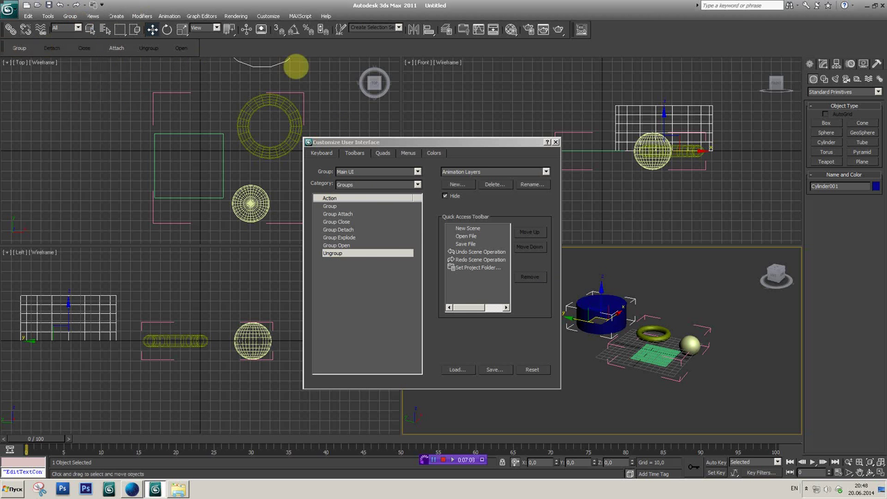
pyautogui.click(367, 185)
pyautogui.click(360, 205)
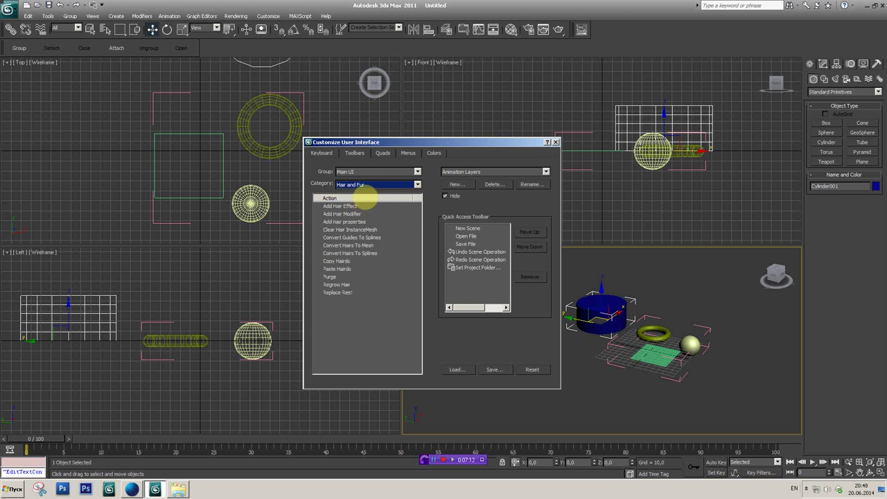
pyautogui.scroll(-1, 368, 187)
pyautogui.scroll(-1, 367, 187)
pyautogui.scroll(1, 367, 188)
pyautogui.scroll(-1, 380, 188)
pyautogui.scroll(-1, 378, 185)
pyautogui.scroll(-1, 380, 185)
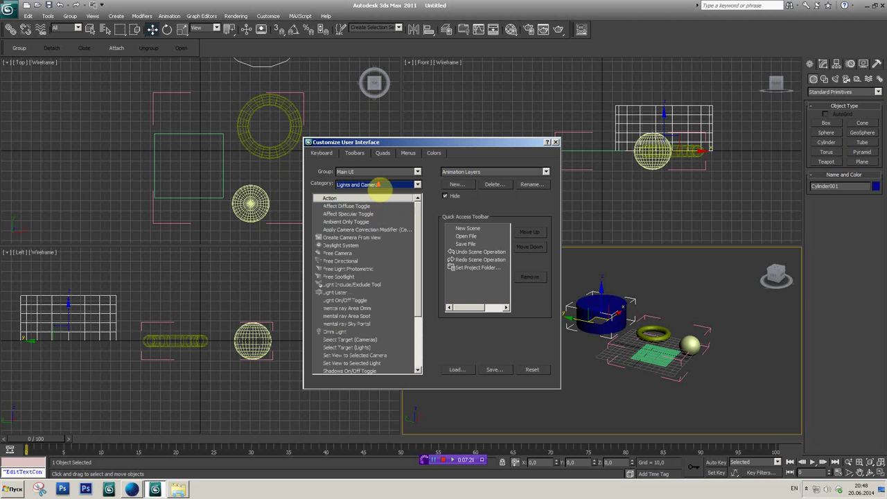
pyautogui.scroll(-1, 381, 187)
pyautogui.scroll(-1, 381, 187)
pyautogui.scroll(-1, 381, 187)
pyautogui.scroll(-1, 381, 186)
pyautogui.scroll(-1, 380, 186)
pyautogui.scroll(-1, 379, 186)
pyautogui.scroll(-1, 380, 186)
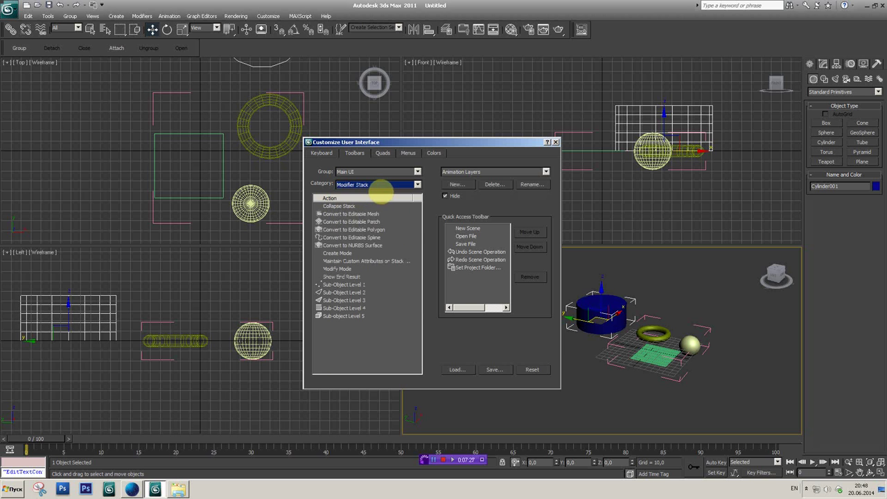
# Step: Select Convert to Editable Patch and move the customization window aside
pyautogui.click(354, 221)
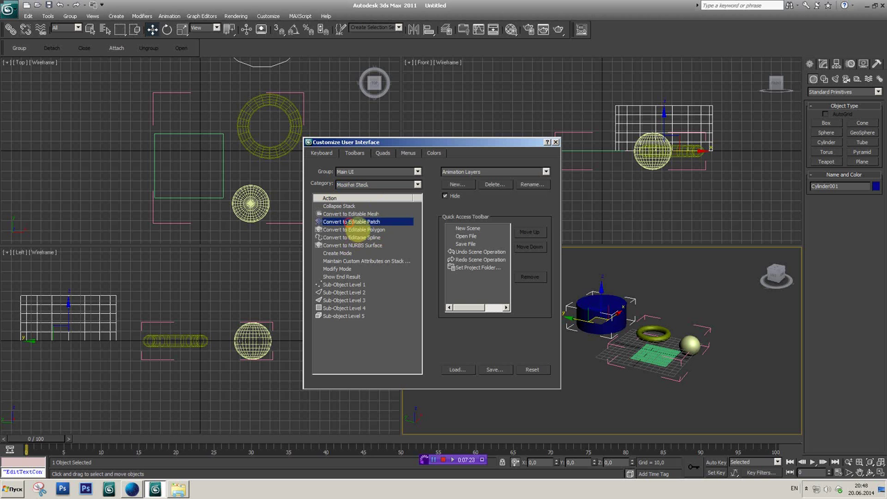
pyautogui.moveTo(428, 143); pyautogui.dragTo(377, 100)
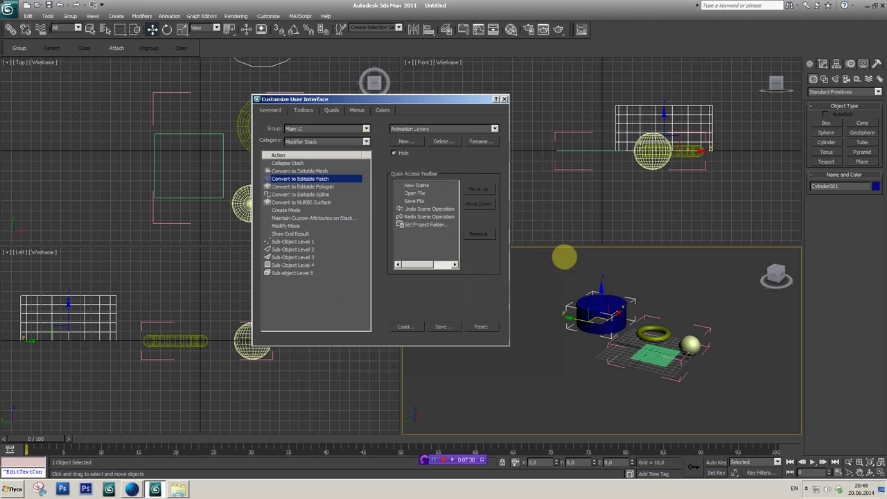
pyautogui.keyDown('alt'); pyautogui.moveTo(602, 333); pyautogui.dragTo(610, 318, button='middle'); pyautogui.keyUp('alt')
pyautogui.scroll(2, 603, 332)
# Step: Convert the blue cylinder to an Editable Poly and start a new toolbar named Convert
pyautogui.rightClick(610, 313)
pyautogui.moveTo(650, 398)
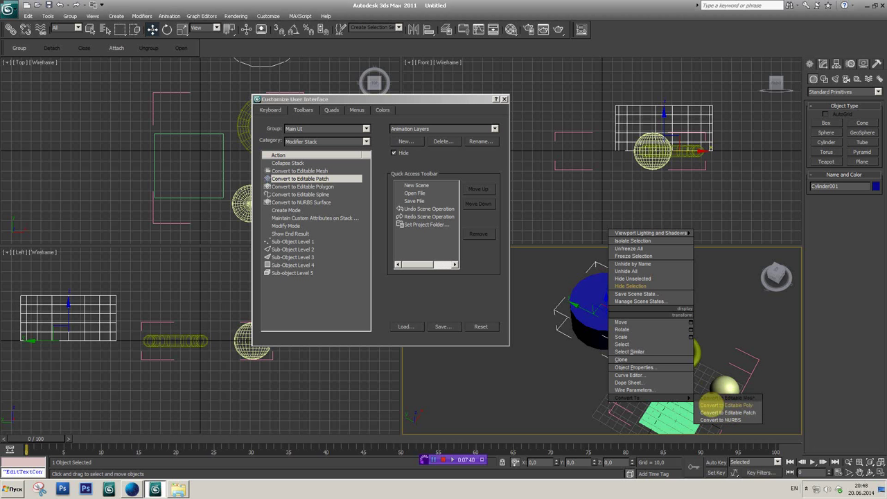
pyautogui.click(710, 405)
pyautogui.keyDown('alt'); pyautogui.moveTo(678, 375); pyautogui.dragTo(627, 365, button='middle'); pyautogui.keyUp('alt')
pyautogui.scroll(3, 627, 365)
pyautogui.scroll(-3, 627, 365)
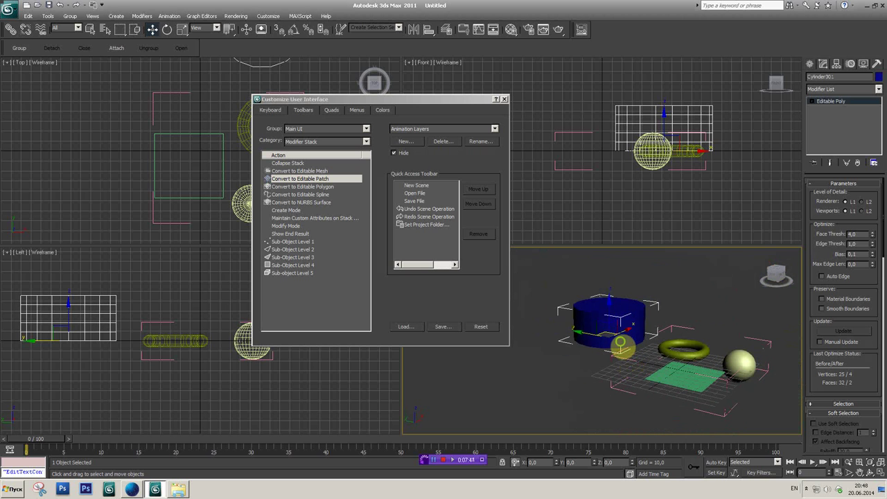
pyautogui.moveTo(421, 99); pyautogui.dragTo(459, 114)
pyautogui.click(447, 157)
pyautogui.write('Convert')
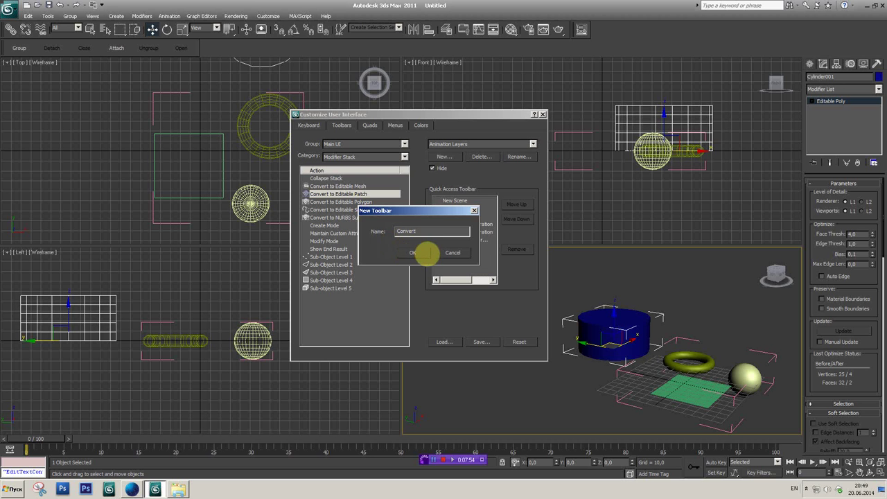
# Step: Fill the Convert toolbar with Editable Mesh, Editable Polygon, Editable Spline and NURBS Surface, then dock it
pyautogui.click(412, 253)
pyautogui.moveTo(258, 229); pyautogui.dragTo(215, 240)
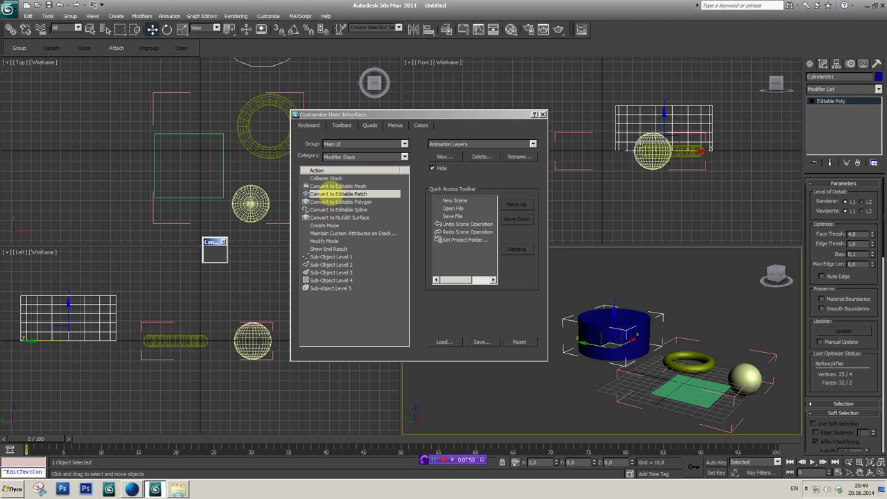
pyautogui.moveTo(332, 186); pyautogui.dragTo(213, 254)
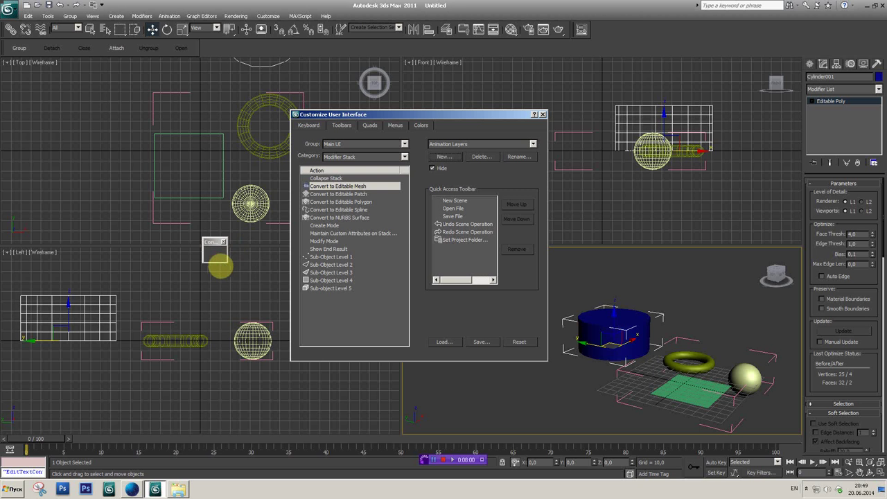
pyautogui.moveTo(336, 203)
pyautogui.mouseDown()
pyautogui.moveTo(228, 261)
pyautogui.moveTo(223, 255)
pyautogui.mouseUp()
pyautogui.moveTo(341, 210); pyautogui.dragTo(240, 262)
pyautogui.moveTo(349, 219); pyautogui.dragTo(249, 256)
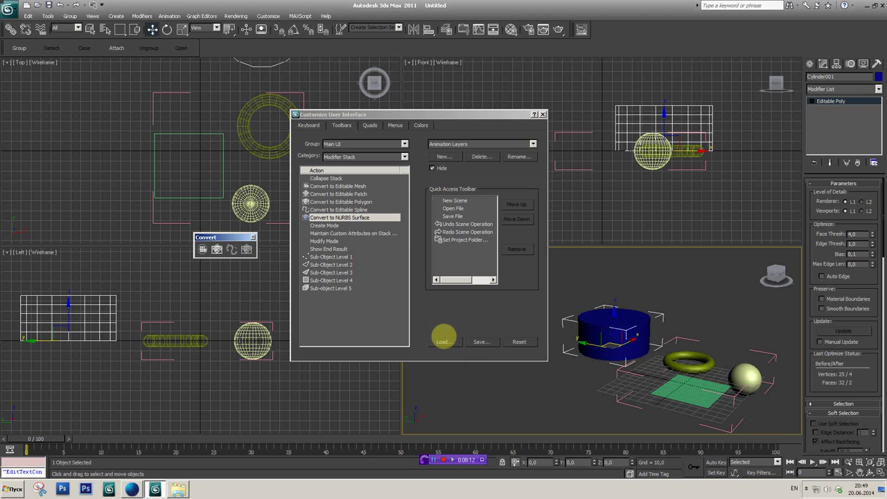
pyautogui.moveTo(215, 238); pyautogui.dragTo(257, 62)
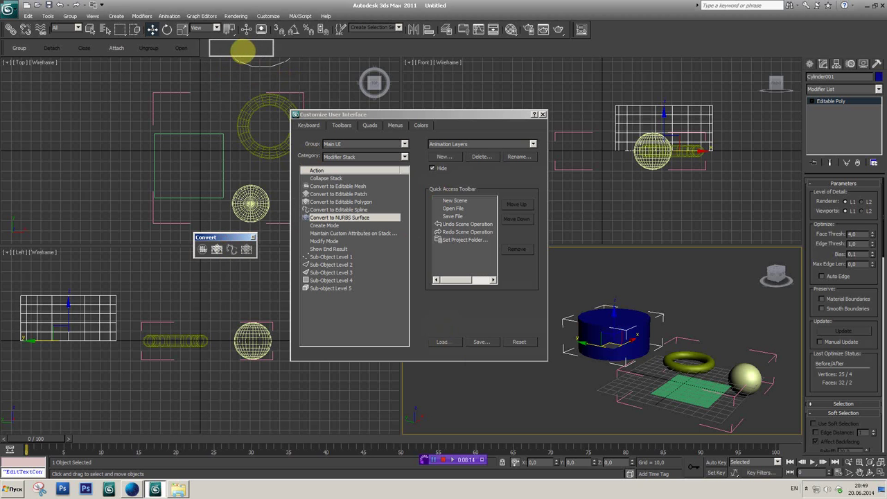
# Step: Cancel the accidental grouping, then select Group001 and ungroup it
pyautogui.keyDown('alt'); pyautogui.moveTo(651, 329); pyautogui.dragTo(600, 265, button='middle'); pyautogui.keyUp('alt')
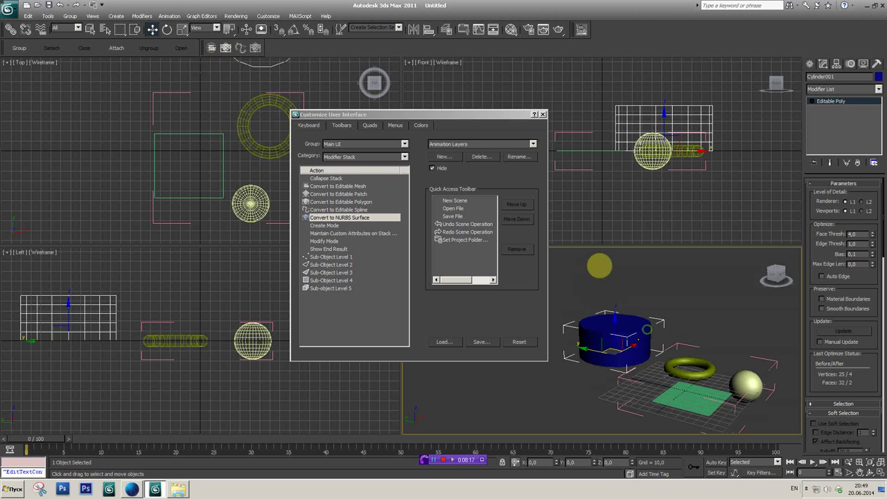
pyautogui.moveTo(777, 281); pyautogui.dragTo(693, 303)
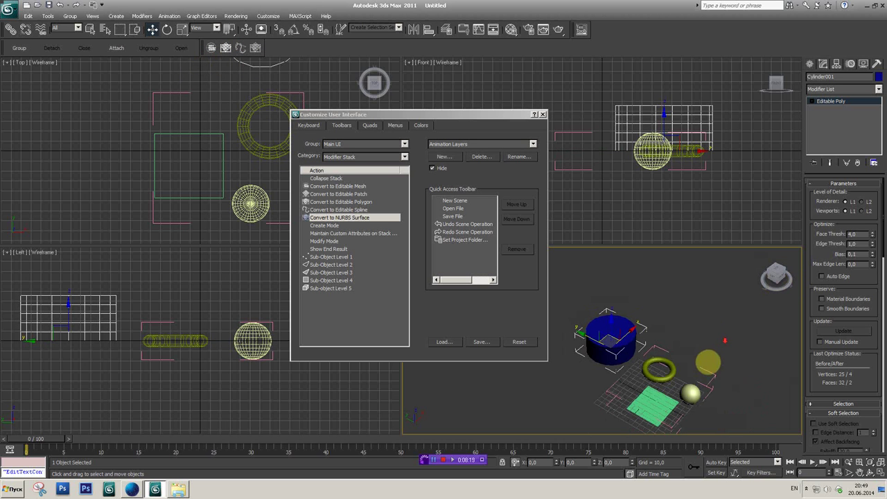
pyautogui.click(20, 48)
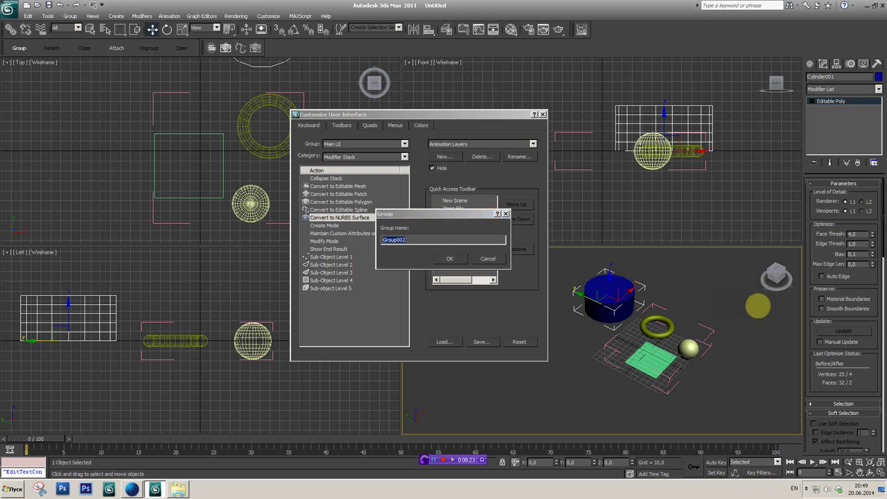
pyautogui.click(486, 259)
pyautogui.click(716, 356)
pyautogui.click(695, 345)
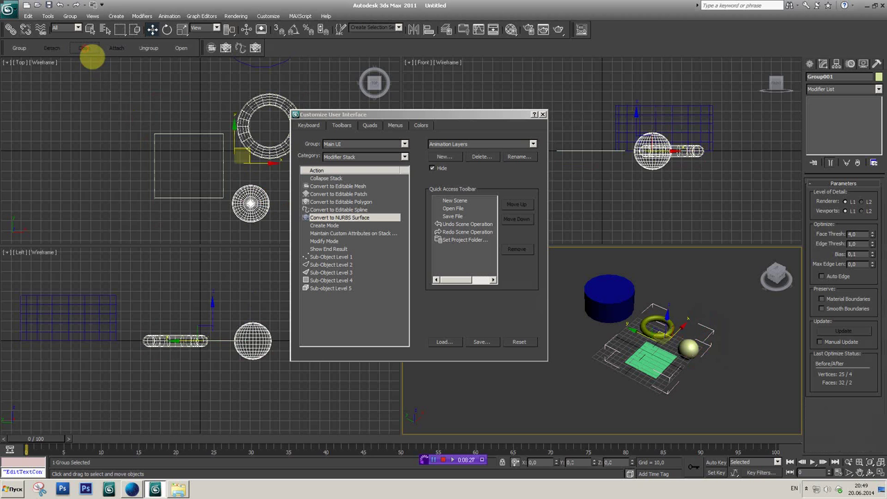
pyautogui.click(148, 48)
# Step: Convert Sphere001 to Editable Poly, then to Editable Mesh, using the Convert toolbar
pyautogui.click(688, 348)
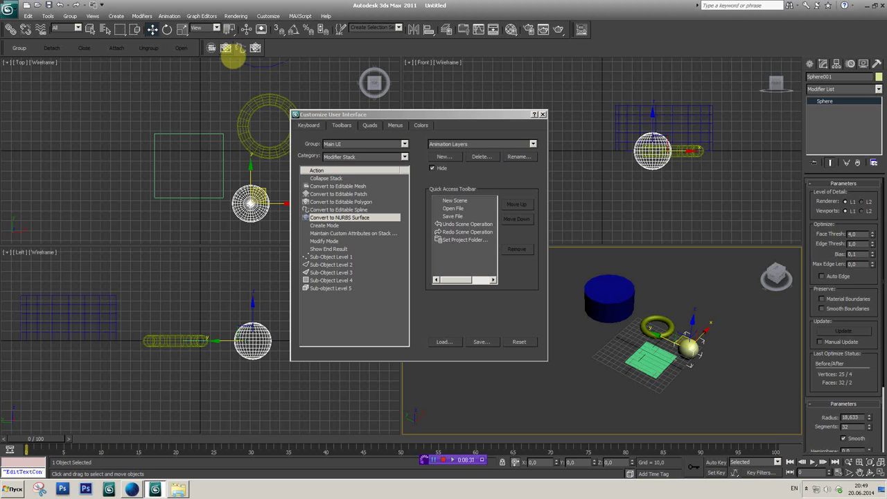
pyautogui.click(227, 49)
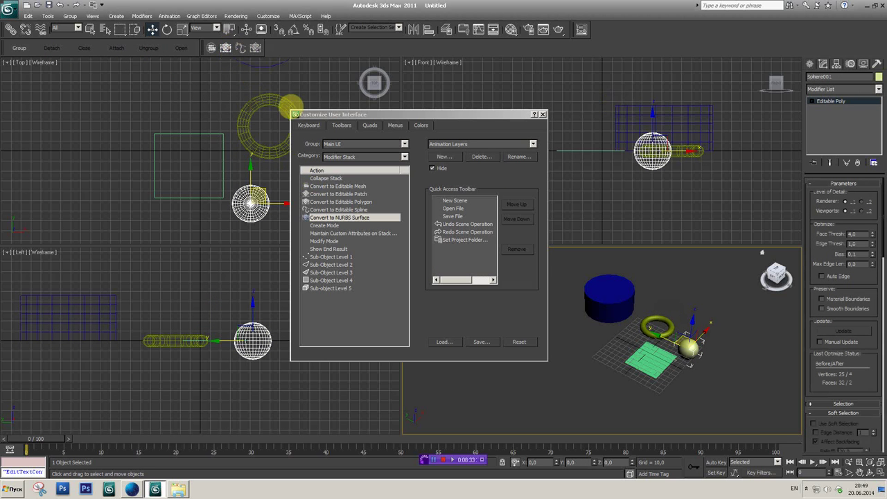
pyautogui.keyDown('alt'); pyautogui.moveTo(610, 305); pyautogui.dragTo(602, 303, button='middle'); pyautogui.keyUp('alt')
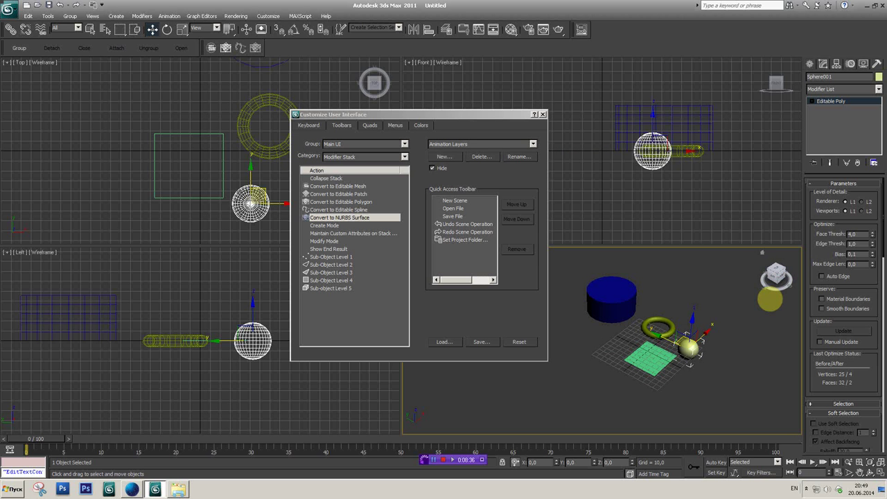
pyautogui.click(212, 48)
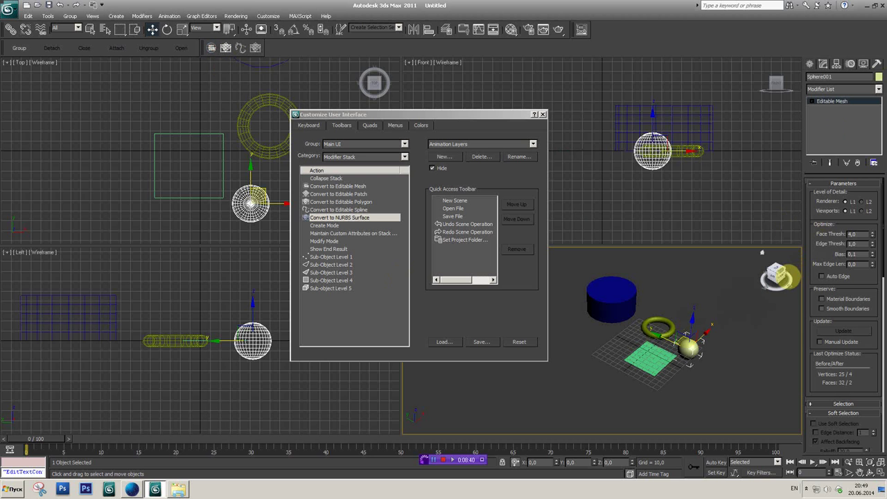
pyautogui.rightClick(697, 332)
pyautogui.moveTo(738, 419)
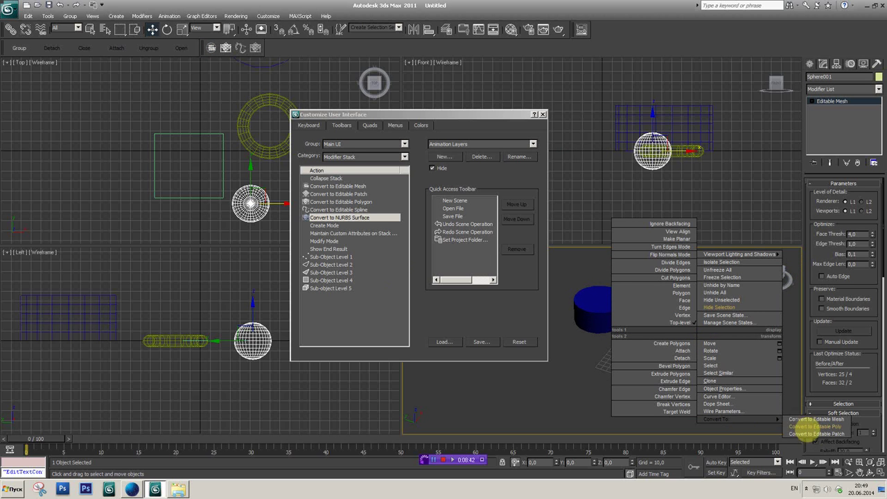
pyautogui.click(791, 385)
pyautogui.moveTo(683, 337)
pyautogui.keyDown('alt'); pyautogui.mouseDown(button='middle')
pyautogui.moveTo(661, 344)
pyautogui.moveTo(708, 346)
pyautogui.mouseUp(button='middle'); pyautogui.keyUp('alt')
pyautogui.scroll(2, 700, 343)
pyautogui.scroll(-2, 700, 343)
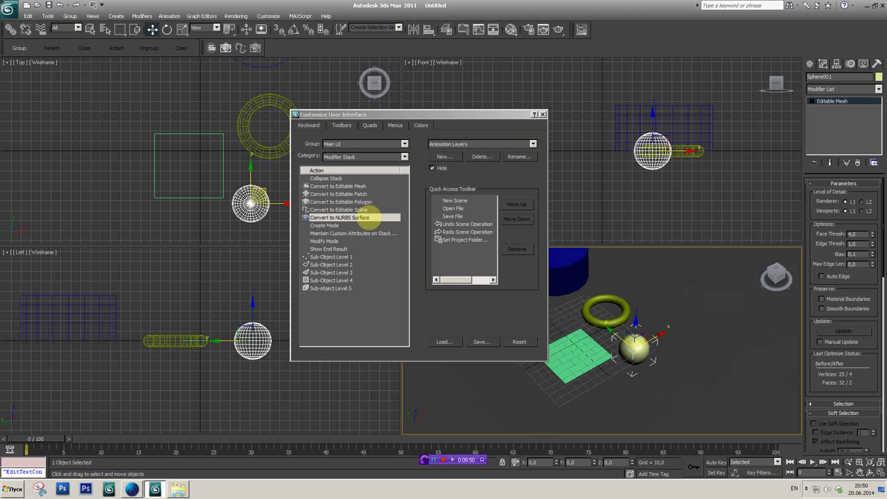
# Step: Show the Modifiers category actions, move the dialog aside, and start a new toolbar
pyautogui.click(349, 158)
pyautogui.click(339, 172)
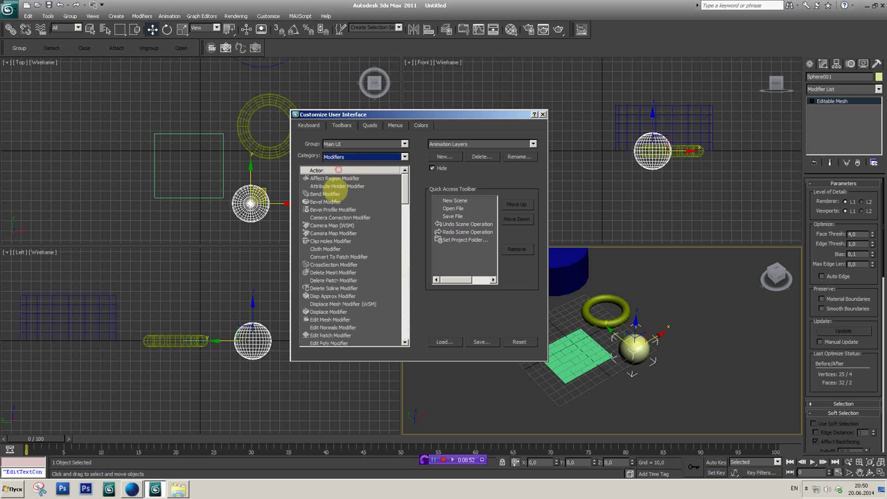
pyautogui.scroll(-2, 337, 222)
pyautogui.scroll(-1, 328, 233)
pyautogui.scroll(1, 331, 234)
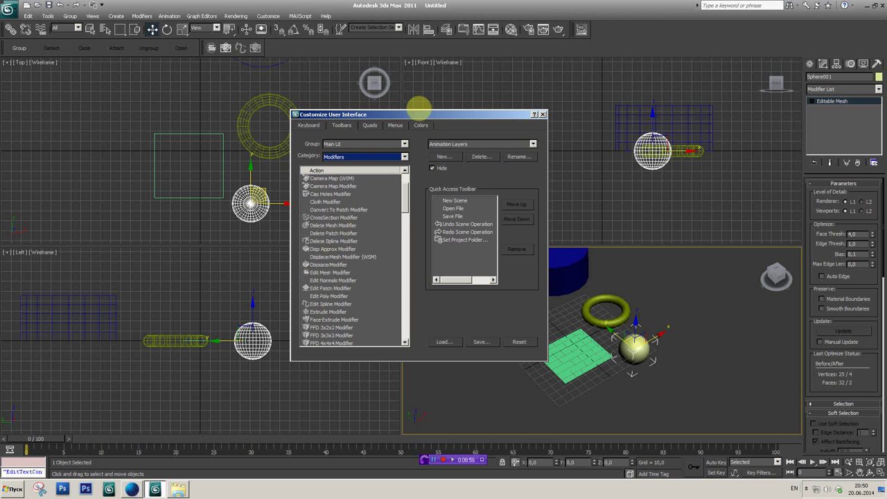
pyautogui.moveTo(512, 114); pyautogui.dragTo(599, 90)
pyautogui.click(540, 137)
pyautogui.write('Mod')
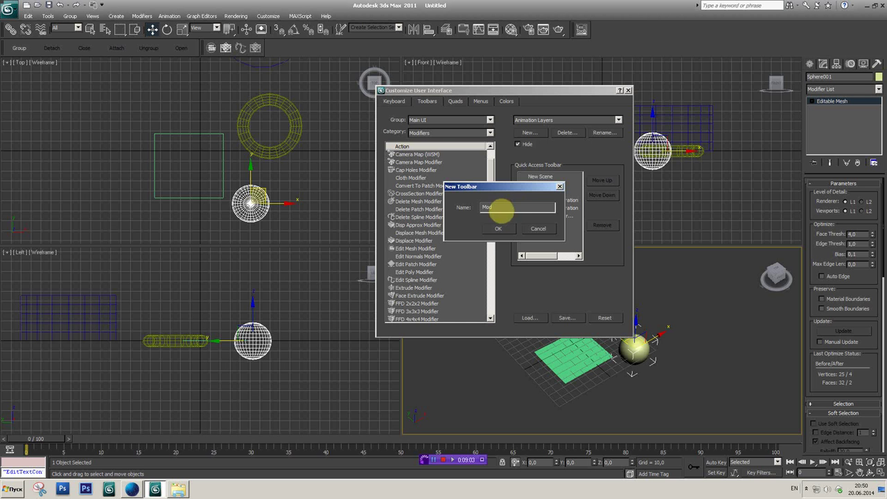
# Step: Create the Mod toolbar and add FFD 2x2x2, FFD 3x3x3 and FFD 4x4x4 modifier buttons to it
pyautogui.click(497, 228)
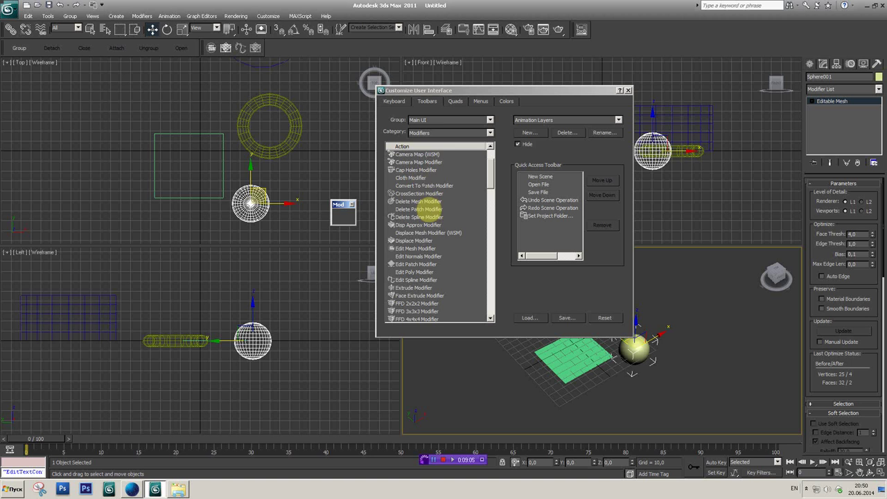
pyautogui.scroll(-1, 419, 208)
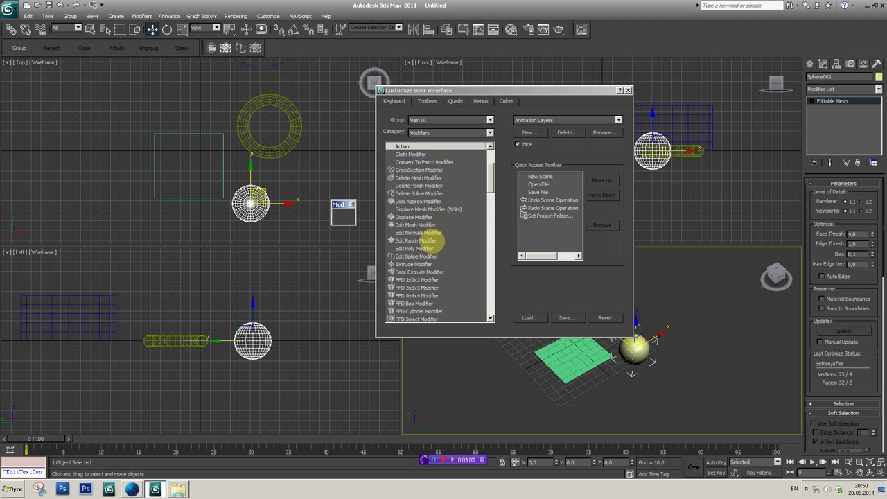
pyautogui.scroll(-1, 422, 239)
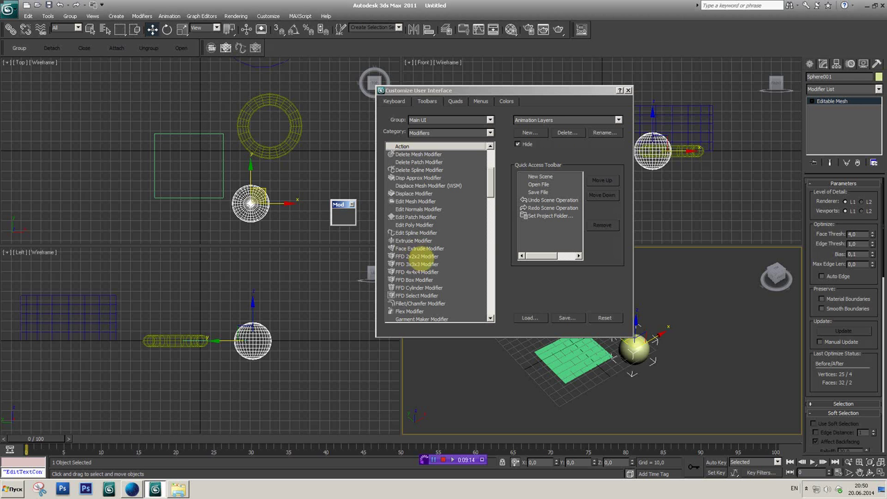
pyautogui.moveTo(417, 256); pyautogui.dragTo(342, 217)
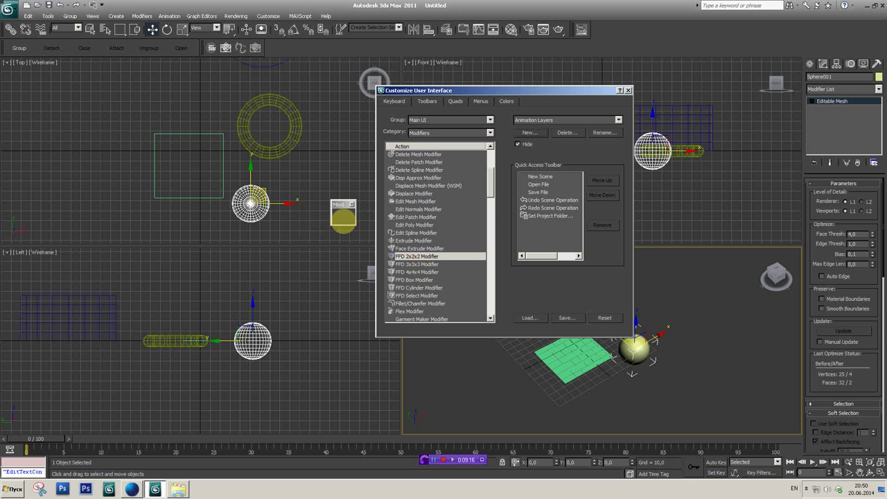
pyautogui.moveTo(416, 263); pyautogui.dragTo(341, 216)
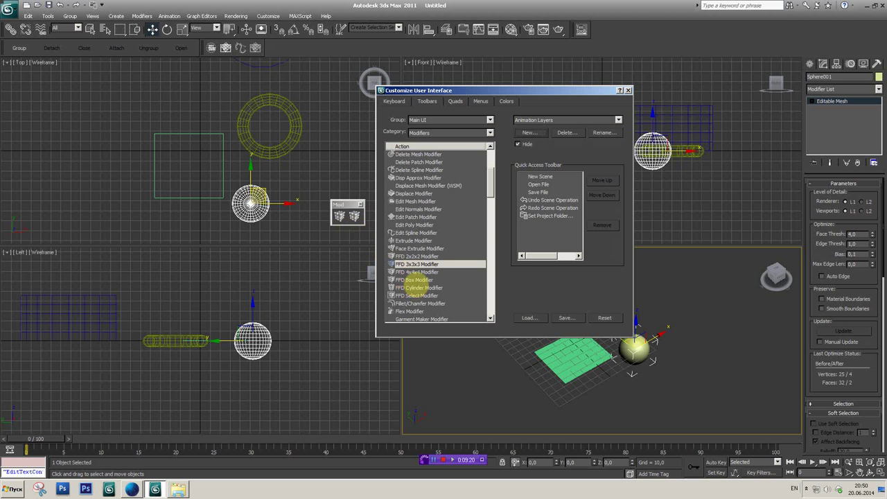
pyautogui.moveTo(416, 272); pyautogui.dragTo(369, 234)
# Step: Move the Mod toolbar aside and add an HSDS Modifier button to it
pyautogui.moveTo(344, 203); pyautogui.dragTo(196, 230)
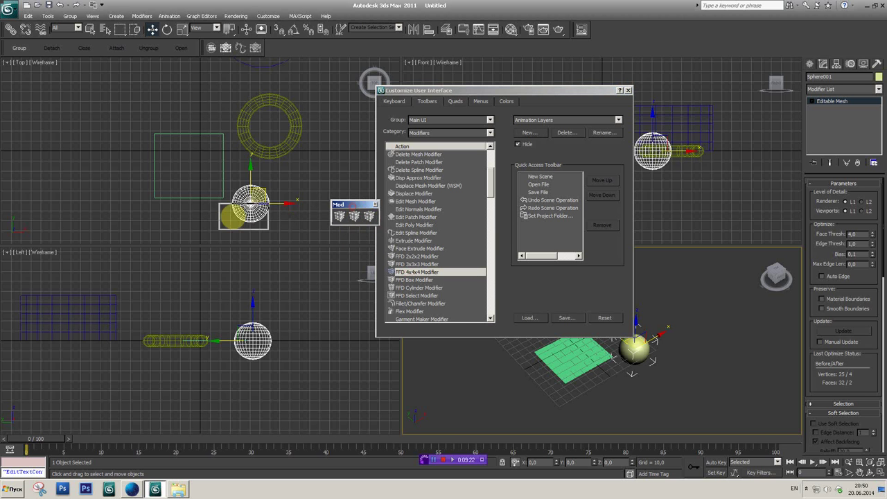
pyautogui.scroll(-1, 437, 292)
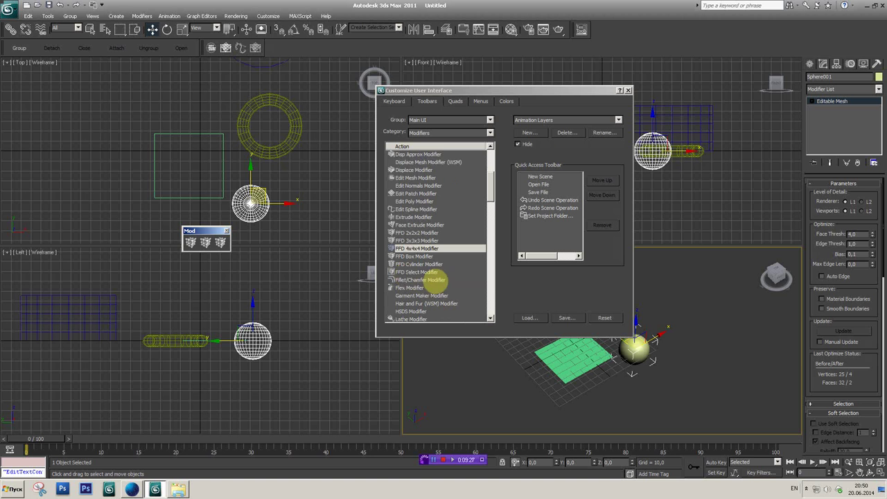
pyautogui.scroll(-1, 434, 280)
pyautogui.scroll(-1, 434, 280)
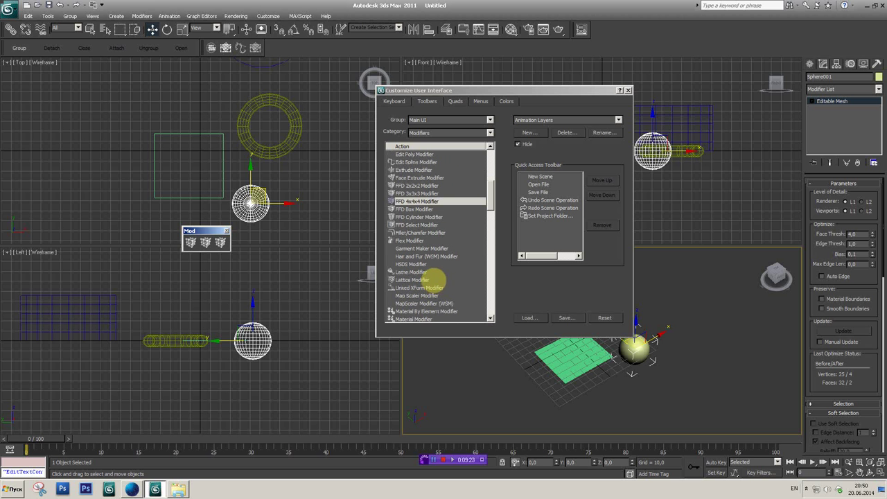
pyautogui.moveTo(412, 265); pyautogui.dragTo(237, 246)
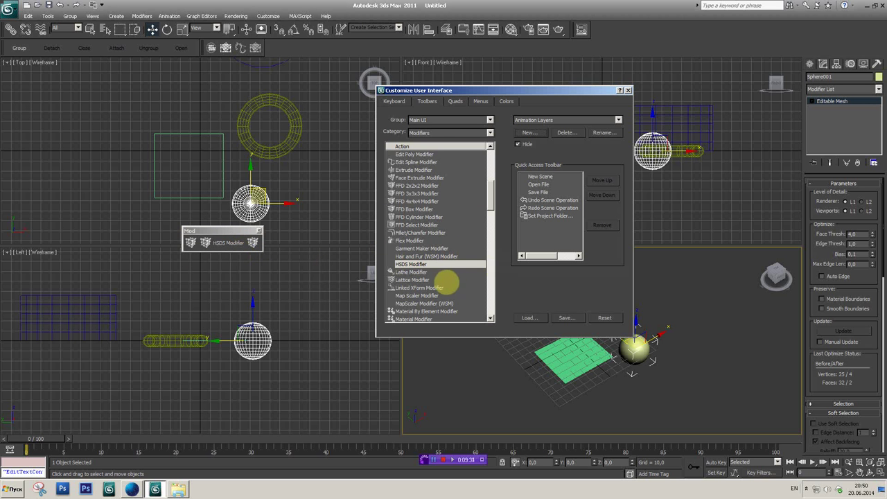
# Step: Go through the Mirror, Normal and Optimize actions down to ProOptimizer for the Mod toolbar
pyautogui.scroll(-1, 446, 281)
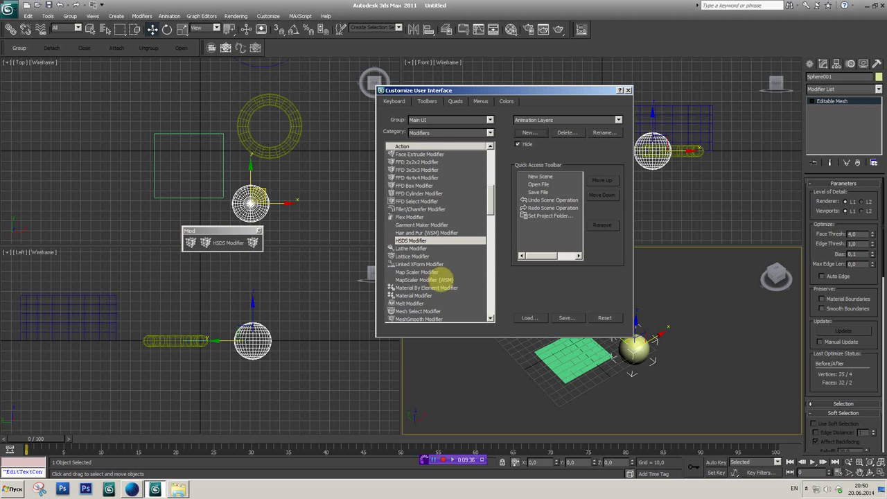
pyautogui.scroll(-1, 440, 276)
pyautogui.scroll(-1, 440, 277)
pyautogui.scroll(-1, 441, 281)
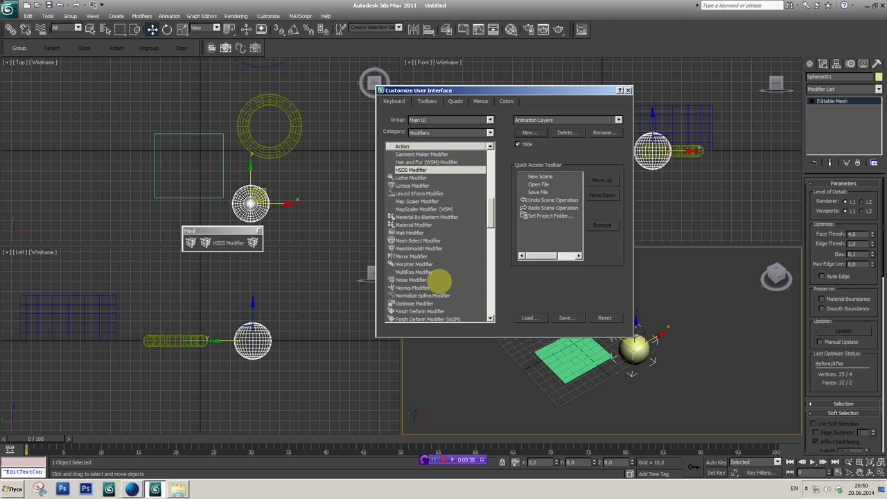
pyautogui.click(414, 256)
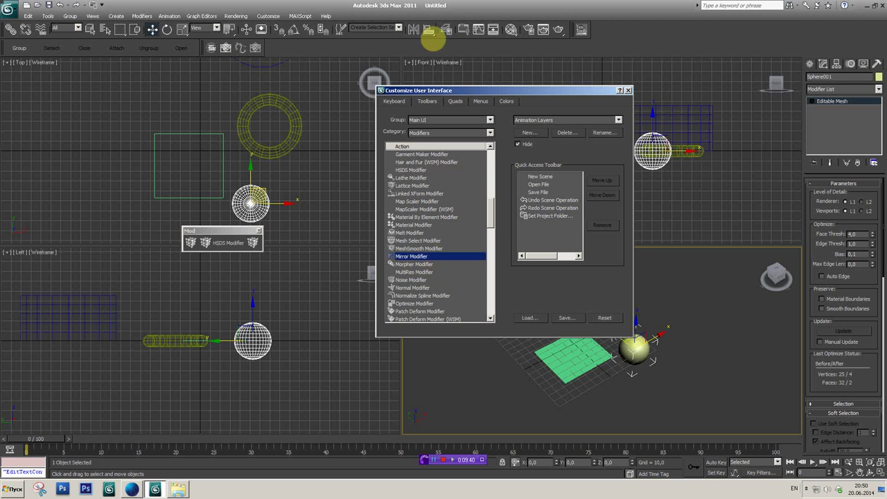
pyautogui.scroll(-1, 418, 282)
pyautogui.click(416, 265)
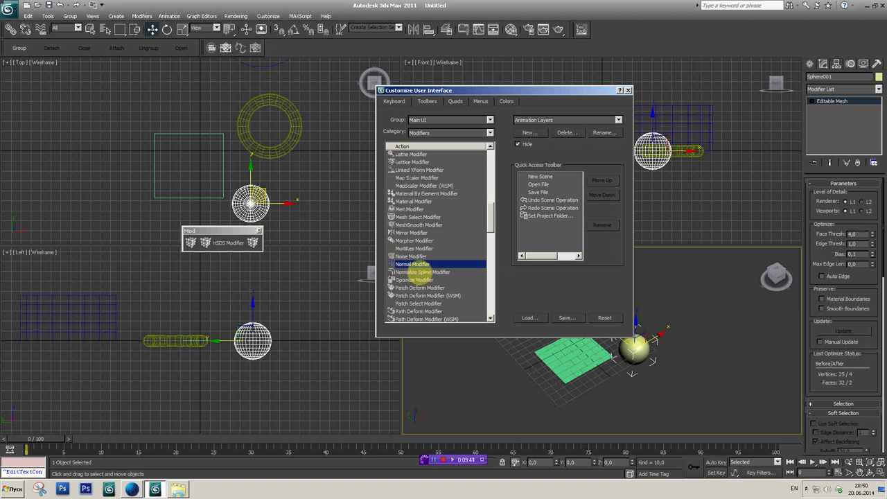
pyautogui.scroll(-1, 423, 272)
pyautogui.click(414, 256)
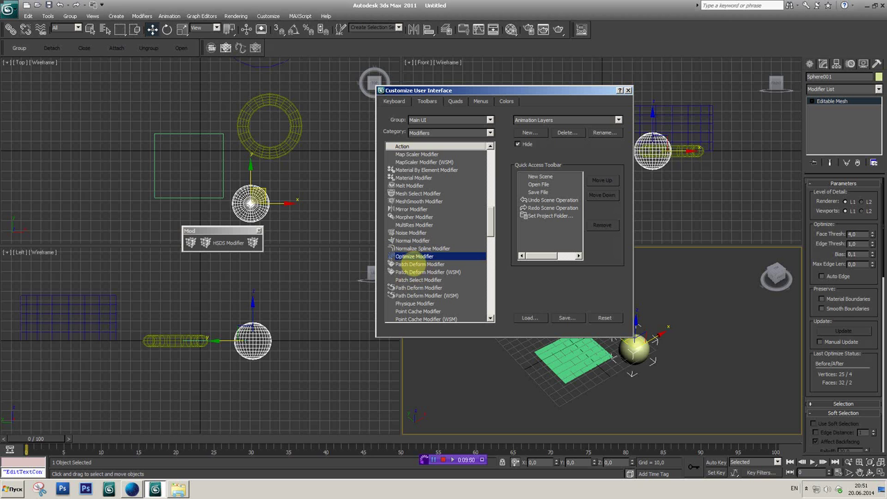
pyautogui.scroll(-1, 419, 265)
pyautogui.scroll(-1, 420, 250)
pyautogui.scroll(-1, 424, 274)
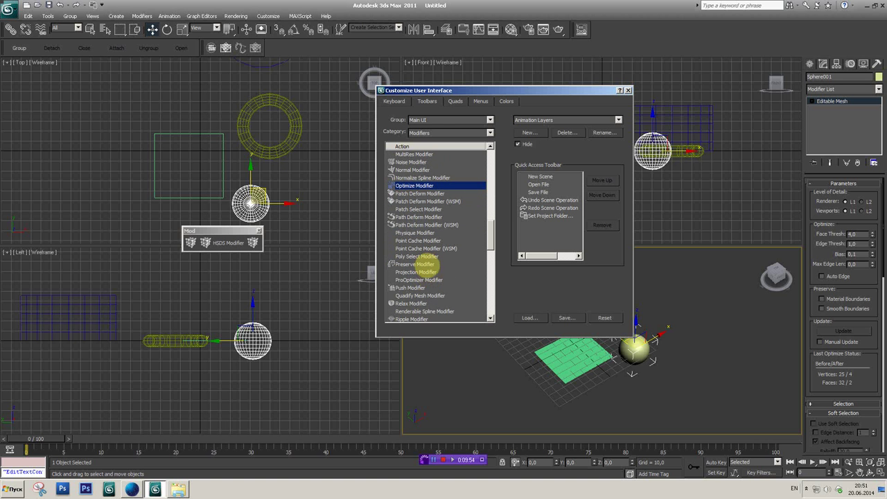
pyautogui.scroll(1, 420, 278)
pyautogui.scroll(-2, 422, 281)
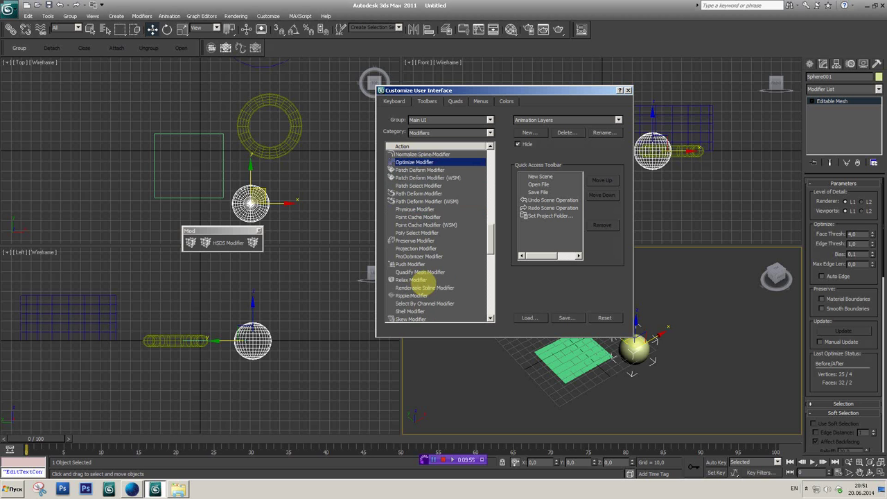
pyautogui.click(409, 256)
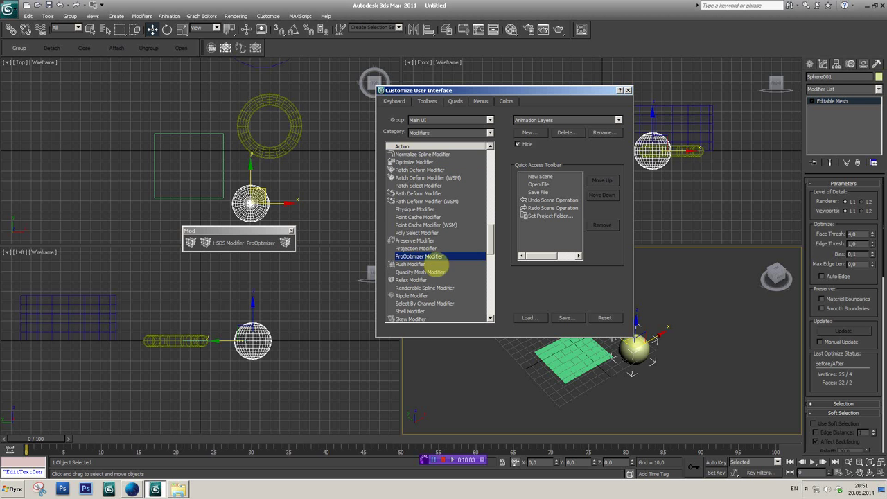
# Step: Add Slice and Smooth modifier buttons to the Mod toolbar
pyautogui.scroll(-1, 419, 271)
pyautogui.scroll(-1, 422, 278)
pyautogui.scroll(-1, 423, 277)
pyautogui.scroll(-1, 420, 263)
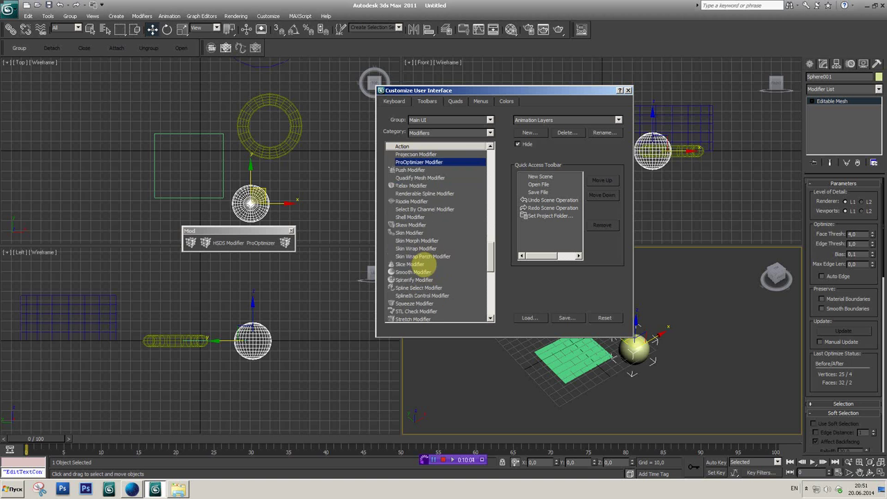
pyautogui.scroll(-1, 413, 269)
pyautogui.scroll(1, 412, 267)
pyautogui.scroll(1, 414, 256)
pyautogui.scroll(-1, 416, 242)
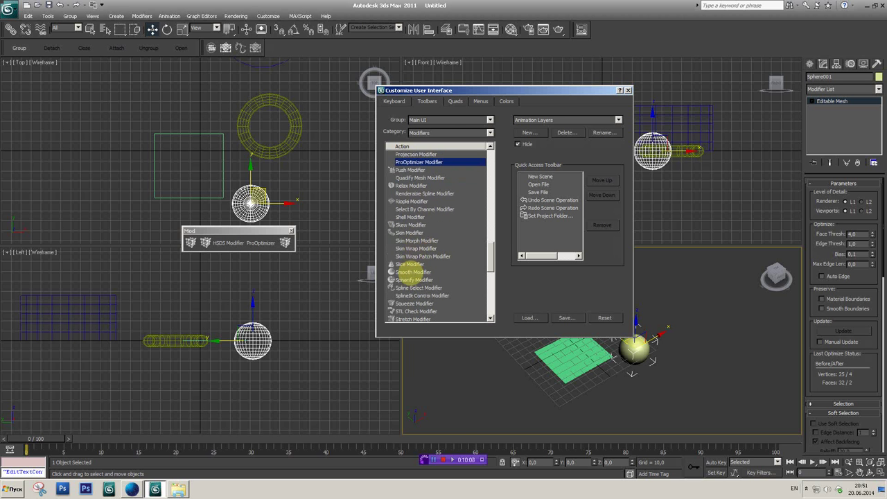
pyautogui.moveTo(410, 266); pyautogui.dragTo(305, 256)
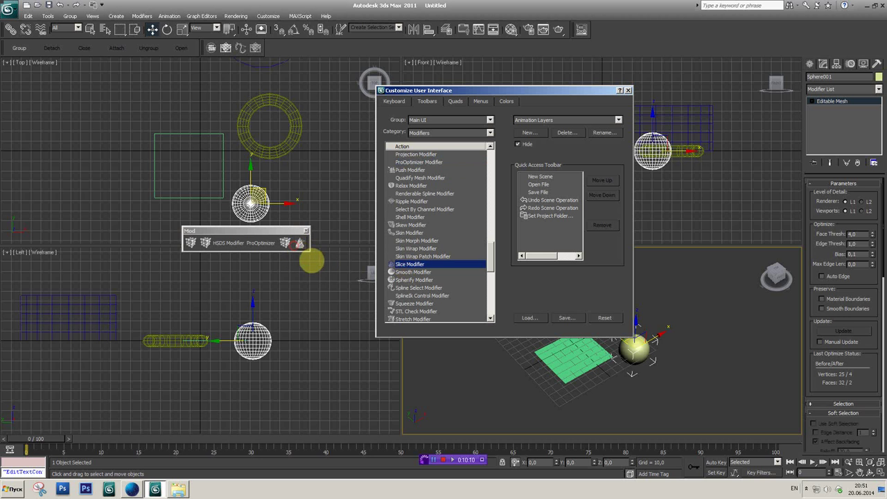
pyautogui.moveTo(413, 272); pyautogui.dragTo(311, 253)
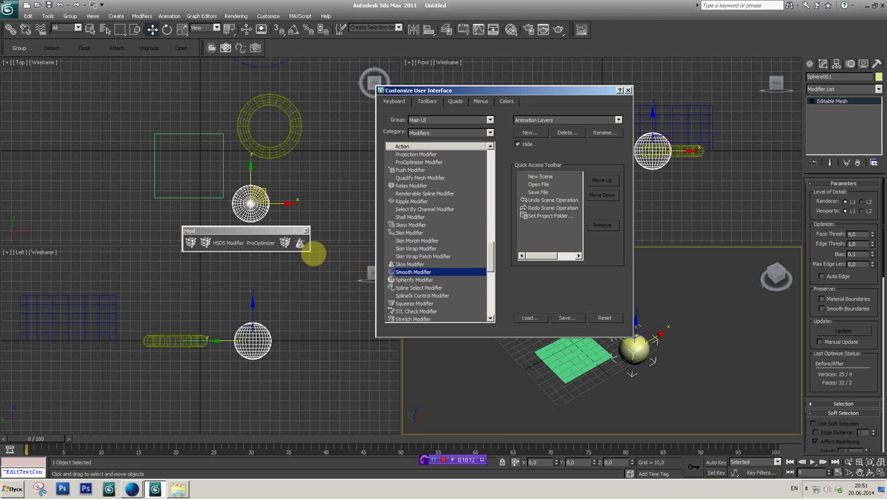
# Step: Find the Physique modifier action and add a Physique button to the Mod toolbar
pyautogui.scroll(-1, 415, 285)
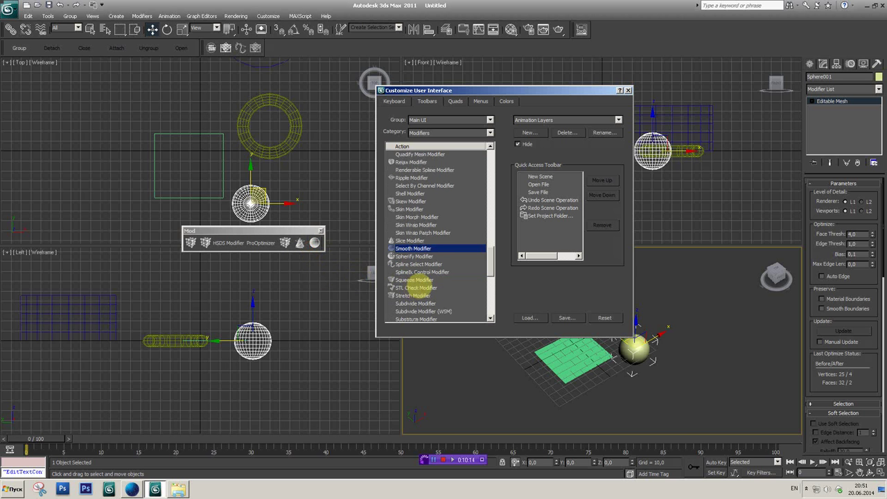
pyautogui.scroll(-1, 414, 284)
pyautogui.scroll(-1, 414, 284)
pyautogui.scroll(-1, 414, 284)
pyautogui.scroll(-1, 415, 284)
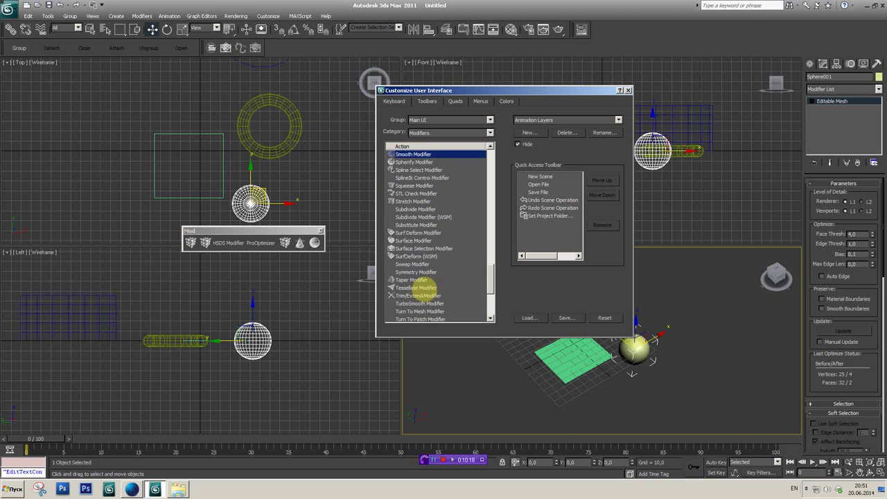
pyautogui.scroll(-1, 423, 283)
pyautogui.scroll(-1, 423, 282)
pyautogui.scroll(-1, 422, 283)
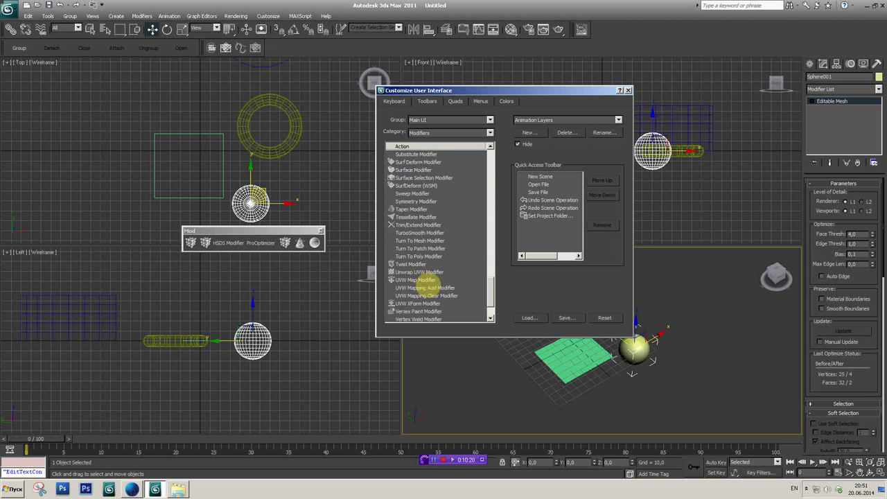
pyautogui.scroll(-1, 414, 282)
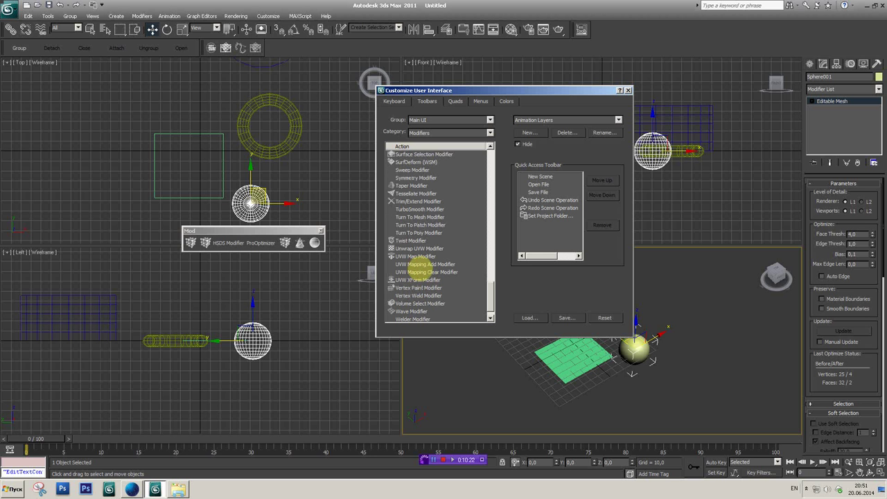
pyautogui.scroll(-1, 419, 264)
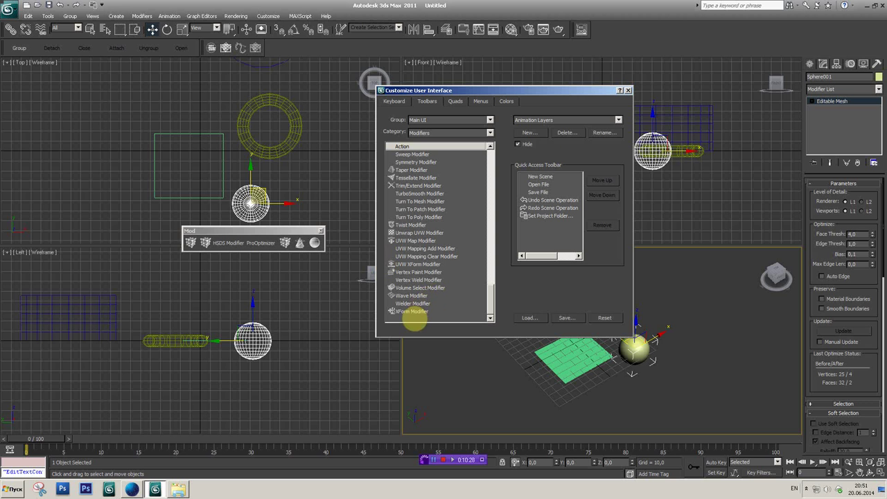
pyautogui.scroll(1, 415, 303)
pyautogui.scroll(2, 415, 283)
pyautogui.scroll(1, 419, 263)
pyautogui.scroll(1, 416, 238)
pyautogui.scroll(2, 416, 239)
pyautogui.scroll(2, 421, 233)
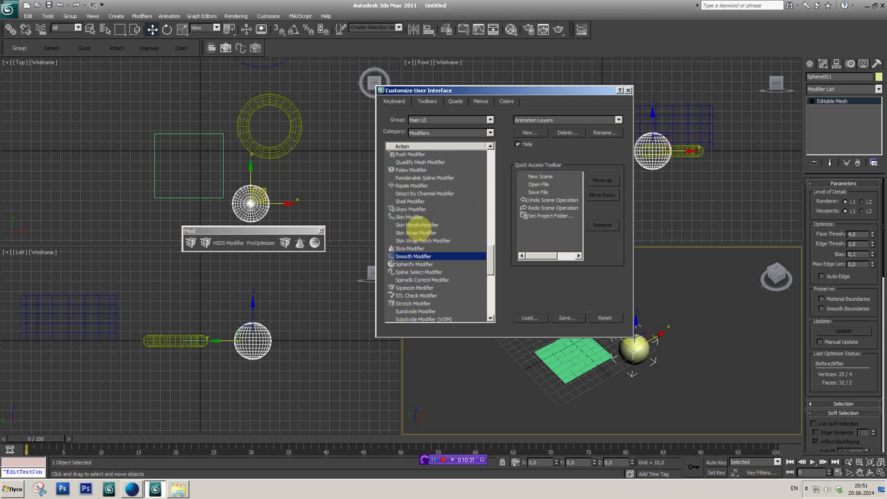
pyautogui.scroll(1, 419, 230)
pyautogui.scroll(-2, 421, 263)
pyautogui.scroll(-2, 422, 284)
pyautogui.scroll(2, 424, 288)
pyautogui.scroll(1, 423, 270)
pyautogui.scroll(1, 419, 246)
pyautogui.scroll(2, 412, 218)
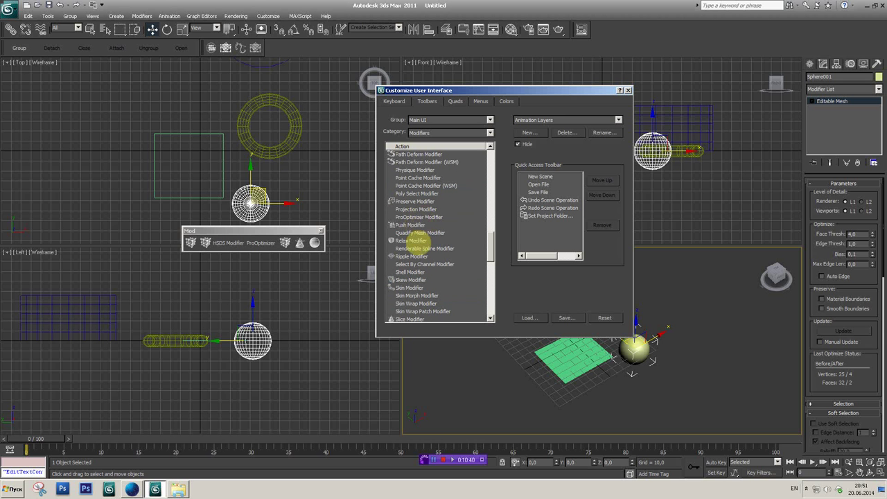
pyautogui.scroll(1, 419, 248)
pyautogui.scroll(1, 419, 247)
pyautogui.scroll(2, 419, 232)
pyautogui.scroll(-1, 419, 232)
pyautogui.scroll(-1, 419, 232)
pyautogui.click(416, 217)
pyautogui.moveTo(328, 251); pyautogui.dragTo(329, 244)
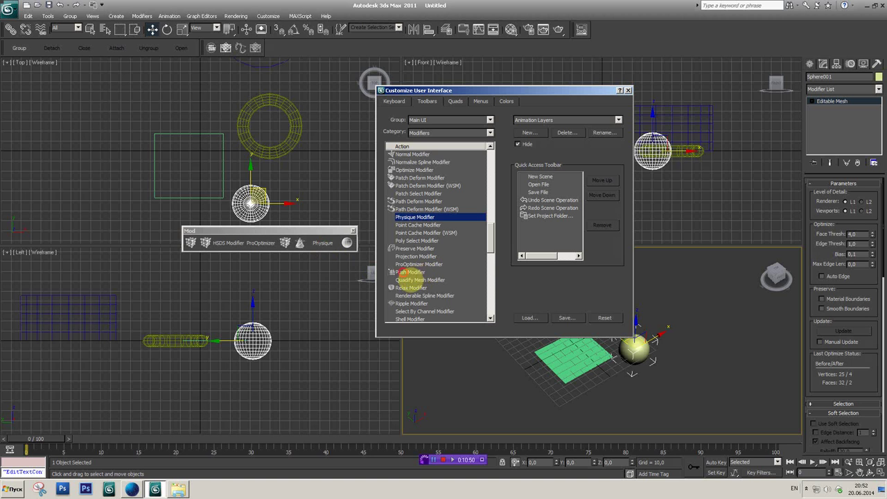
# Step: Add a Push modifier button to the Mod toolbar
pyautogui.click(410, 272)
pyautogui.moveTo(410, 273)
pyautogui.mouseDown()
pyautogui.moveTo(355, 247)
pyautogui.moveTo(299, 238)
pyautogui.mouseUp()
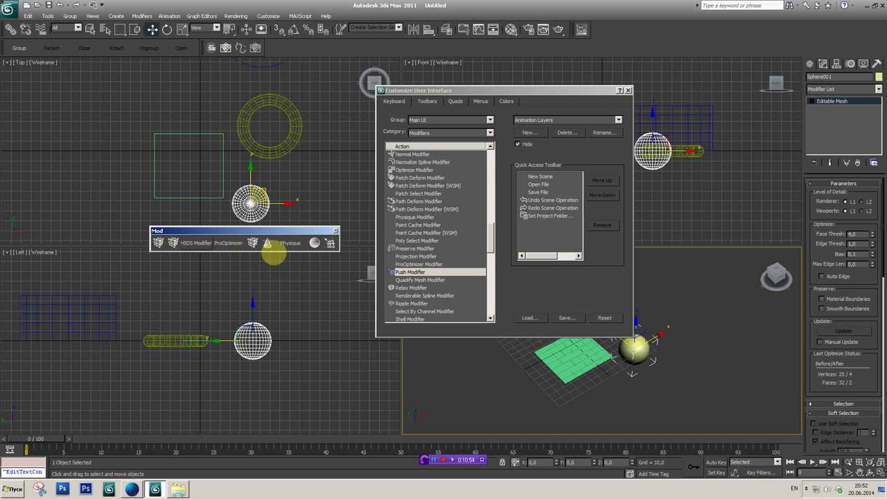
pyautogui.scroll(-1, 422, 305)
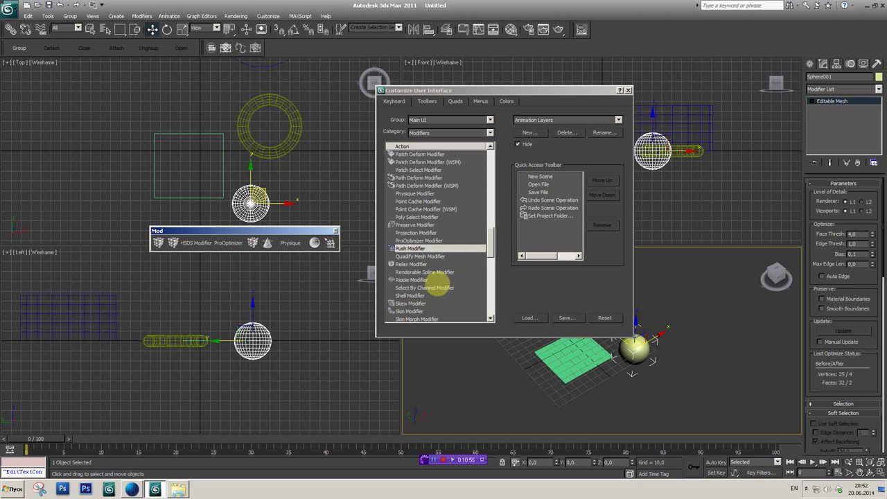
pyautogui.scroll(-1, 435, 282)
pyautogui.scroll(1, 435, 281)
pyautogui.scroll(-1, 431, 279)
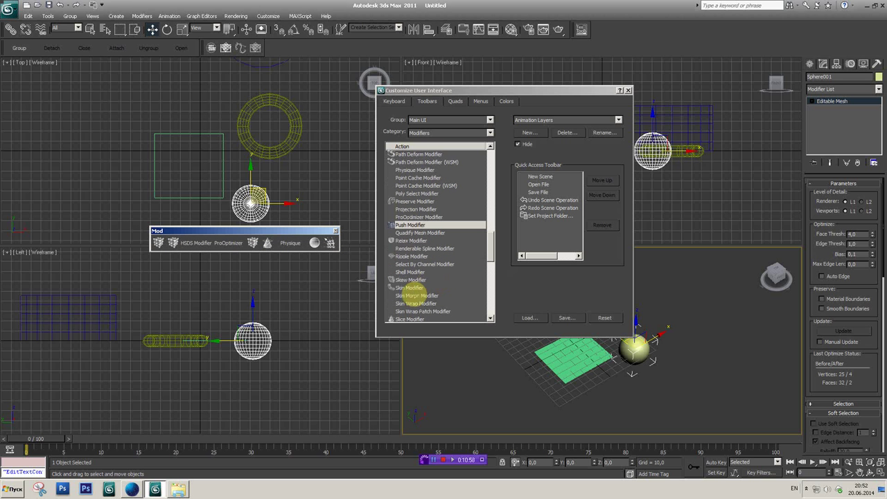
# Step: Dock the Mod toolbar in the top toolbar row beside Group and close Customize User Interface
pyautogui.moveTo(297, 239)
pyautogui.mouseDown()
pyautogui.moveTo(381, 54)
pyautogui.moveTo(202, 55)
pyautogui.mouseUp()
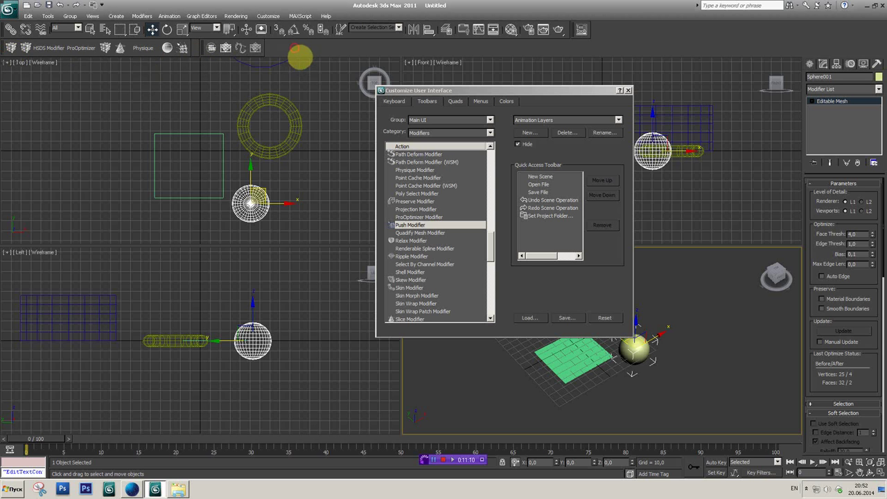
pyautogui.moveTo(10, 53); pyautogui.dragTo(277, 58)
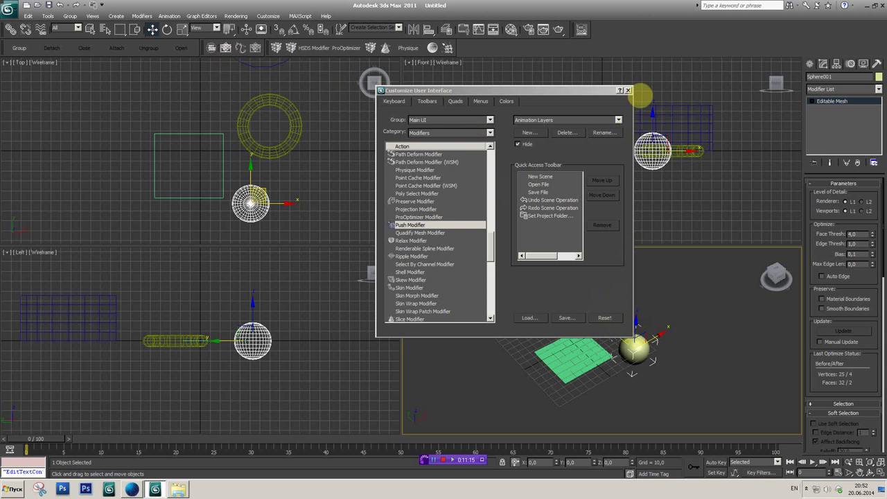
pyautogui.moveTo(570, 92)
pyautogui.mouseDown()
pyautogui.moveTo(498, 104)
pyautogui.moveTo(495, 111)
pyautogui.mouseUp()
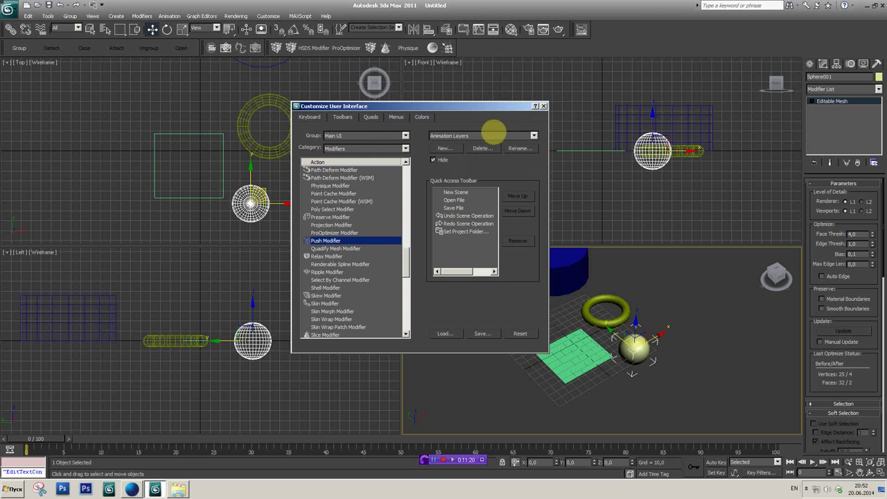
pyautogui.click(543, 106)
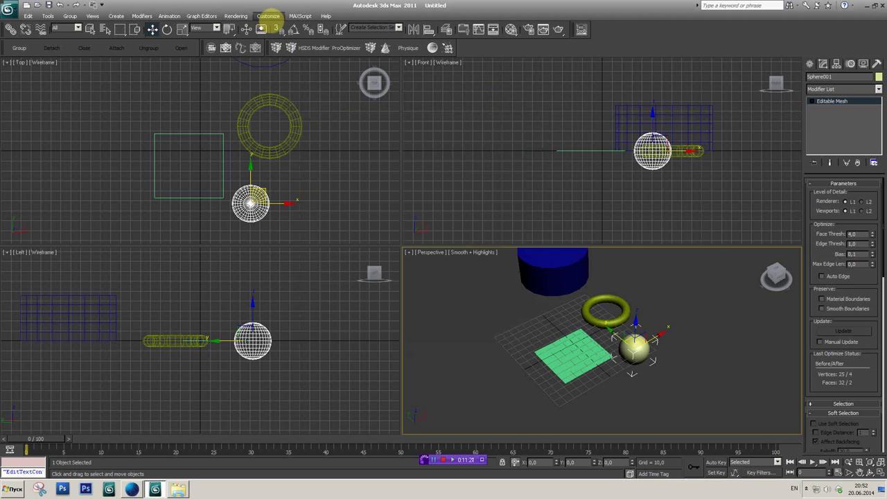
# Step: Save the interface as the MaxStartUI custom UI scheme, then return to the sphere's modifier stack
pyautogui.click(270, 15)
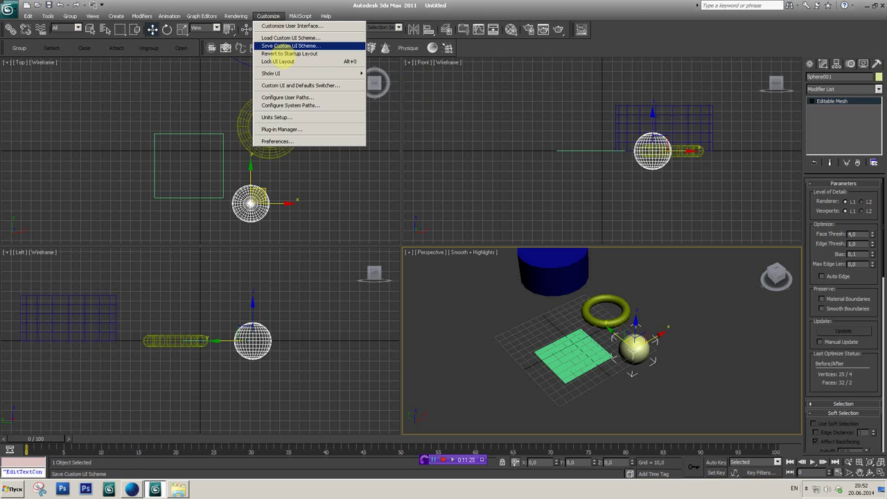
pyautogui.click(286, 46)
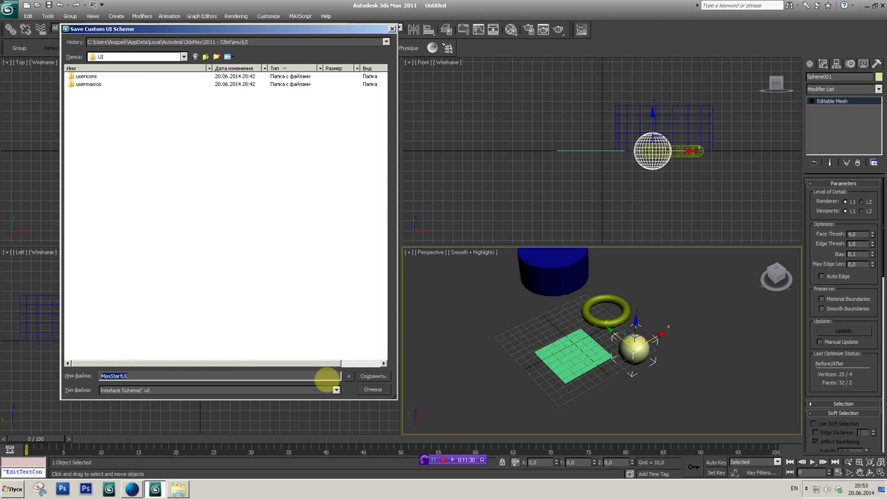
pyautogui.click(372, 378)
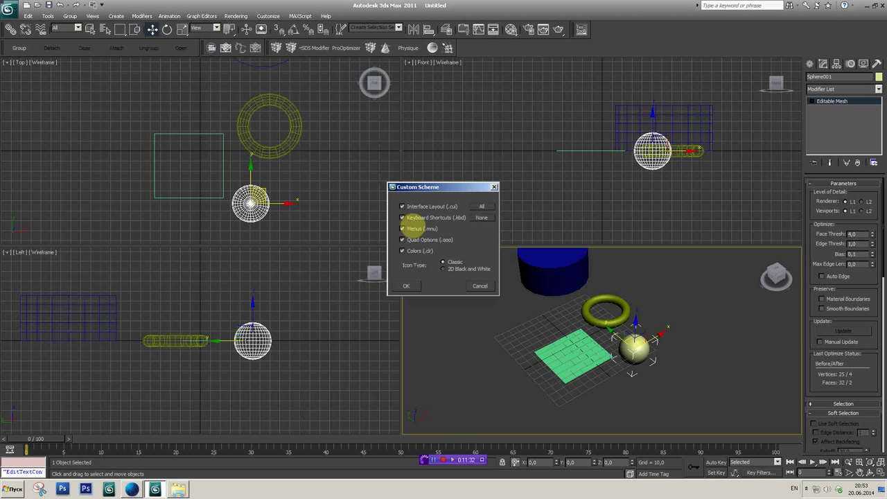
pyautogui.click(407, 286)
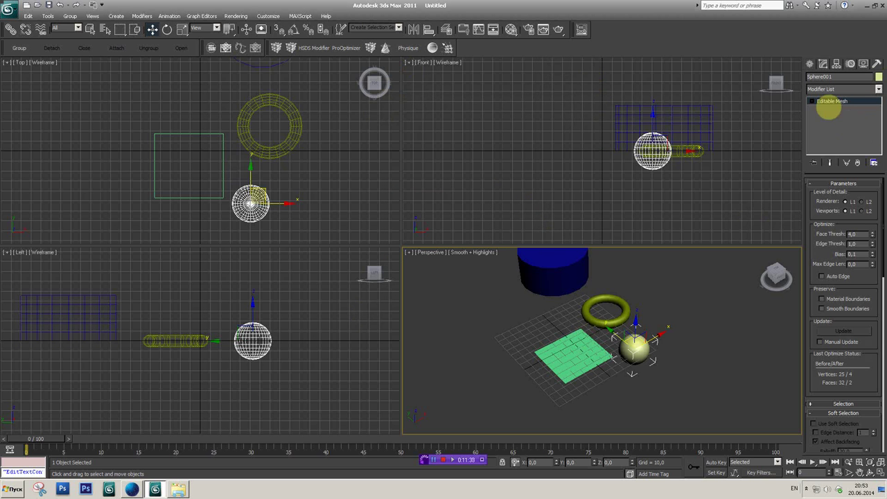
pyautogui.click(810, 64)
pyautogui.click(822, 64)
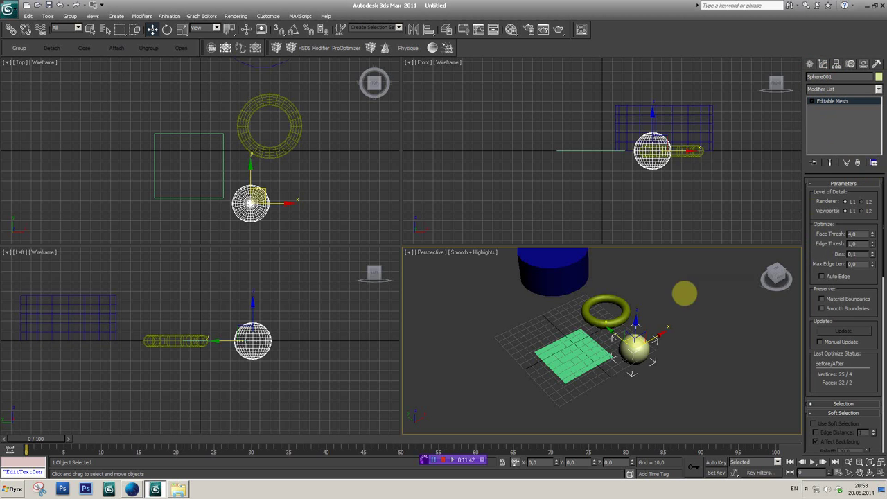
# Step: Open Configure Modifier Sets for the Cache Tools set and raise its button count
pyautogui.moveTo(805, 246); pyautogui.dragTo(730, 245)
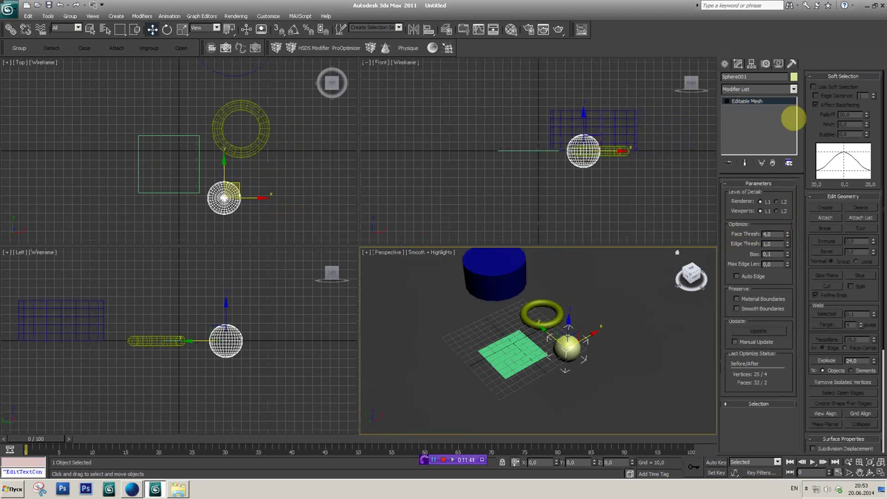
pyautogui.click(788, 163)
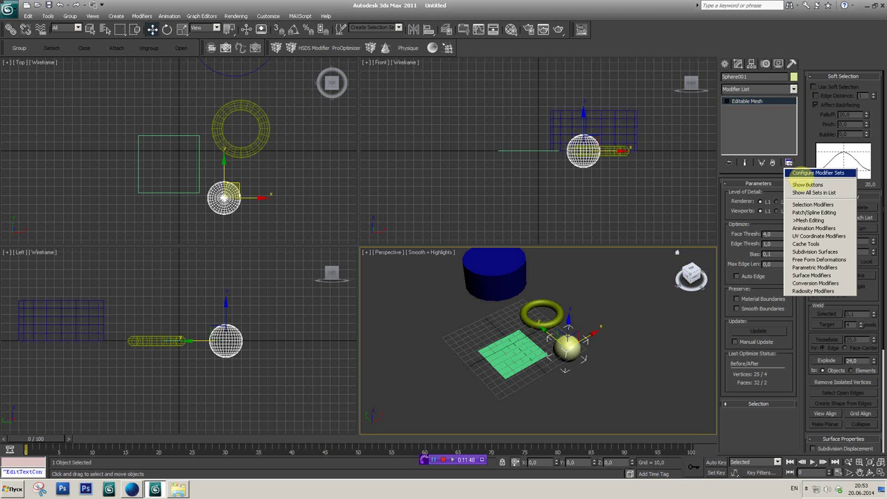
pyautogui.click(800, 173)
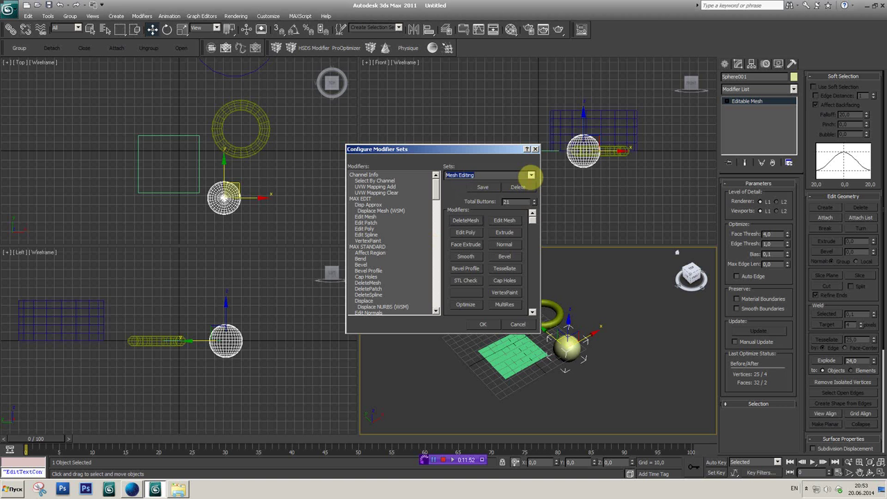
pyautogui.click(530, 174)
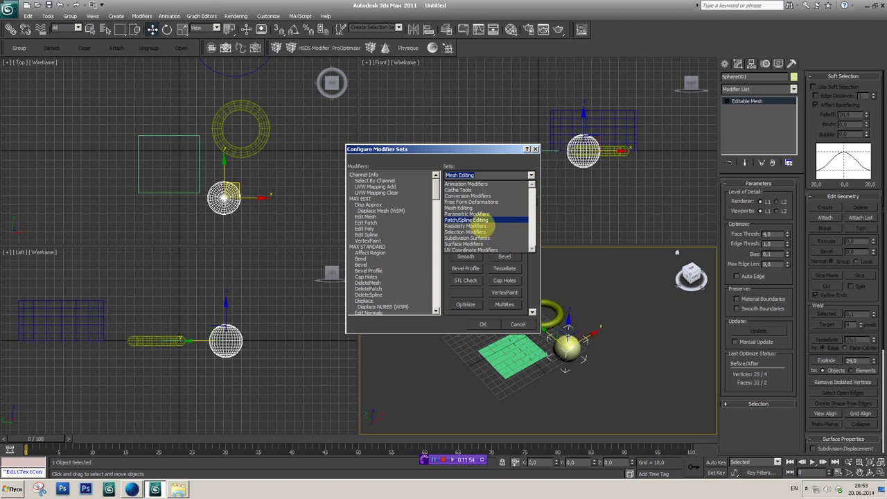
pyautogui.click(468, 190)
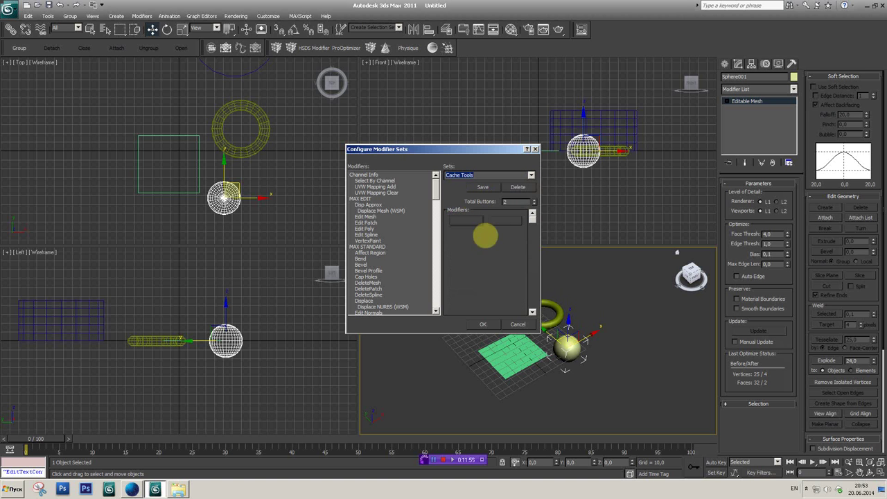
pyautogui.click(534, 199)
pyautogui.click(534, 199)
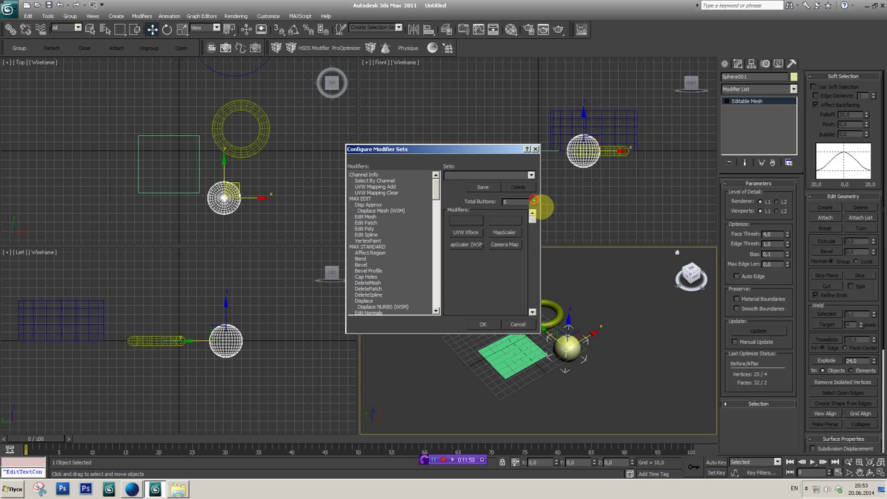
# Step: Remove the UVW Xform, MapScaler, Camera Map and Face Mapper buttons from the set
pyautogui.moveTo(467, 232); pyautogui.dragTo(356, 252)
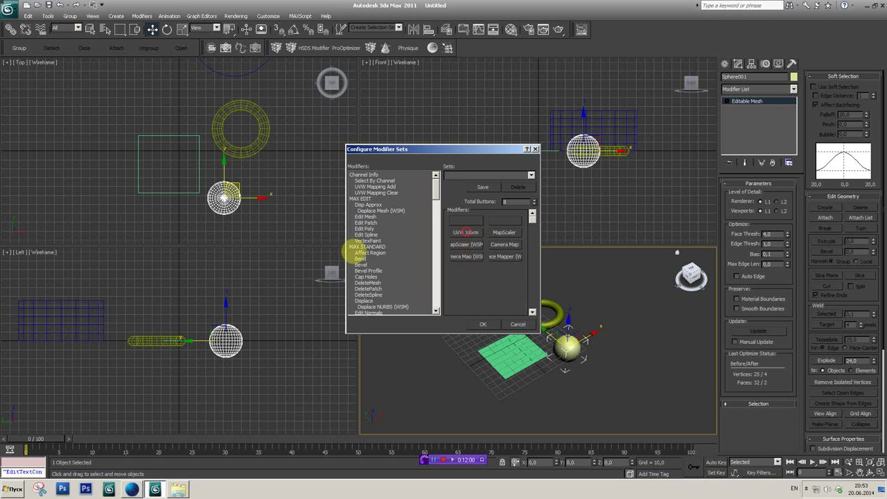
pyautogui.moveTo(459, 244); pyautogui.dragTo(407, 250)
pyautogui.moveTo(469, 257); pyautogui.dragTo(420, 261)
pyautogui.moveTo(514, 234); pyautogui.dragTo(379, 247)
pyautogui.moveTo(514, 260); pyautogui.dragTo(393, 252)
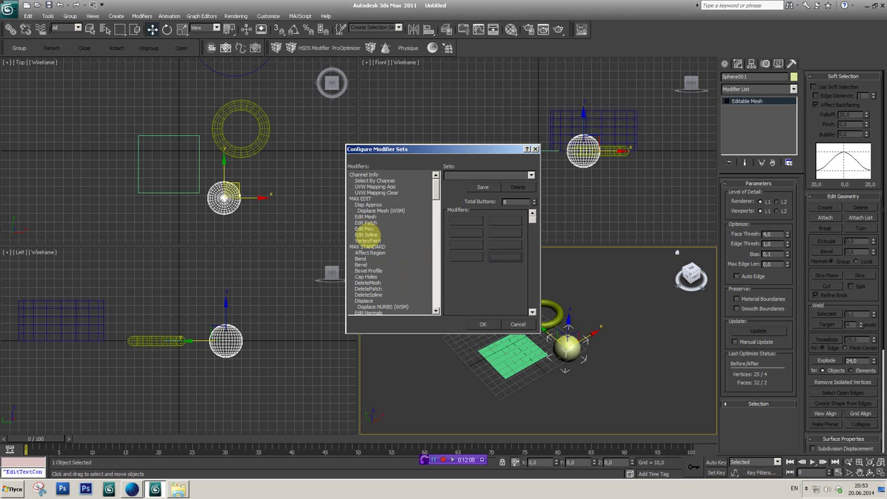
# Step: Add Edit Poly, Edit Mesh and Bevel buttons to the modifier set
pyautogui.moveTo(365, 229); pyautogui.dragTo(466, 230)
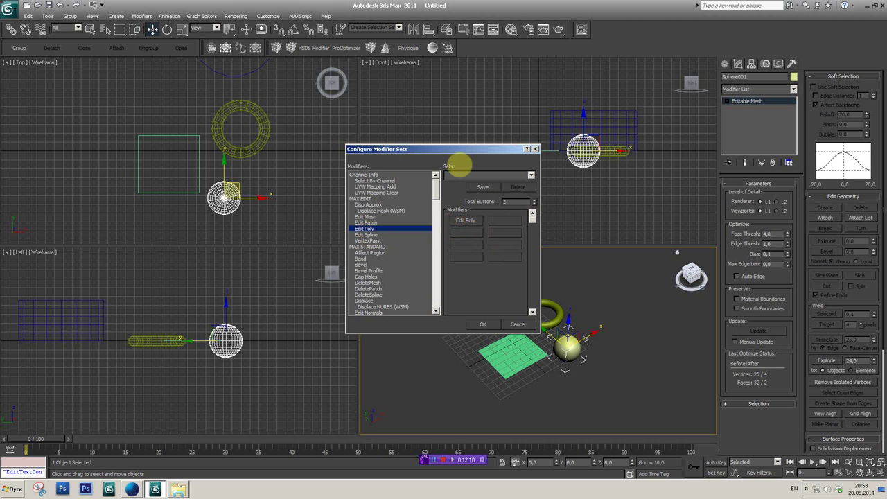
pyautogui.moveTo(366, 217); pyautogui.dragTo(506, 228)
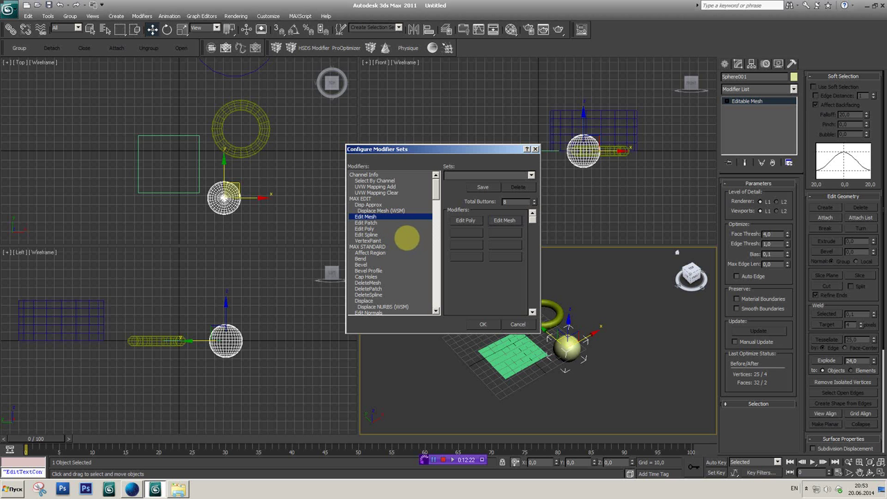
pyautogui.scroll(-1, 405, 239)
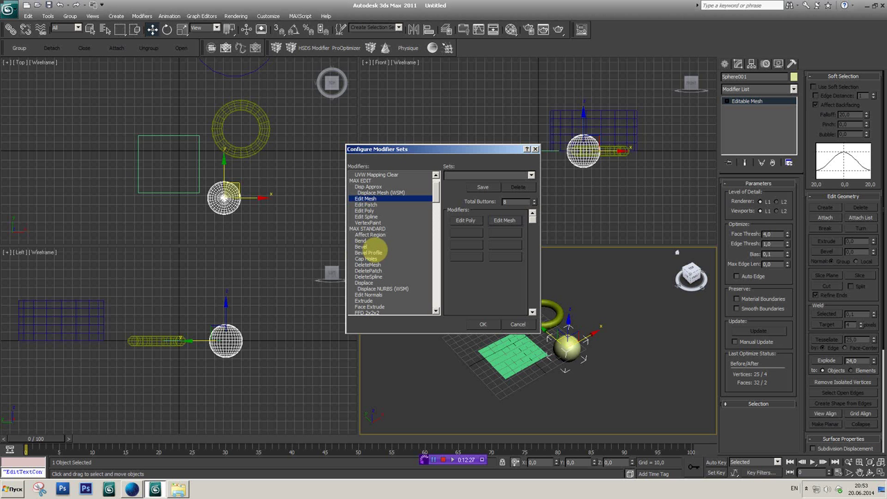
pyautogui.moveTo(364, 246); pyautogui.dragTo(466, 232)
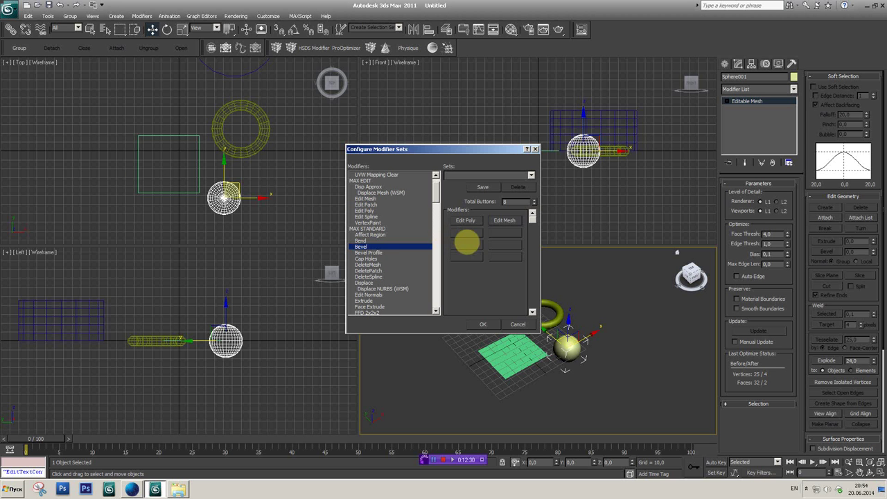
# Step: Add Extrude and Normalize Spl. buttons to the modifier set
pyautogui.scroll(-1, 398, 267)
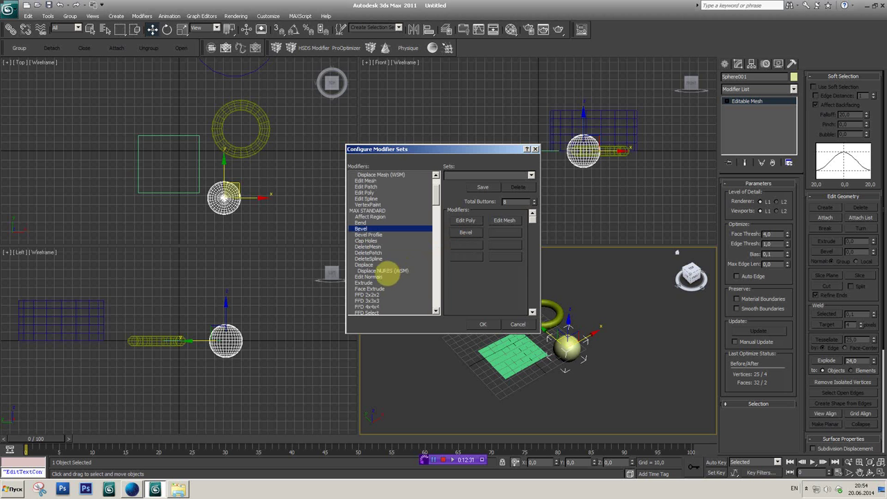
pyautogui.scroll(-1, 383, 270)
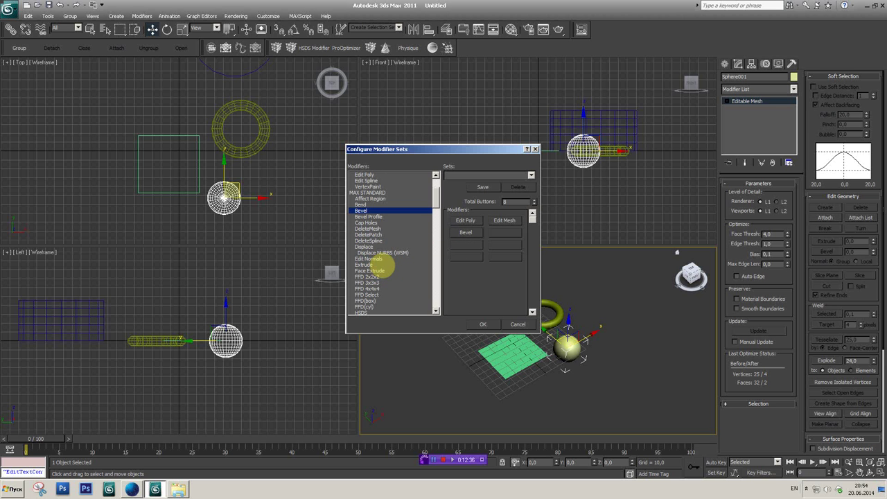
pyautogui.moveTo(365, 265); pyautogui.dragTo(471, 246)
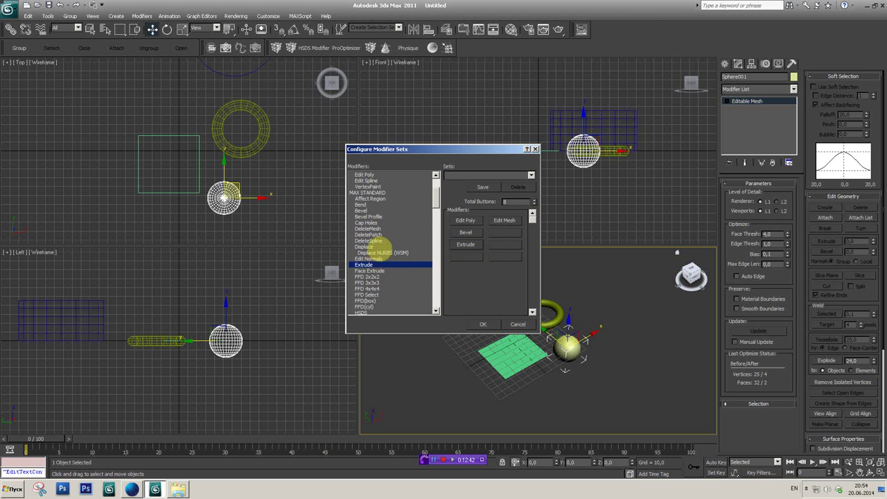
pyautogui.scroll(-1, 380, 246)
pyautogui.scroll(-1, 386, 262)
pyautogui.scroll(-1, 384, 271)
pyautogui.scroll(-1, 380, 288)
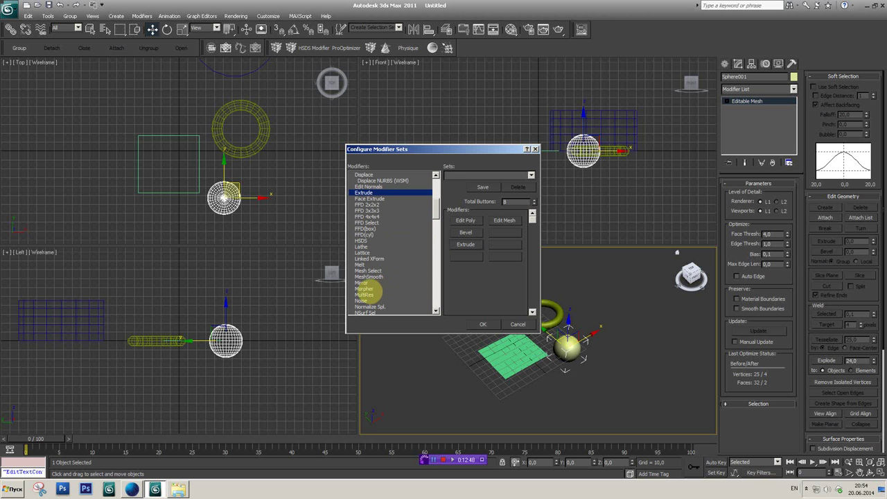
pyautogui.scroll(-1, 383, 295)
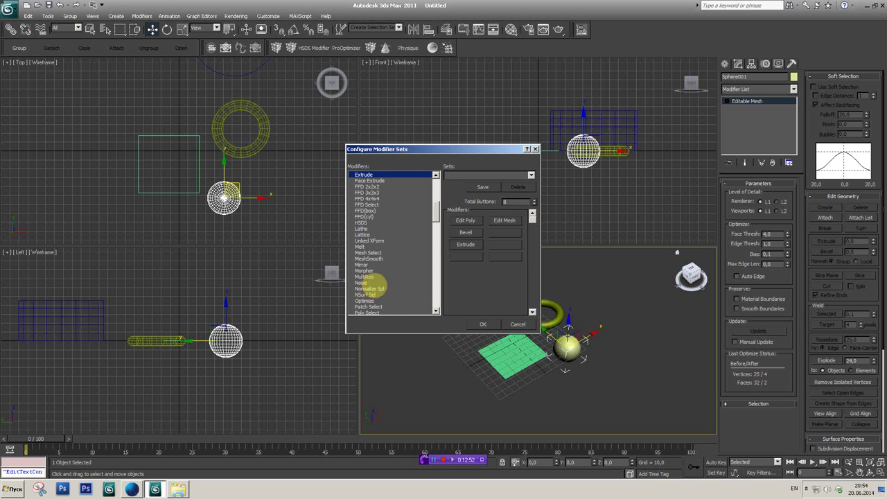
pyautogui.moveTo(371, 289); pyautogui.dragTo(465, 257)
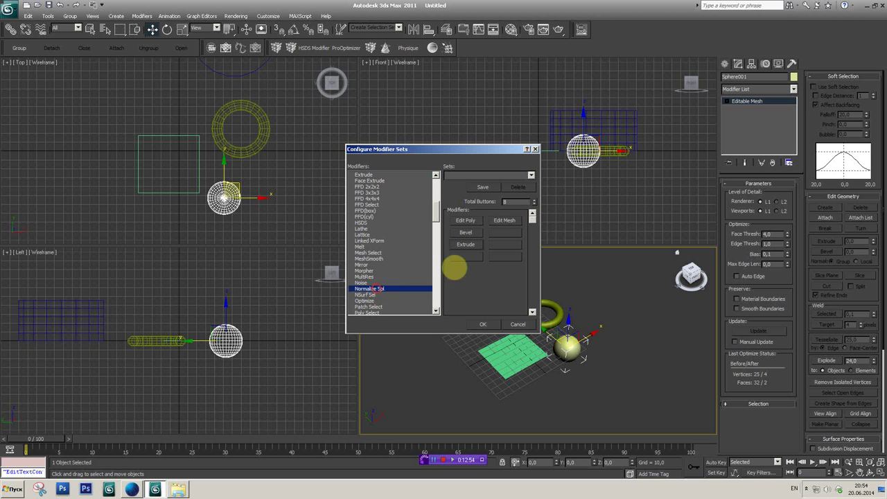
# Step: Add Shell and Symmetry buttons to the modifier set
pyautogui.scroll(-1, 393, 294)
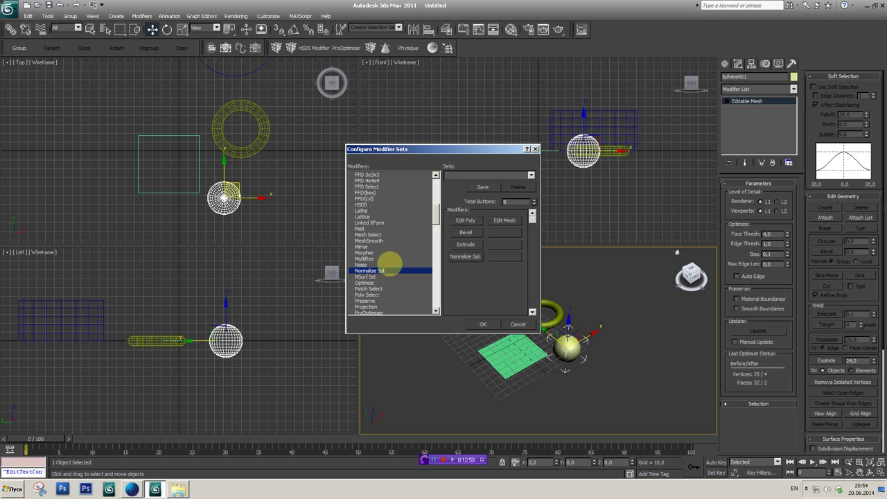
pyautogui.scroll(-1, 391, 279)
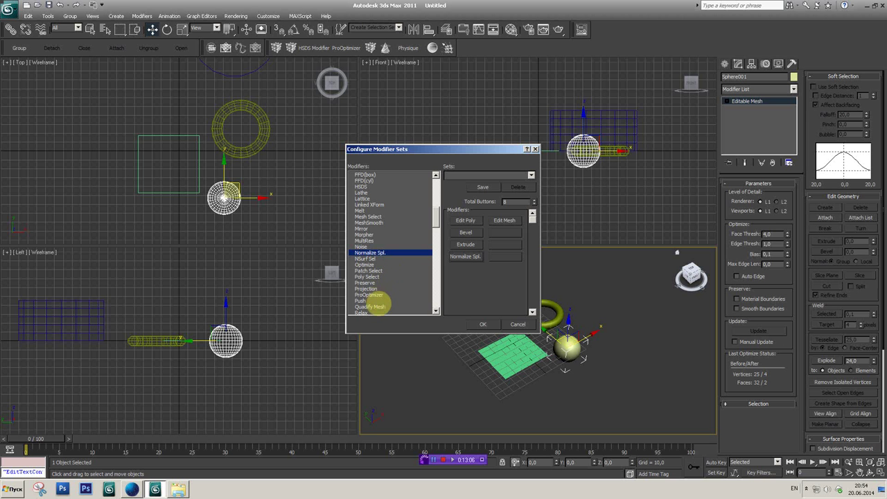
pyautogui.scroll(-1, 380, 302)
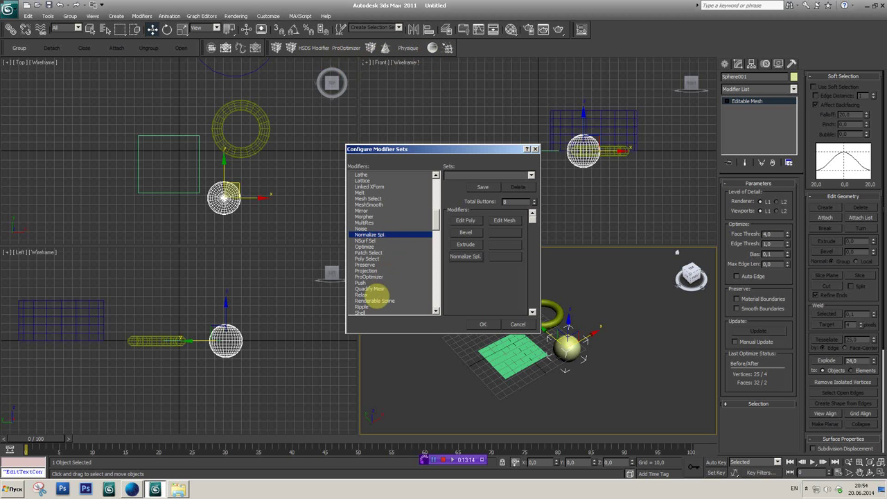
pyautogui.scroll(-2, 376, 294)
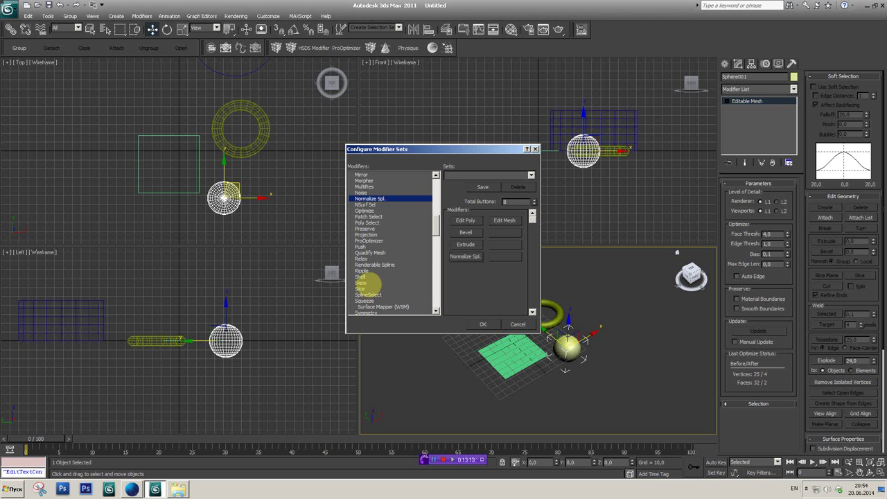
pyautogui.moveTo(361, 277); pyautogui.dragTo(506, 235)
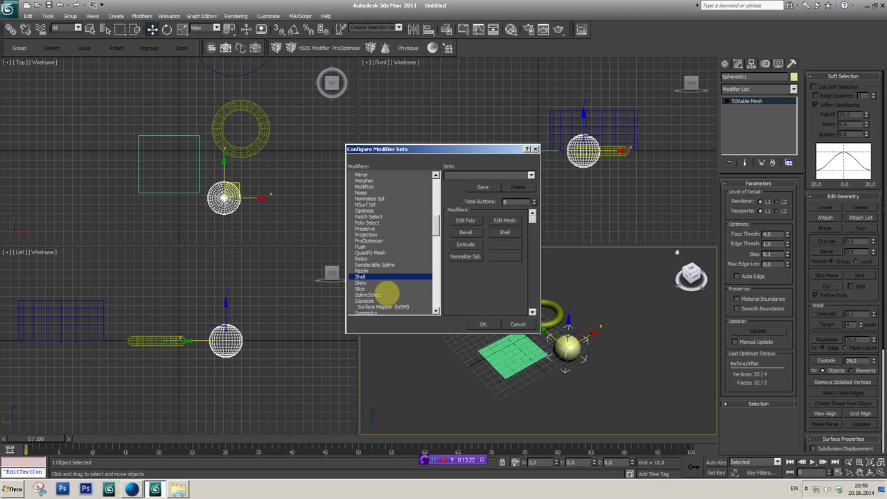
pyautogui.scroll(-1, 382, 279)
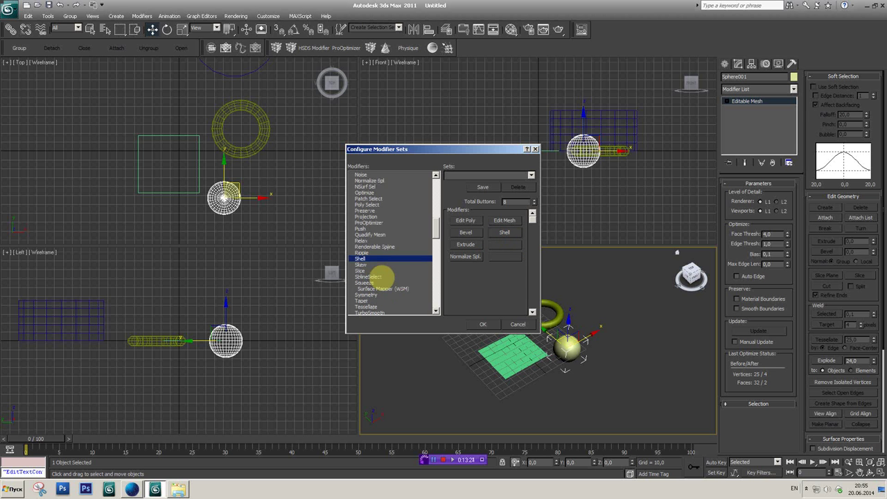
pyautogui.scroll(-1, 383, 277)
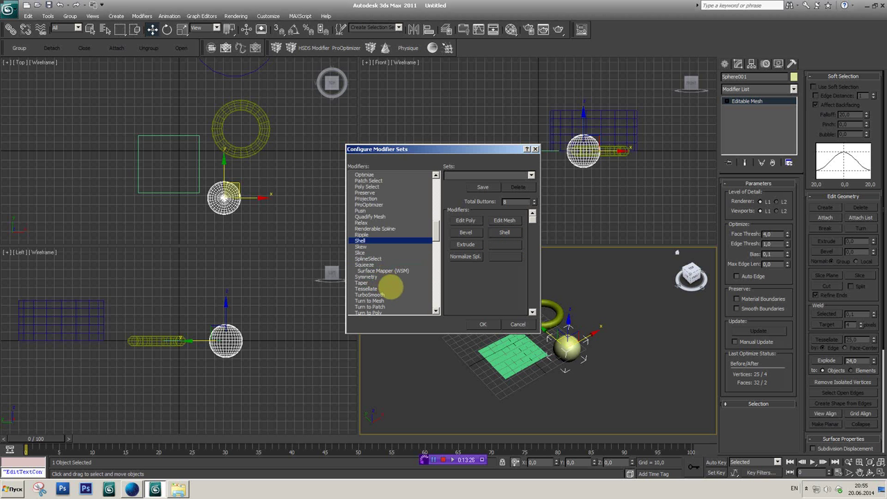
pyautogui.moveTo(367, 277); pyautogui.dragTo(506, 256)
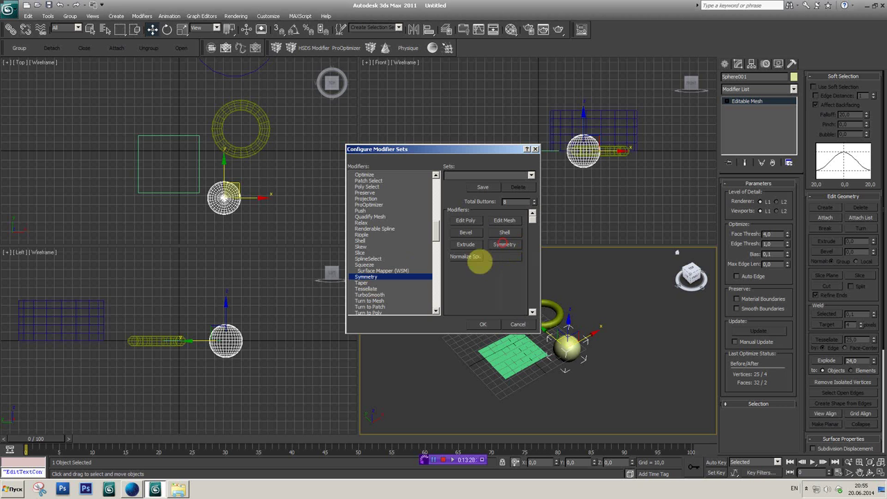
# Step: Scroll further down the Modifiers list to find Sweep
pyautogui.scroll(-1, 383, 289)
pyautogui.scroll(-1, 393, 277)
pyautogui.scroll(-1, 393, 264)
pyautogui.scroll(-1, 394, 265)
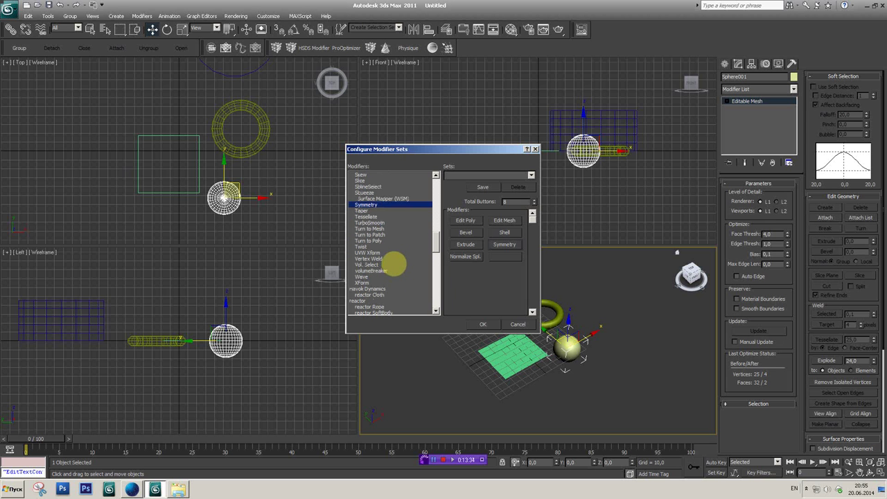
pyautogui.scroll(-1, 393, 264)
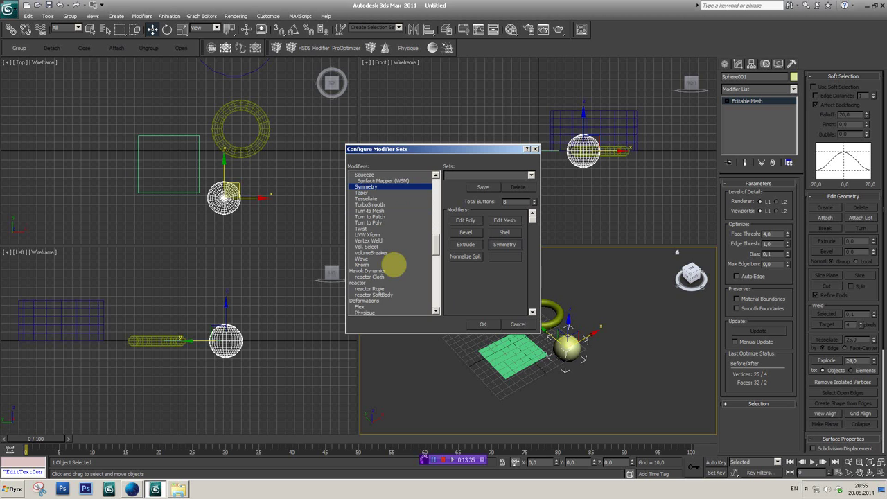
pyautogui.scroll(-1, 393, 274)
pyautogui.scroll(-1, 392, 276)
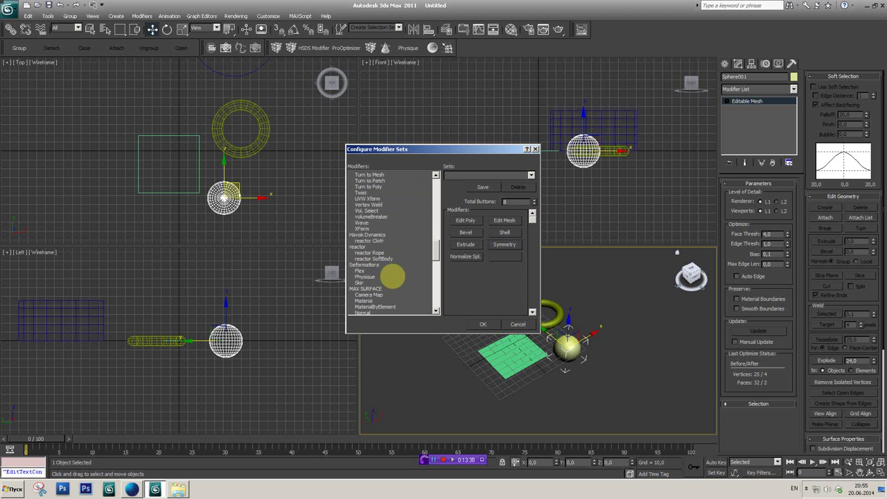
pyautogui.scroll(-1, 384, 264)
pyautogui.scroll(-2, 383, 273)
pyautogui.scroll(-1, 387, 279)
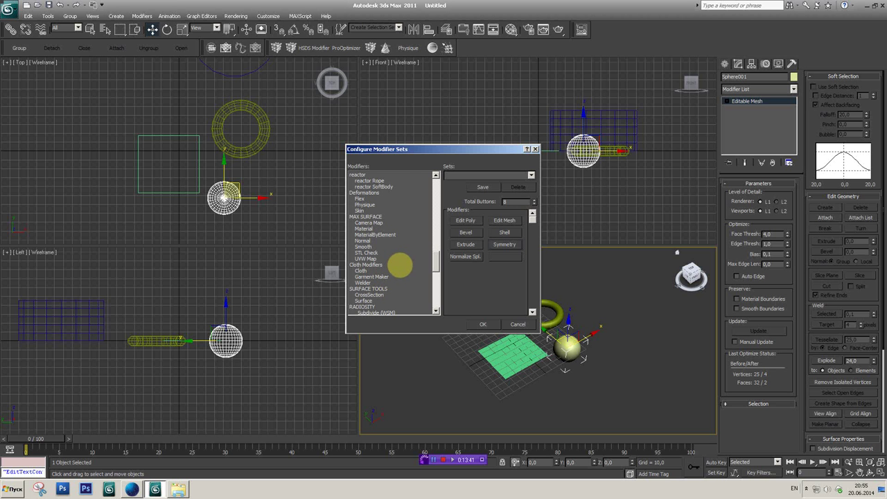
pyautogui.scroll(-1, 399, 272)
pyautogui.scroll(-1, 396, 277)
pyautogui.scroll(-1, 392, 283)
pyautogui.scroll(-1, 392, 284)
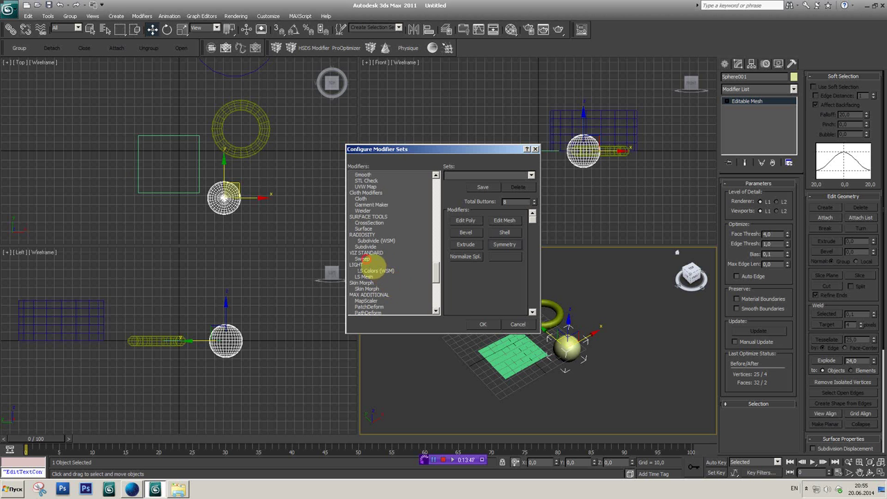
pyautogui.scroll(-1, 381, 283)
pyautogui.scroll(-1, 382, 282)
pyautogui.scroll(-1, 385, 277)
pyautogui.scroll(-1, 393, 273)
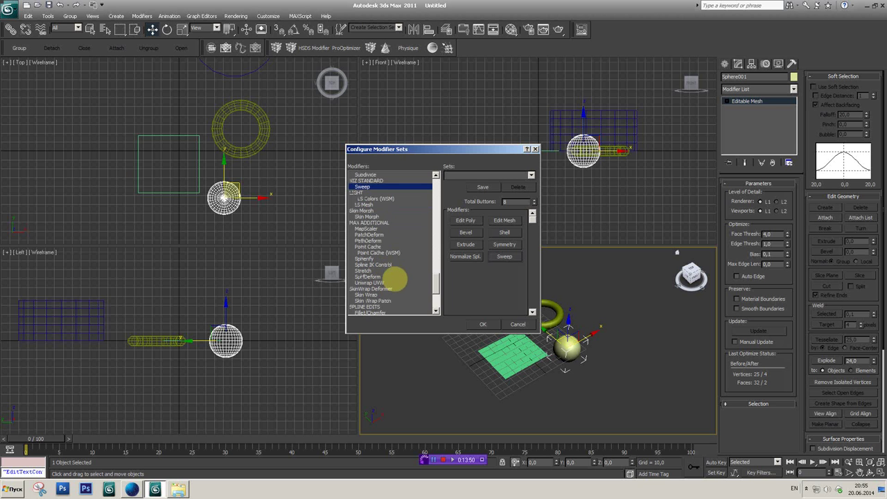
pyautogui.scroll(-1, 400, 276)
pyautogui.scroll(-2, 396, 277)
pyautogui.scroll(-2, 396, 277)
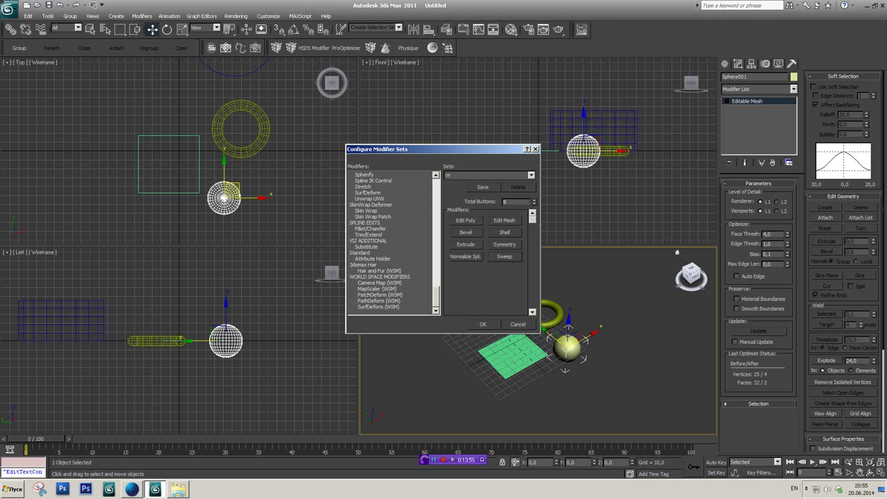
pyautogui.click(483, 188)
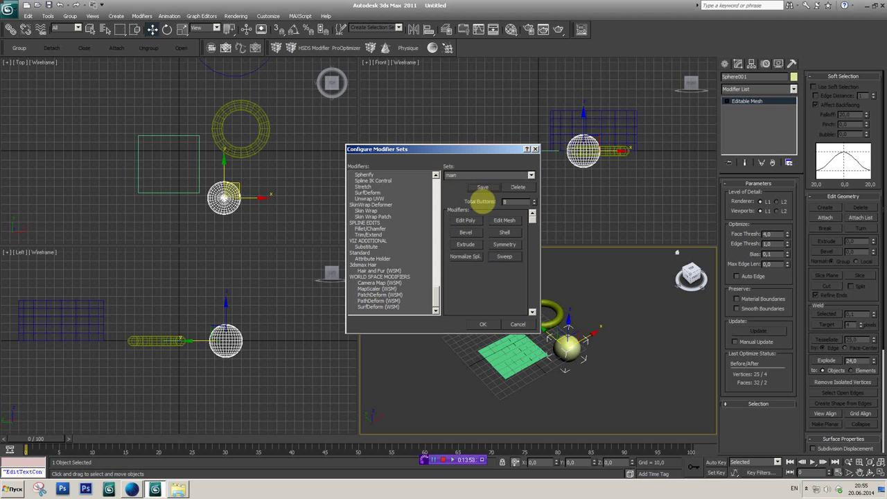
pyautogui.click(485, 324)
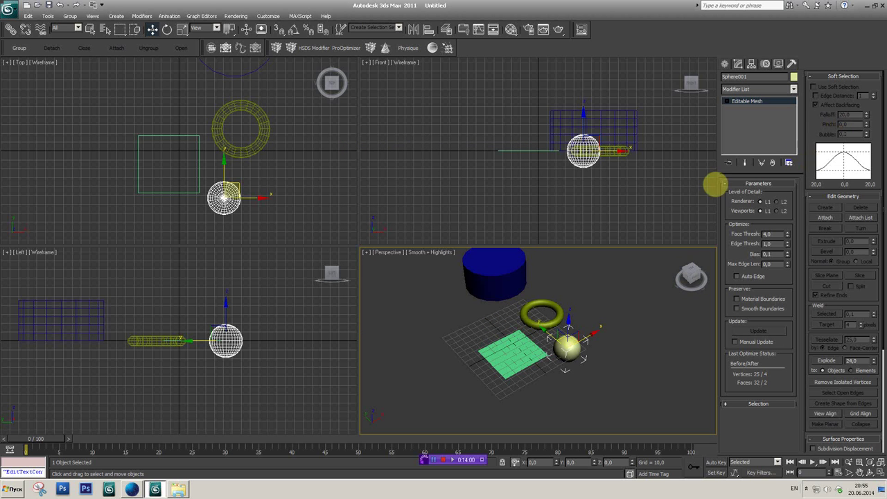
pyautogui.click(789, 163)
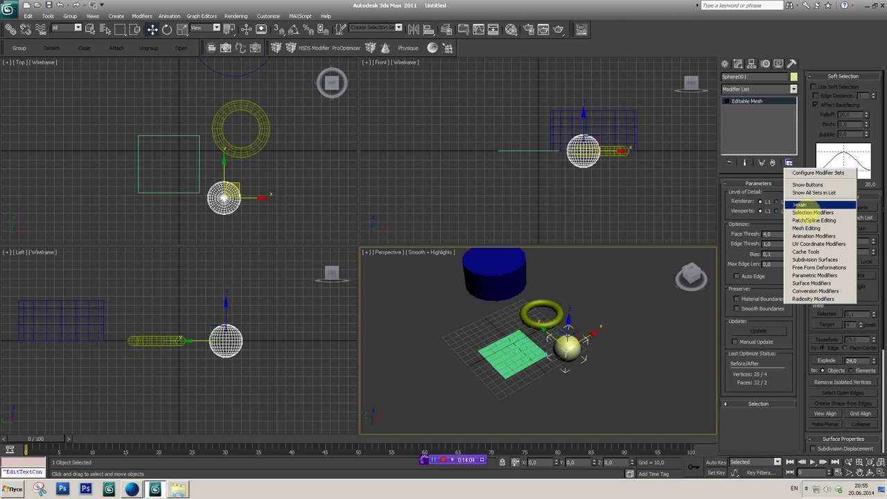
pyautogui.click(805, 185)
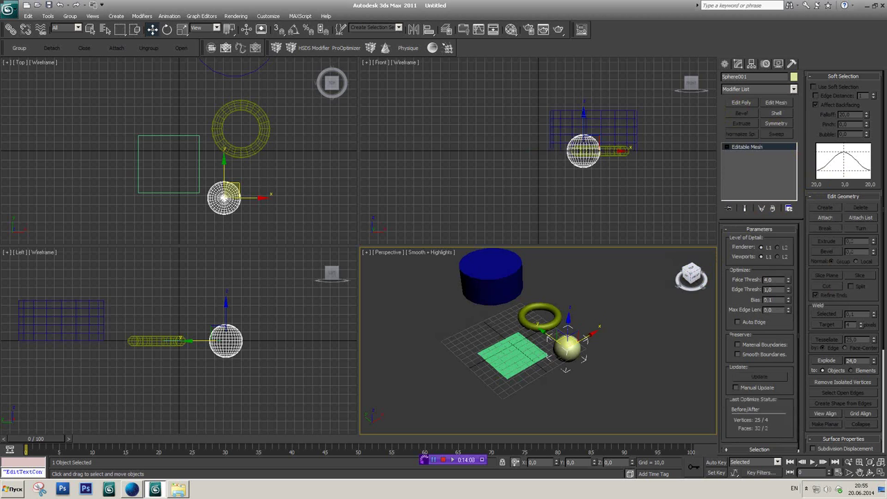
pyautogui.scroll(-2, 588, 300)
pyautogui.scroll(4, 588, 300)
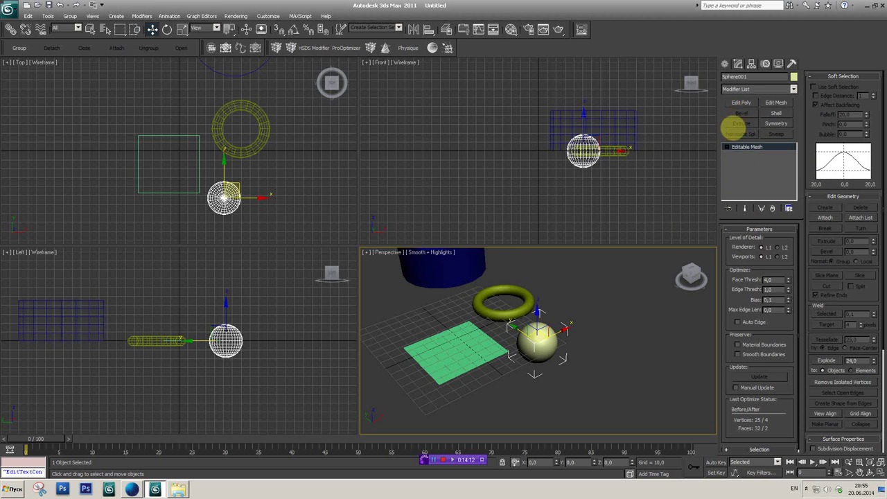
pyautogui.scroll(-2, 617, 264)
pyautogui.scroll(-2, 617, 251)
pyautogui.scroll(2, 651, 318)
pyautogui.scroll(2, 672, 298)
pyautogui.scroll(2, 616, 299)
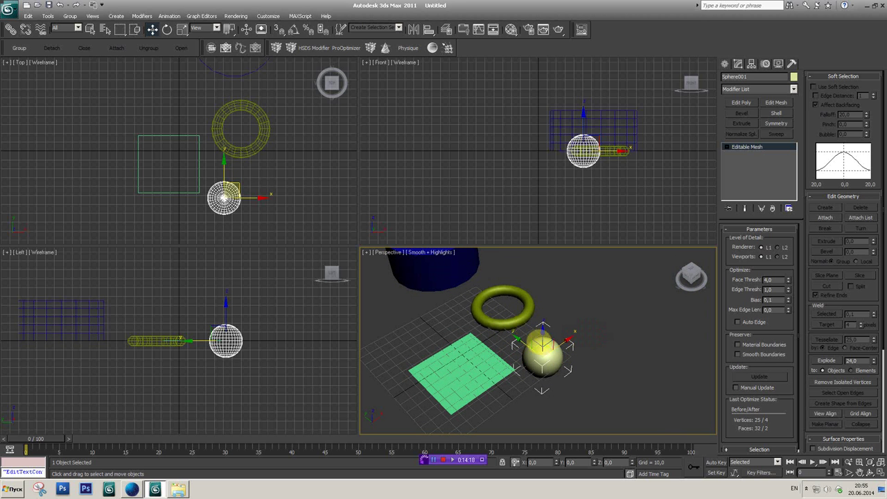
# Step: Convert the sphere and then the torus to Editable Poly
pyautogui.click(240, 48)
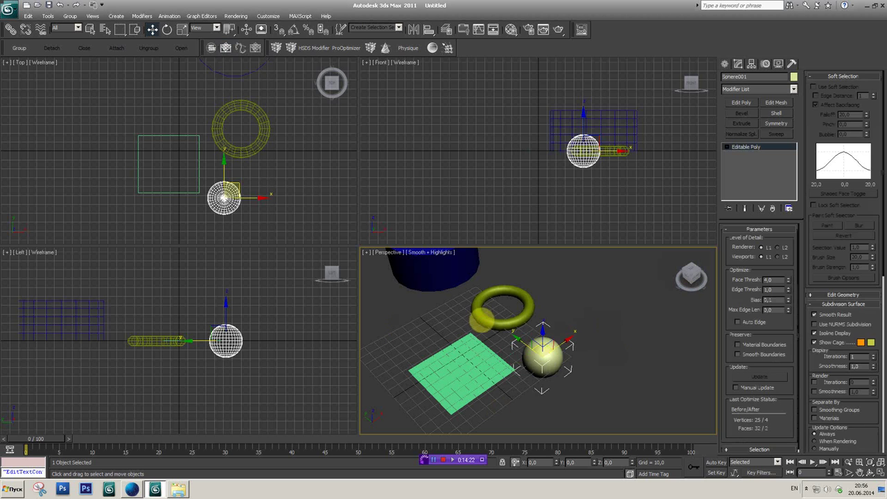
pyautogui.click(483, 317)
pyautogui.click(239, 49)
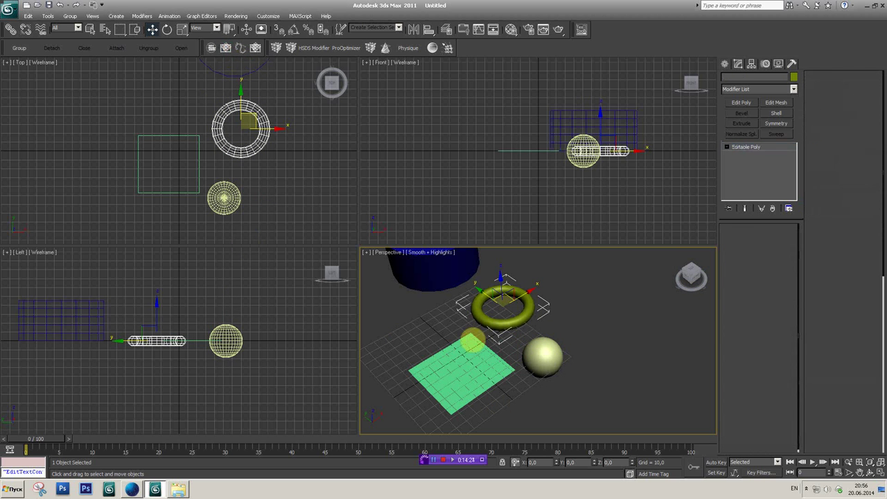
# Step: Select both torus and sphere and apply Edit Poly from the custom modifier set
pyautogui.moveTo(690, 276); pyautogui.dragTo(693, 277)
pyautogui.scroll(2, 624, 310)
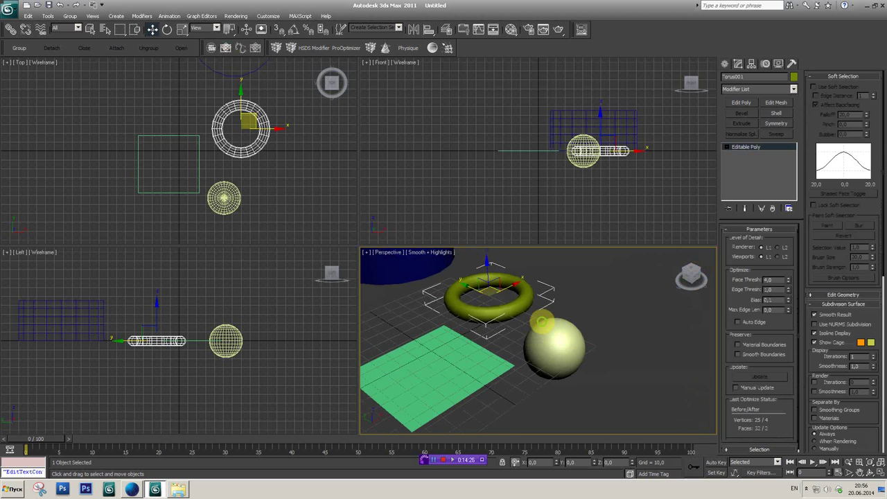
pyautogui.scroll(1, 624, 310)
pyautogui.scroll(2, 623, 310)
pyautogui.scroll(2, 623, 311)
pyautogui.scroll(-2, 623, 311)
pyautogui.scroll(-1, 623, 310)
pyautogui.keyDown('ctrl'); pyautogui.click(592, 347); pyautogui.keyUp('ctrl')
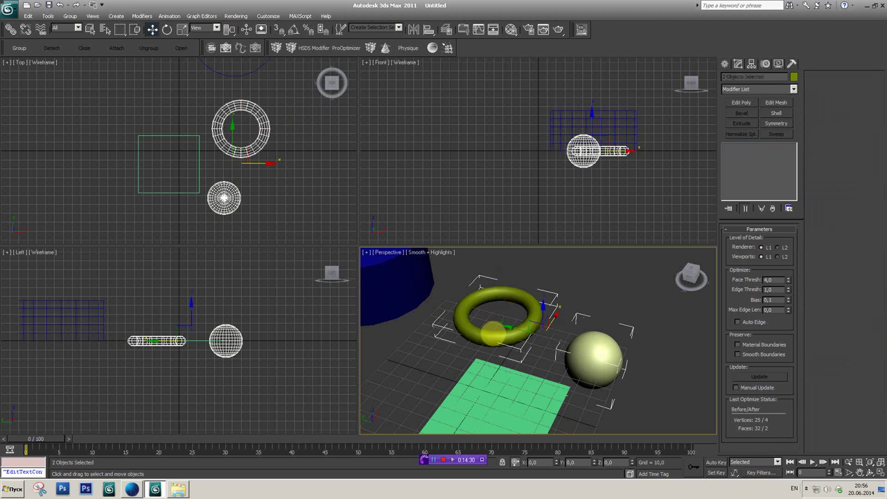
pyautogui.scroll(-3, 561, 361)
pyautogui.scroll(3, 509, 323)
pyautogui.scroll(1, 509, 322)
pyautogui.scroll(1, 540, 325)
pyautogui.scroll(-2, 637, 330)
pyautogui.scroll(1, 602, 364)
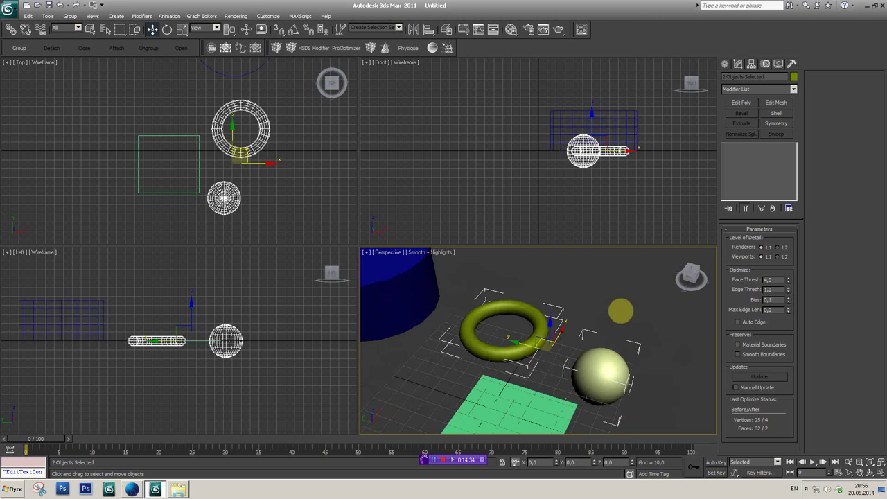
pyautogui.scroll(-2, 619, 319)
pyautogui.scroll(2, 617, 331)
pyautogui.click(741, 102)
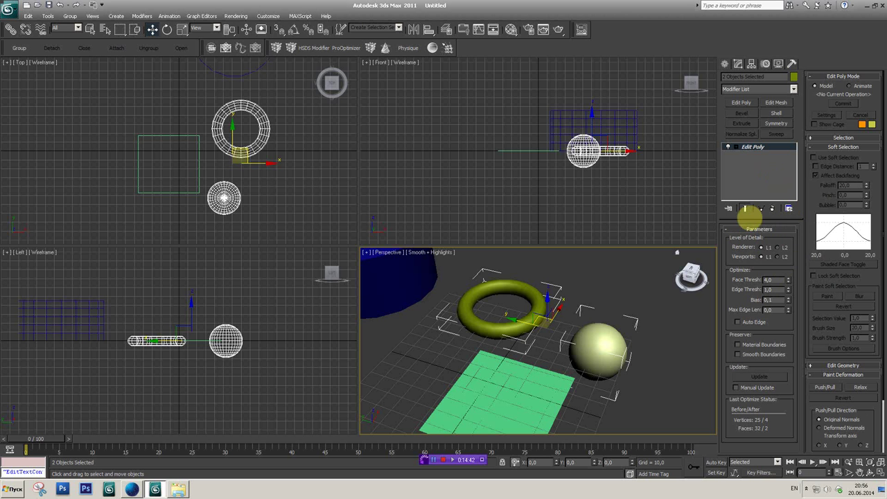
# Step: At Edit Poly's Vertex level, pull a torus vertex out into a spike toward the sphere
pyautogui.moveTo(735, 237); pyautogui.dragTo(736, 238)
pyautogui.click(733, 149)
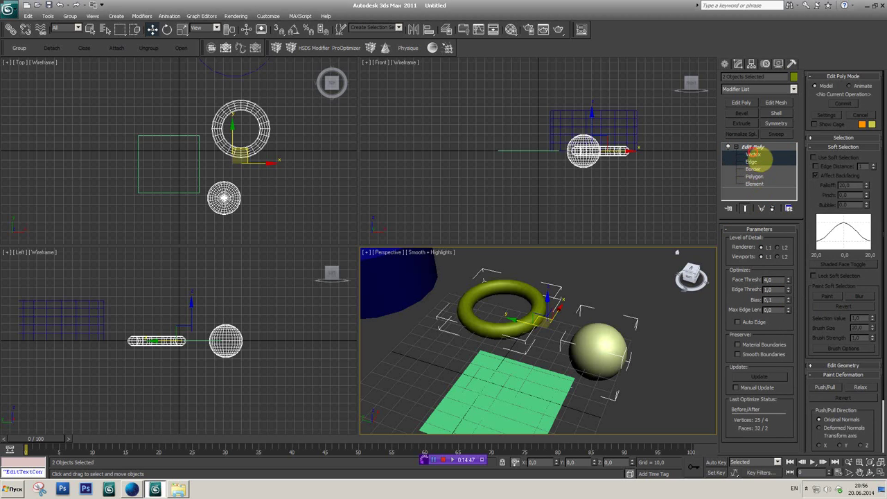
pyautogui.click(753, 154)
pyautogui.keyDown('alt'); pyautogui.moveTo(615, 331); pyautogui.dragTo(540, 315, button='middle'); pyautogui.keyUp('alt')
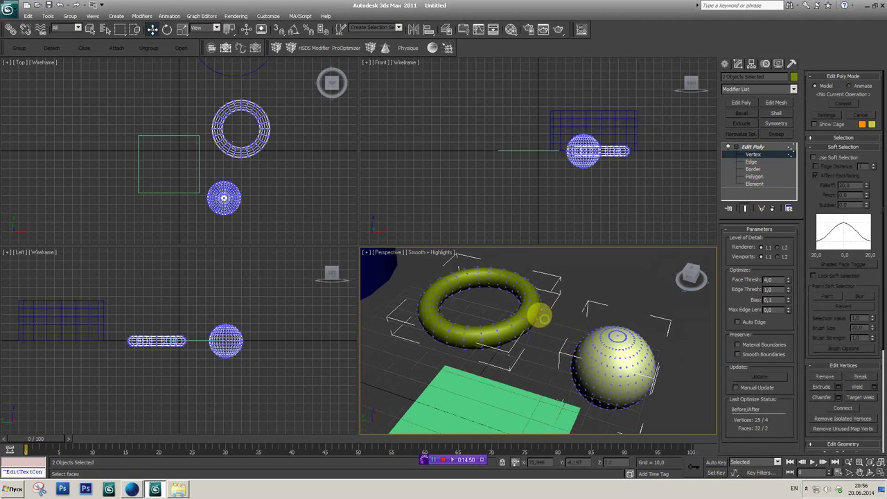
pyautogui.click(530, 315)
pyautogui.moveTo(530, 313); pyautogui.dragTo(576, 339)
# Step: Lower the spike's tip vertex, then collapse the Edit Poly into the objects
pyautogui.click(578, 338)
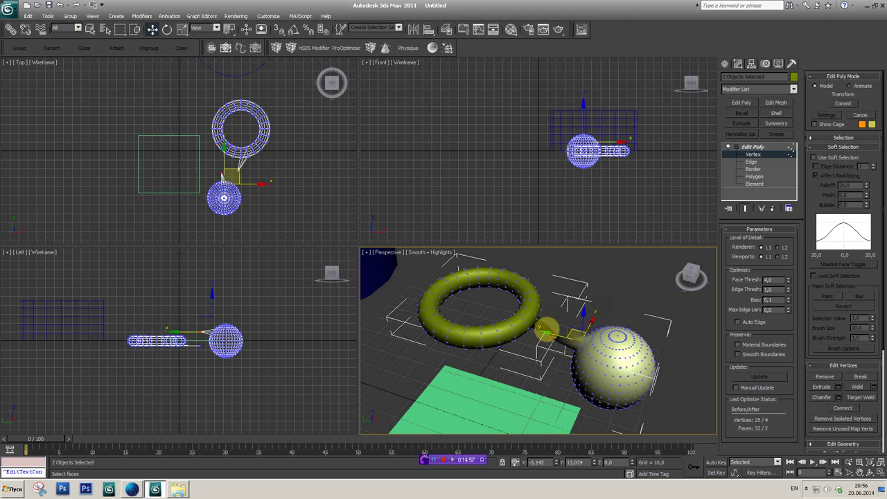
pyautogui.click(693, 277)
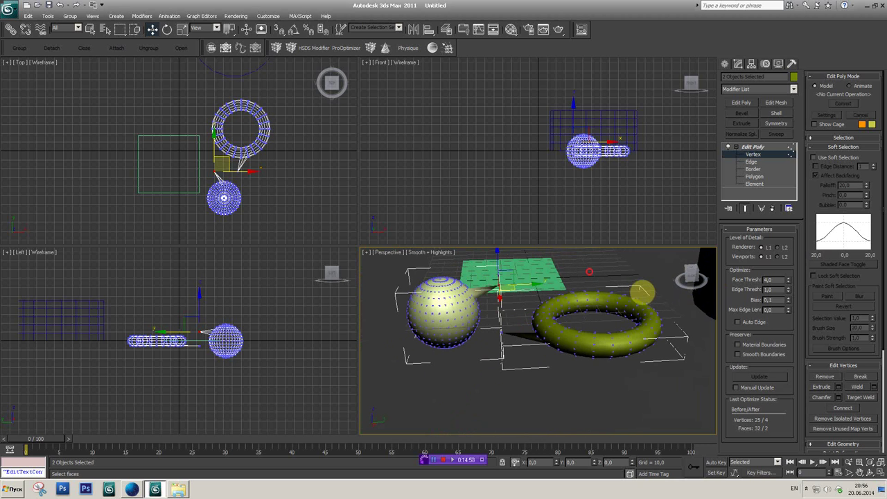
pyautogui.keyDown('alt'); pyautogui.moveTo(490, 291); pyautogui.dragTo(511, 293, button='middle'); pyautogui.keyUp('alt')
pyautogui.moveTo(511, 285); pyautogui.dragTo(518, 331)
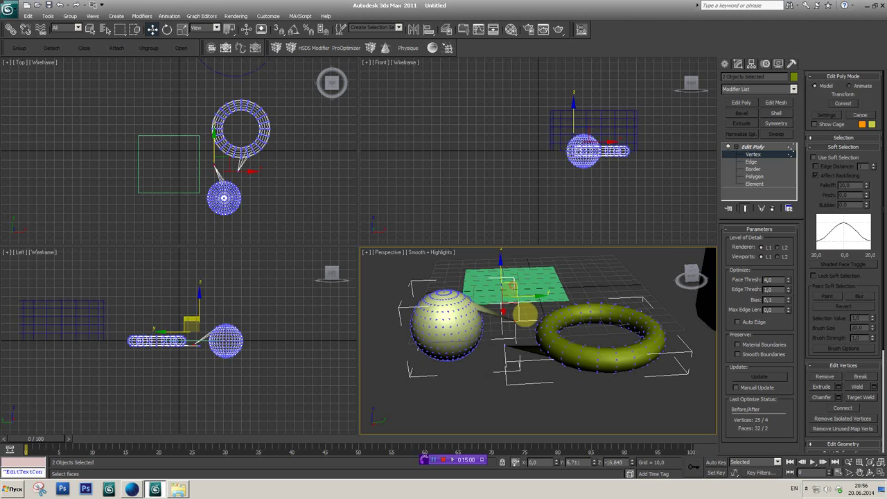
pyautogui.moveTo(692, 275); pyautogui.dragTo(692, 279)
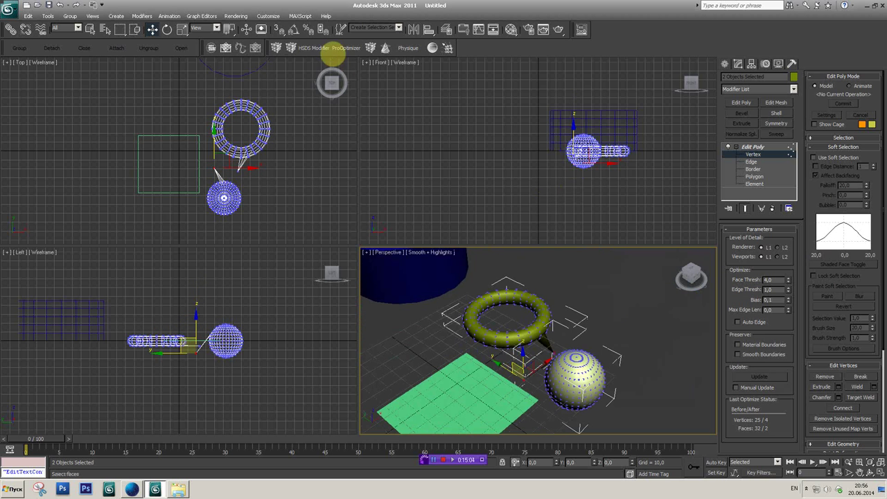
pyautogui.click(227, 49)
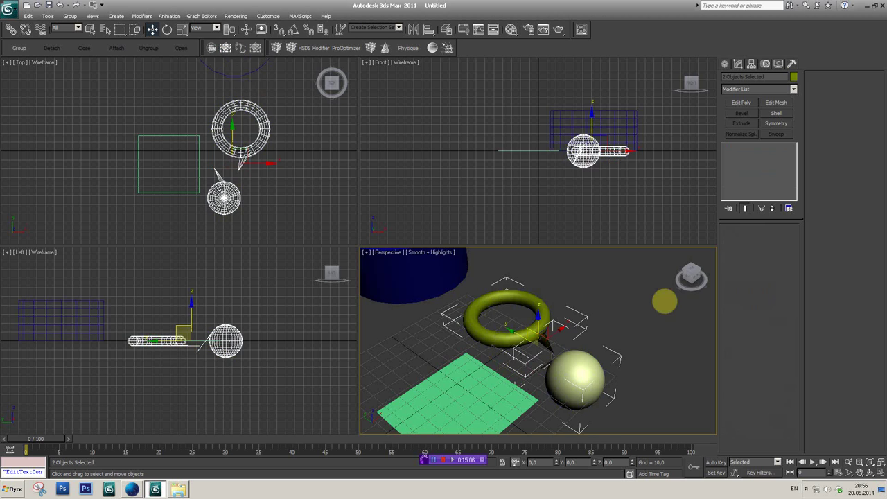
# Step: Orbit around the scene, selecting the sphere and torus in turn to inspect them
pyautogui.moveTo(694, 277); pyautogui.dragTo(691, 276)
pyautogui.keyDown('alt'); pyautogui.moveTo(596, 354); pyautogui.dragTo(673, 402, button='middle'); pyautogui.keyUp('alt')
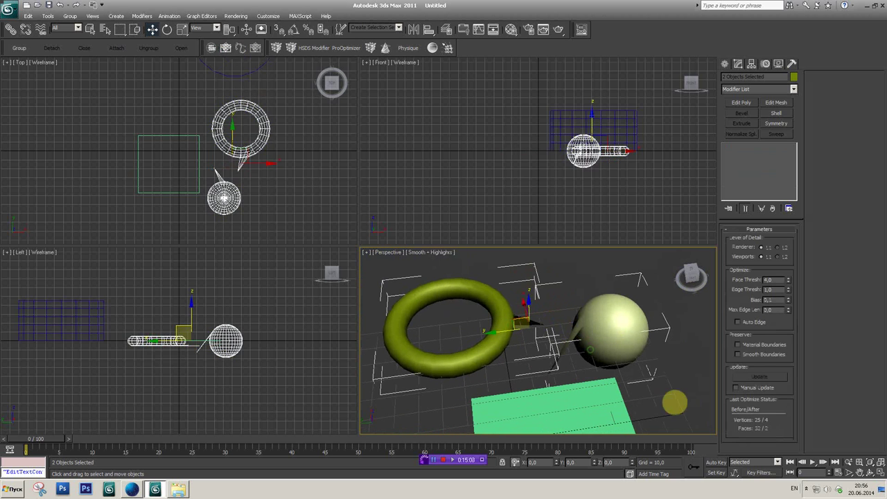
pyautogui.click(625, 341)
pyautogui.click(400, 299)
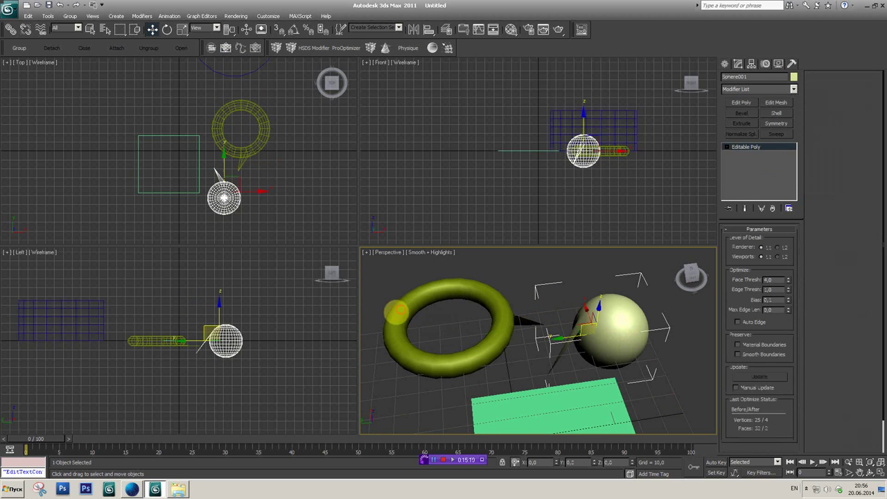
pyautogui.keyDown('alt'); pyautogui.moveTo(398, 305); pyautogui.dragTo(466, 319, button='middle'); pyautogui.keyUp('alt')
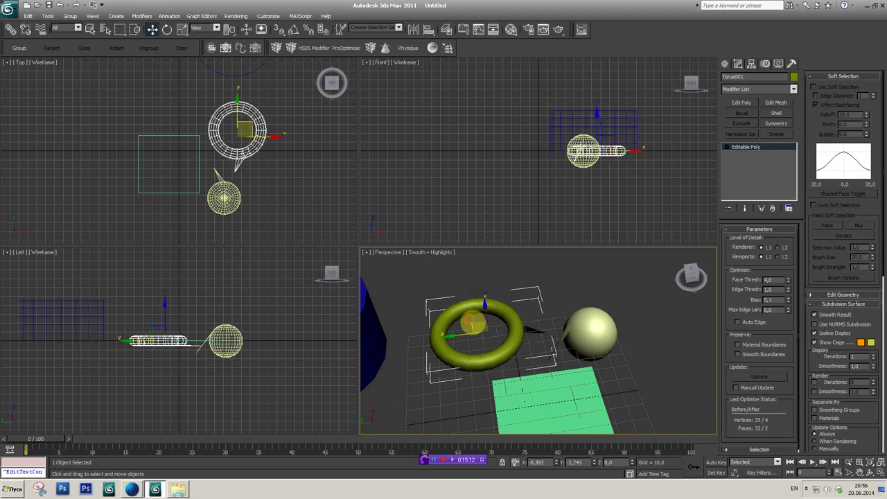
pyautogui.click(583, 323)
pyautogui.moveTo(556, 331); pyautogui.dragTo(554, 325)
pyautogui.click(691, 275)
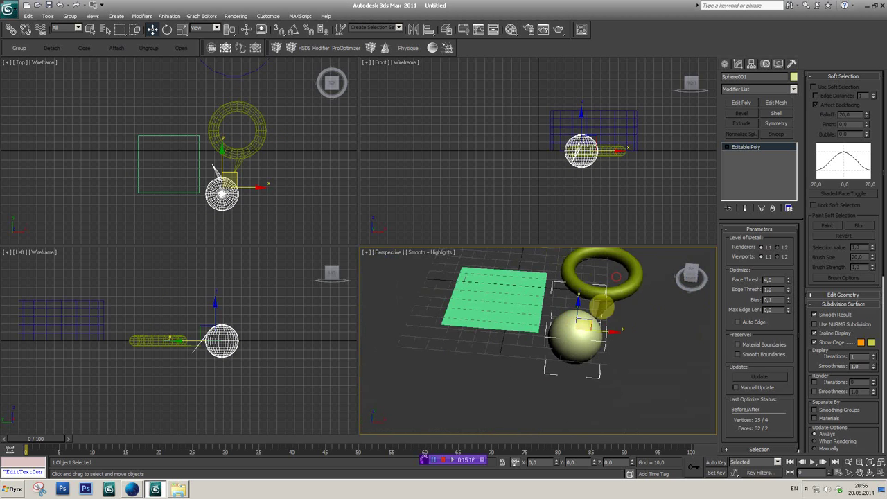
pyautogui.keyDown('alt'); pyautogui.moveTo(516, 333); pyautogui.dragTo(556, 318, button='middle'); pyautogui.keyUp('alt')
pyautogui.scroll(-2, 547, 325)
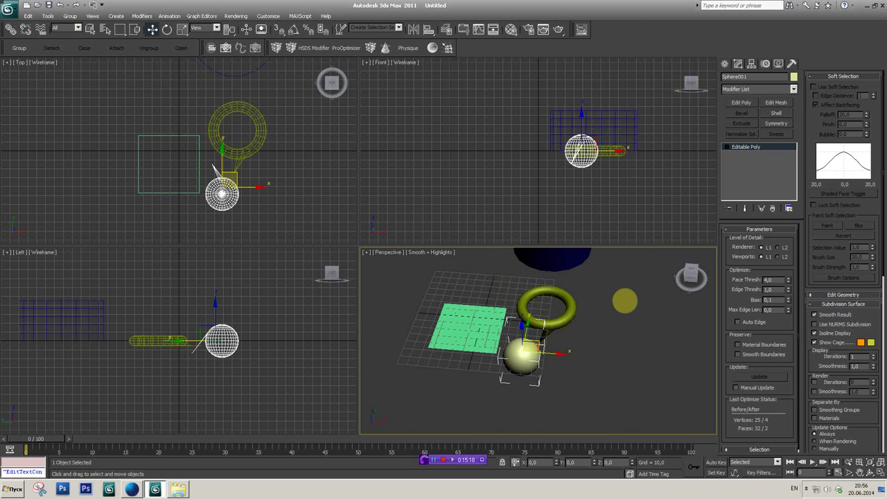
pyautogui.moveTo(692, 277); pyautogui.dragTo(665, 280)
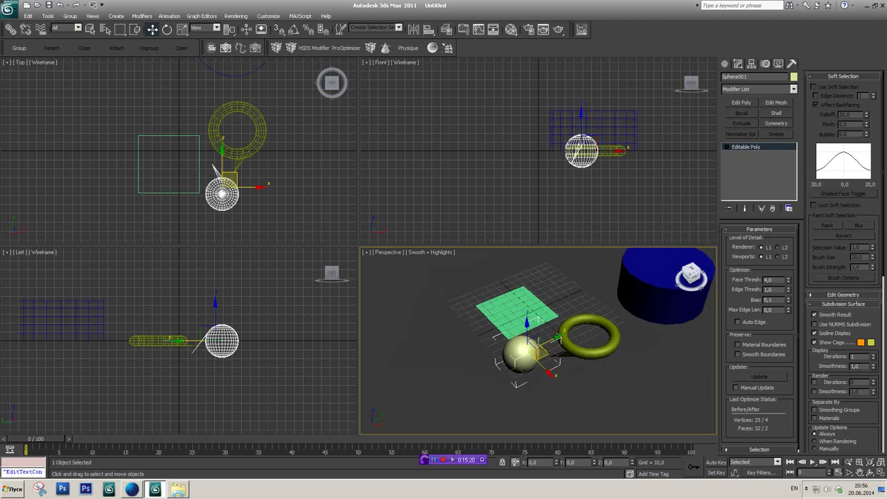
pyautogui.scroll(2, 520, 342)
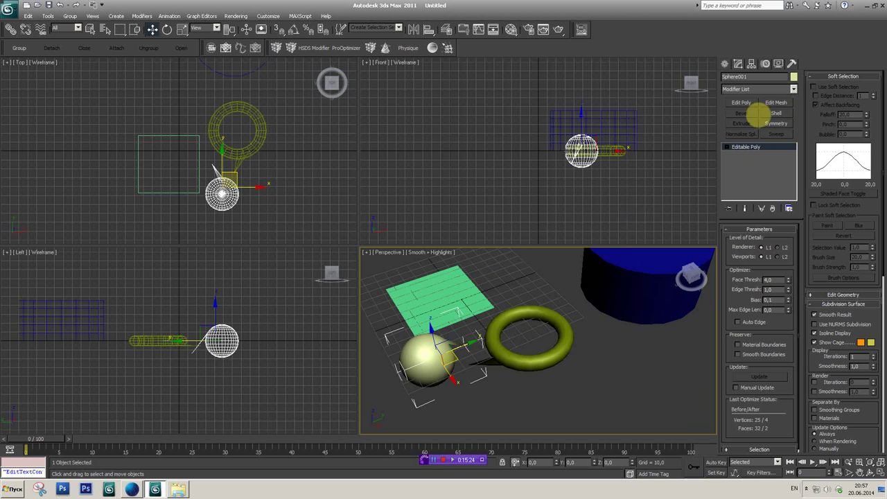
pyautogui.scroll(-2, 566, 321)
pyautogui.scroll(2, 580, 300)
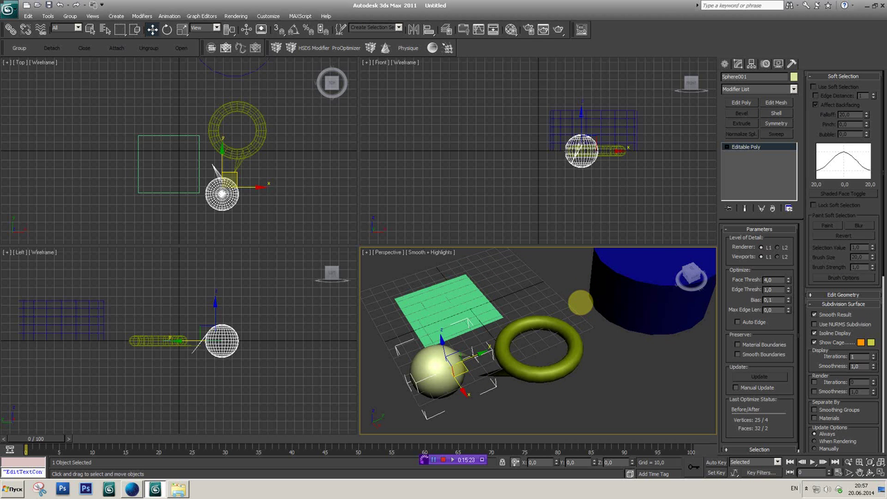
pyautogui.scroll(-3, 522, 338)
pyautogui.scroll(3, 523, 338)
pyautogui.moveTo(547, 337); pyautogui.dragTo(559, 339, button='middle')
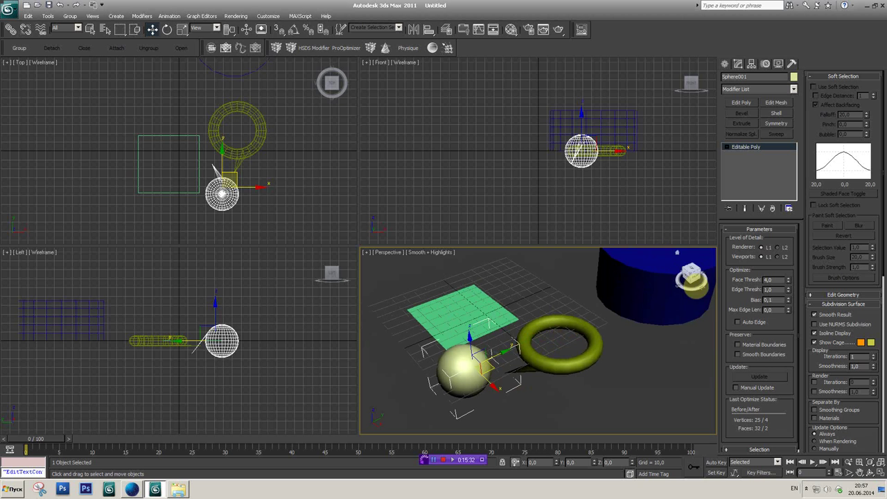
pyautogui.moveTo(691, 275); pyautogui.dragTo(628, 292)
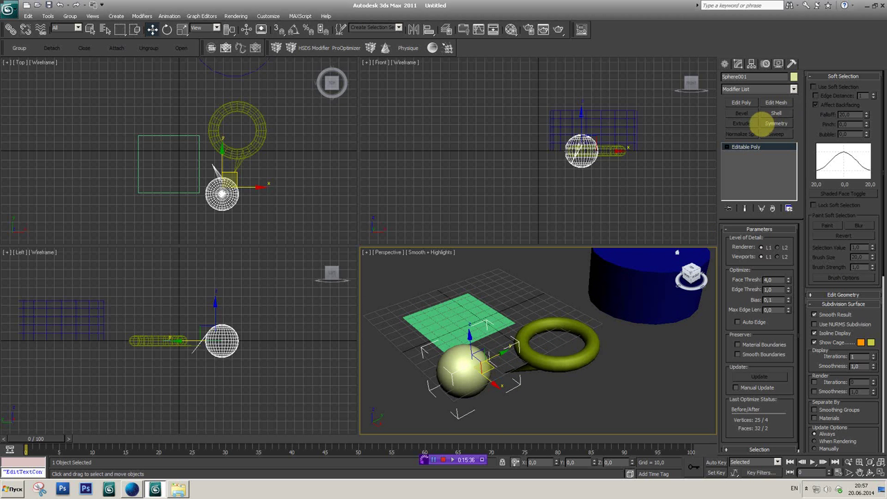
pyautogui.moveTo(692, 277)
pyautogui.mouseDown()
pyautogui.moveTo(671, 280)
pyautogui.moveTo(691, 275)
pyautogui.mouseUp()
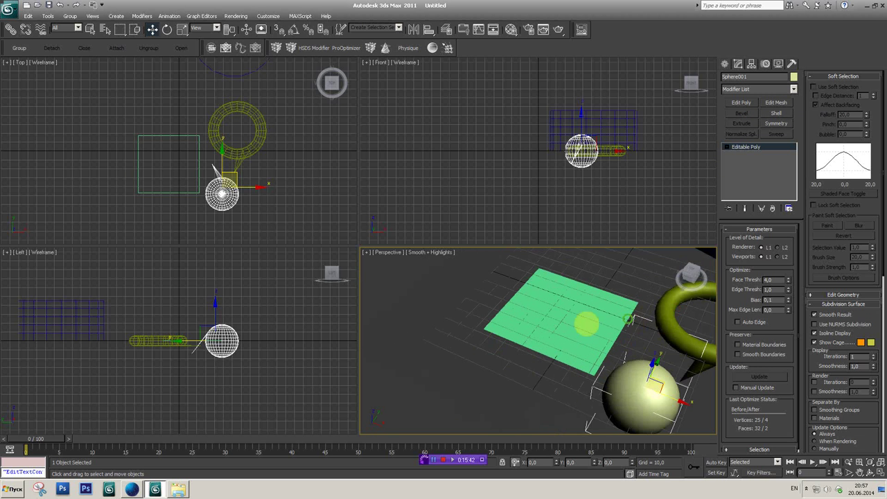
# Step: Remove Optimize, Vertex Weld, ProOptimizer and MultiRes from Plane001, leaving a bare Plane
pyautogui.click(550, 309)
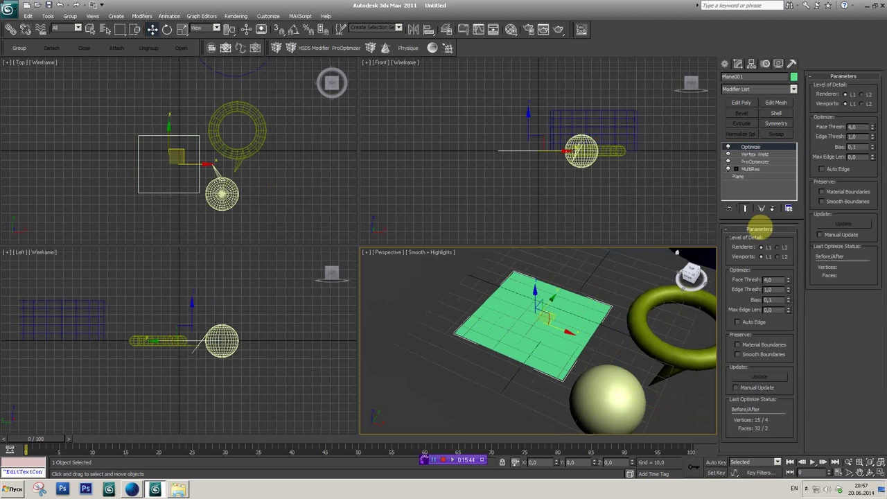
pyautogui.click(773, 209)
pyautogui.click(773, 209)
pyautogui.click(772, 209)
pyautogui.click(772, 209)
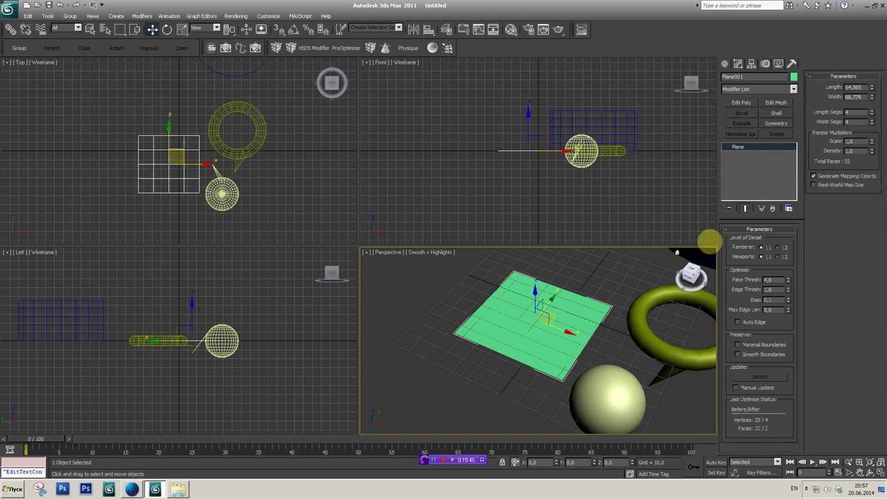
pyautogui.keyDown('alt'); pyautogui.moveTo(617, 315); pyautogui.dragTo(555, 304, button='middle'); pyautogui.keyUp('alt')
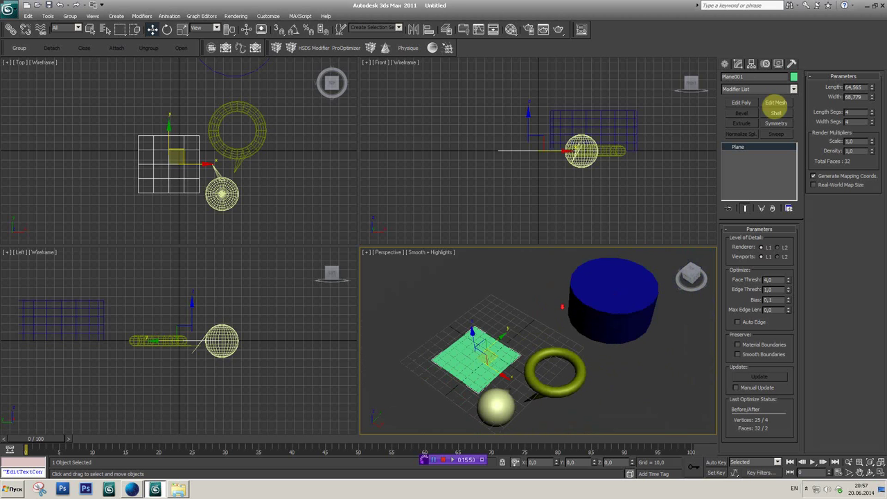
pyautogui.click(725, 64)
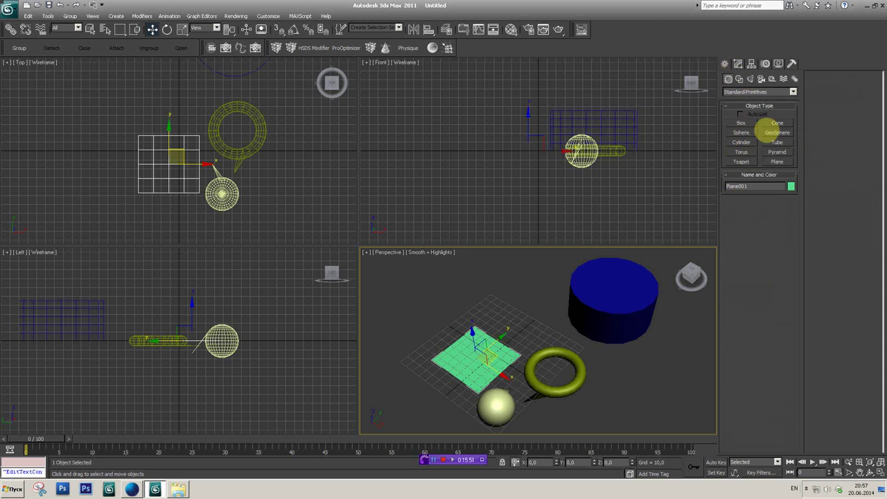
# Step: Draw a new Rectangle spline in the Perspective view
pyautogui.click(738, 79)
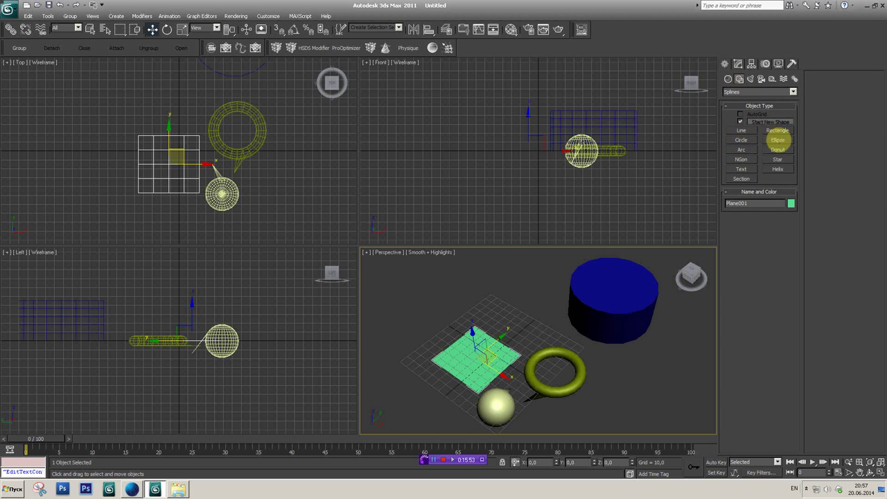
pyautogui.click(778, 130)
pyautogui.moveTo(496, 290); pyautogui.dragTo(532, 346)
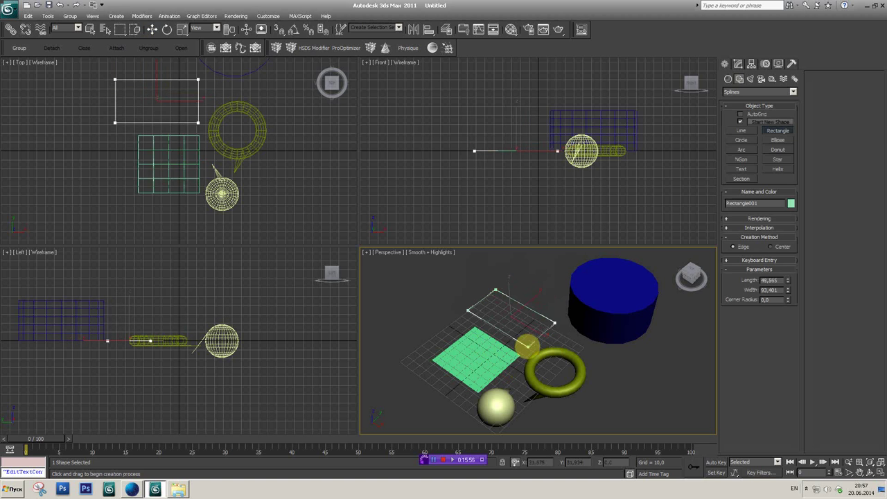
pyautogui.scroll(1, 689, 275)
pyautogui.scroll(2, 689, 275)
pyautogui.scroll(1, 689, 275)
pyautogui.scroll(1, 689, 275)
# Step: Apply Bevel to the rectangle and raise its edge threshold from 1,5 to 8,5
pyautogui.click(738, 64)
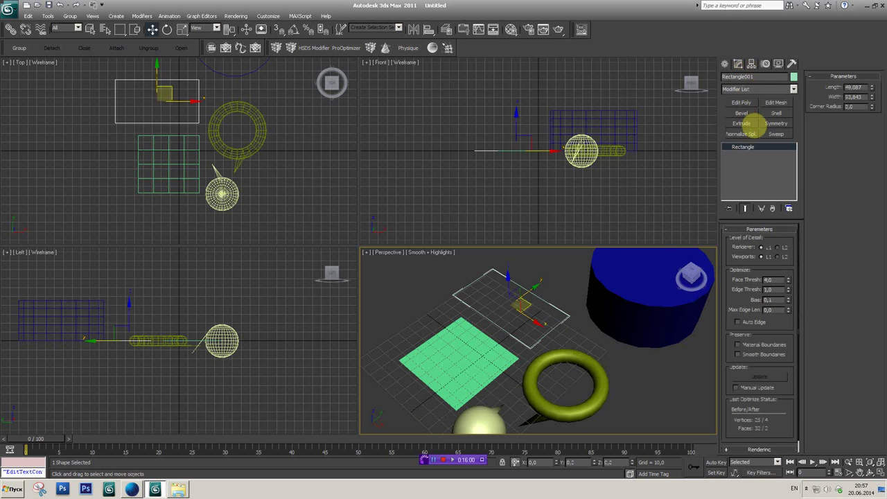
pyautogui.click(748, 114)
pyautogui.click(690, 276)
pyautogui.moveTo(690, 275); pyautogui.dragTo(689, 276)
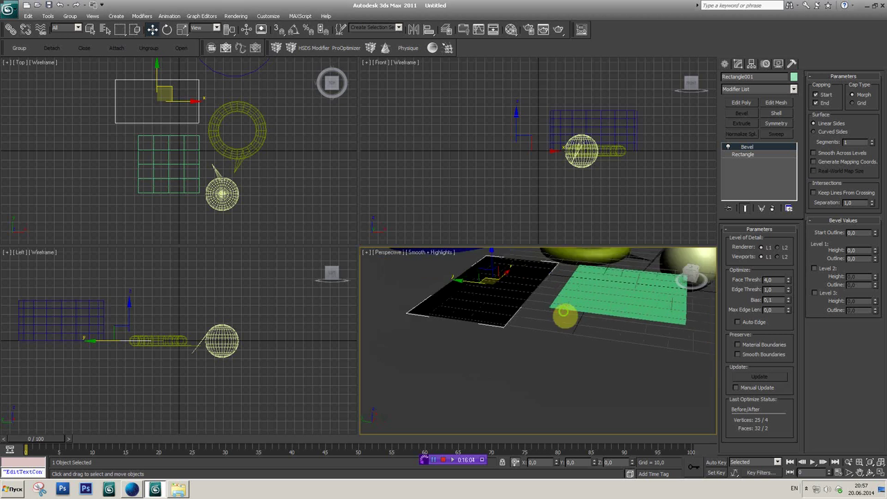
pyautogui.keyDown('alt'); pyautogui.moveTo(537, 332); pyautogui.dragTo(475, 336, button='middle'); pyautogui.keyUp('alt')
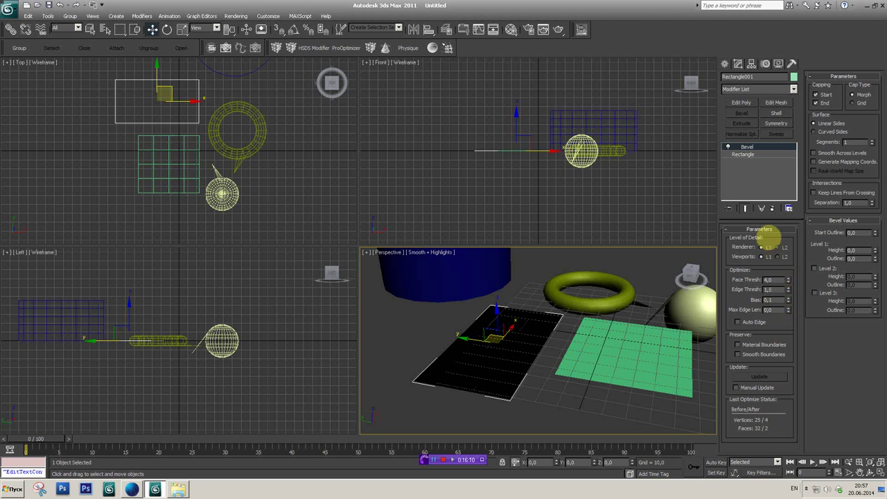
pyautogui.click(732, 230)
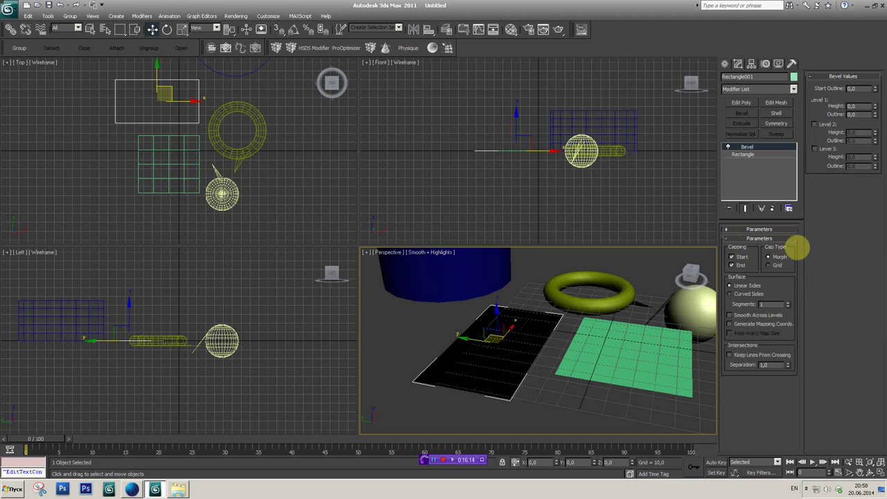
pyautogui.click(788, 232)
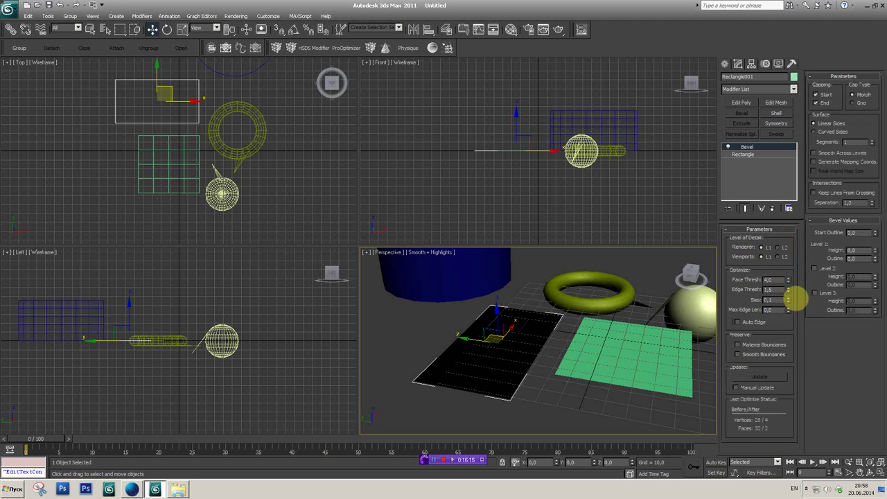
pyautogui.moveTo(788, 289); pyautogui.dragTo(798, 305)
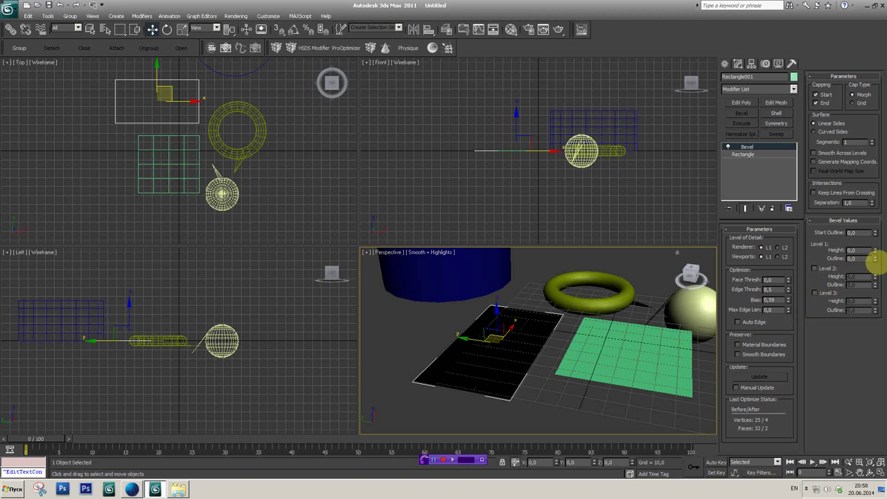
# Step: Set bevel height 13 and outline -3.2, then convert the box to Editable Poly
pyautogui.moveTo(874, 253); pyautogui.dragTo(871, 208)
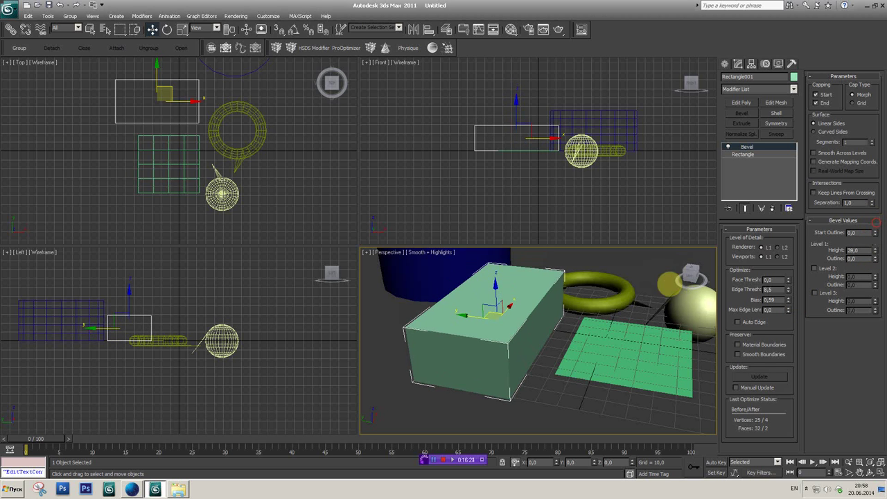
pyautogui.moveTo(554, 332)
pyautogui.keyDown('alt'); pyautogui.mouseDown(button='middle')
pyautogui.moveTo(612, 332)
pyautogui.moveTo(538, 342)
pyautogui.moveTo(550, 386)
pyautogui.moveTo(555, 381)
pyautogui.mouseUp(button='middle'); pyautogui.keyUp('alt')
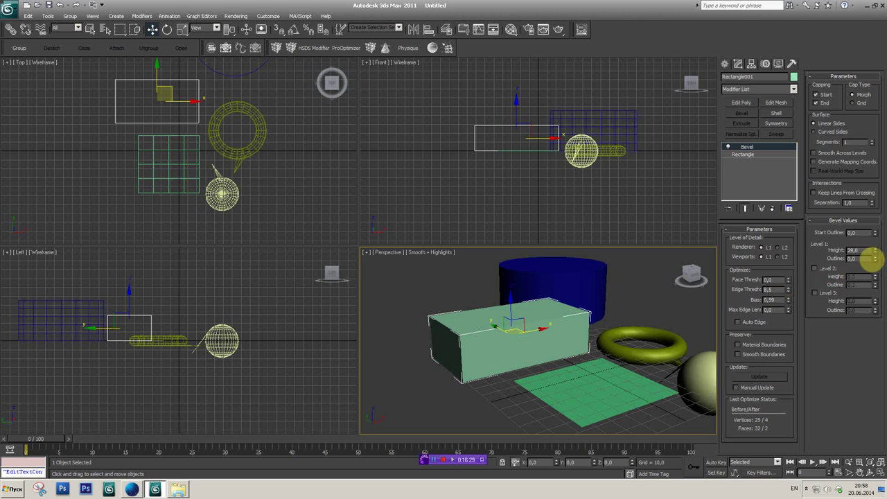
pyautogui.moveTo(874, 260); pyautogui.dragTo(874, 277)
pyautogui.keyDown('alt'); pyautogui.moveTo(554, 332); pyautogui.dragTo(613, 292, button='middle'); pyautogui.keyUp('alt')
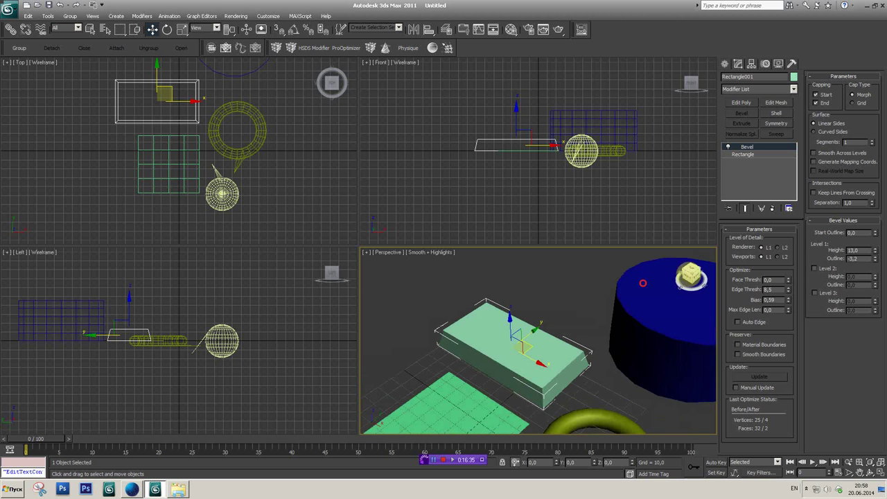
pyautogui.click(239, 52)
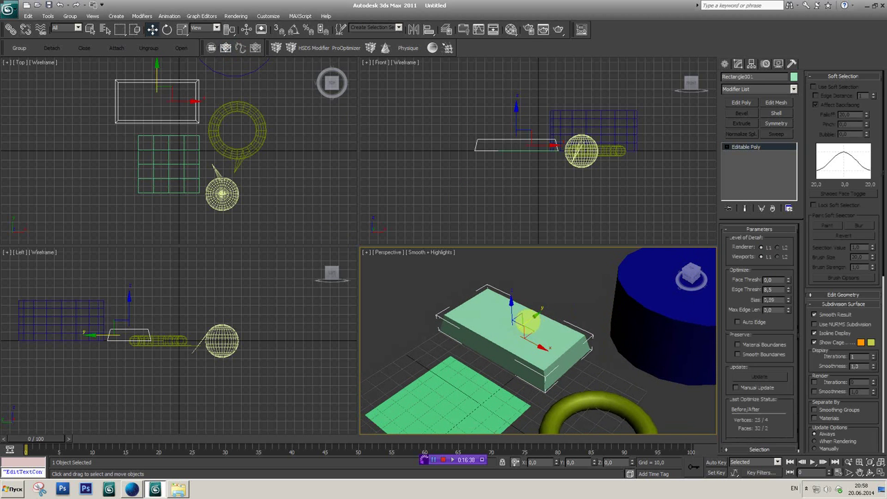
# Step: Maximize the Perspective view and add a Symmetry modifier to the box
pyautogui.hotkey('alt', 'w')
pyautogui.scroll(-4, 495, 311)
pyautogui.moveTo(676, 62); pyautogui.dragTo(545, 252)
pyautogui.scroll(-3, 545, 253)
pyautogui.click(775, 123)
pyautogui.moveTo(532, 246); pyautogui.dragTo(555, 251, button='middle')
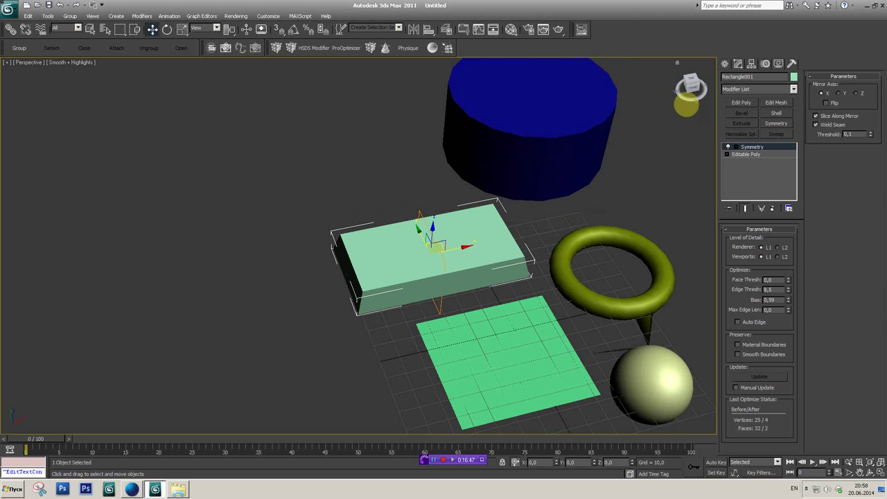
pyautogui.moveTo(700, 112); pyautogui.dragTo(579, 280)
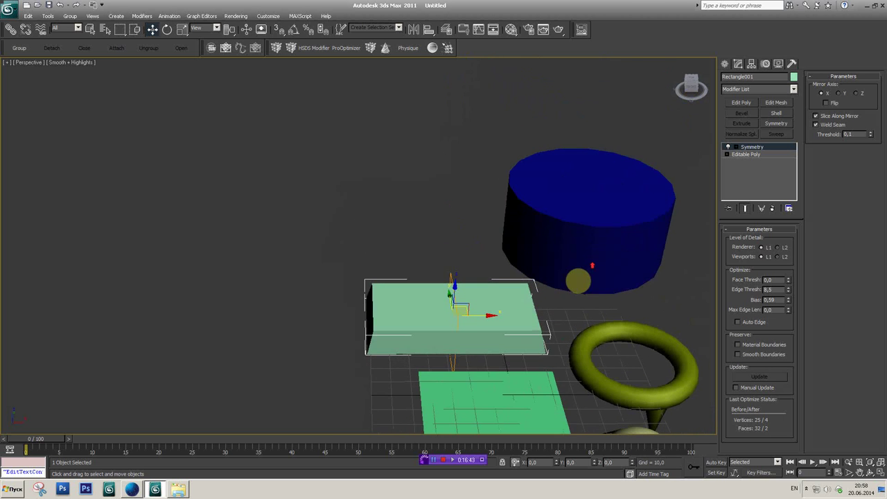
pyautogui.scroll(2, 493, 249)
pyautogui.scroll(1, 492, 250)
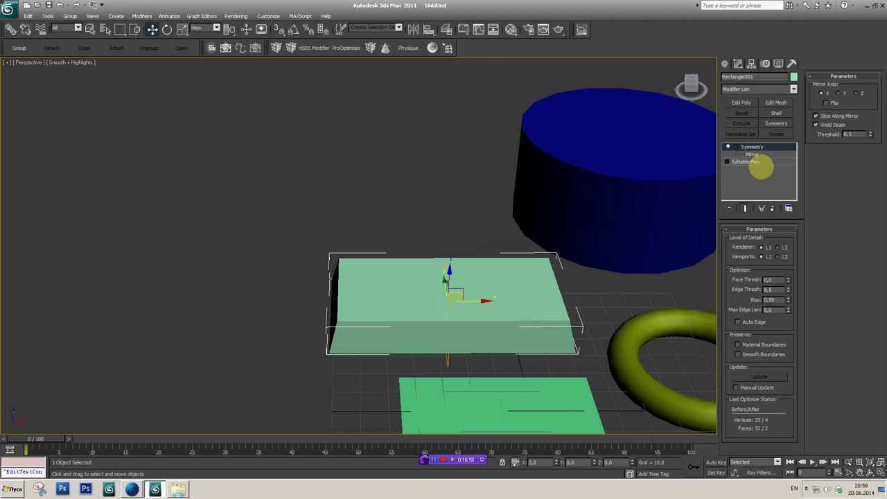
# Step: Move the Symmetry mirror plane along X so two separated box halves appear
pyautogui.click(756, 157)
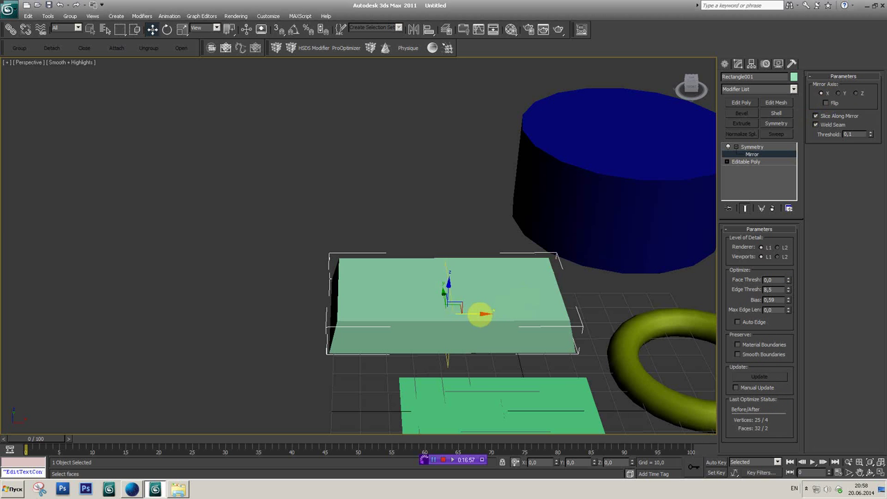
pyautogui.moveTo(480, 313); pyautogui.dragTo(301, 311)
pyautogui.moveTo(300, 311); pyautogui.dragTo(413, 314, button='middle')
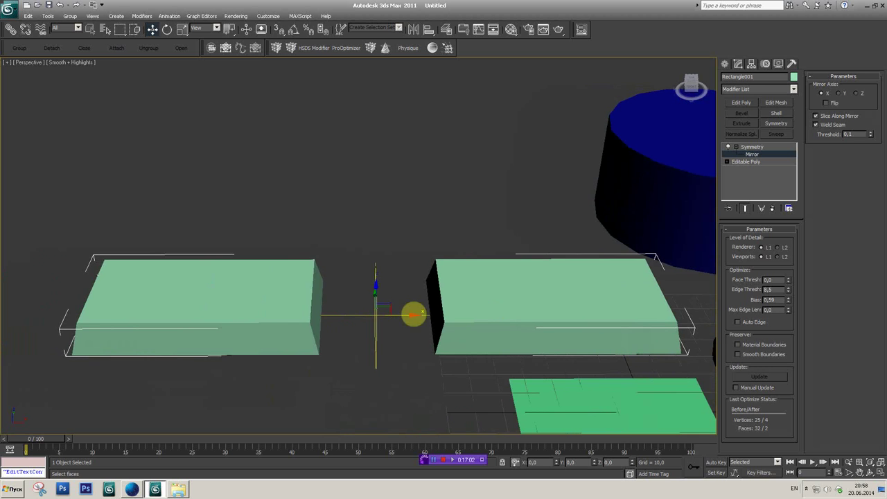
pyautogui.moveTo(409, 319)
pyautogui.mouseDown()
pyautogui.moveTo(589, 311)
pyautogui.moveTo(358, 321)
pyautogui.mouseUp()
pyautogui.moveTo(550, 293); pyautogui.dragTo(491, 293, button='middle')
pyautogui.scroll(-2, 498, 307)
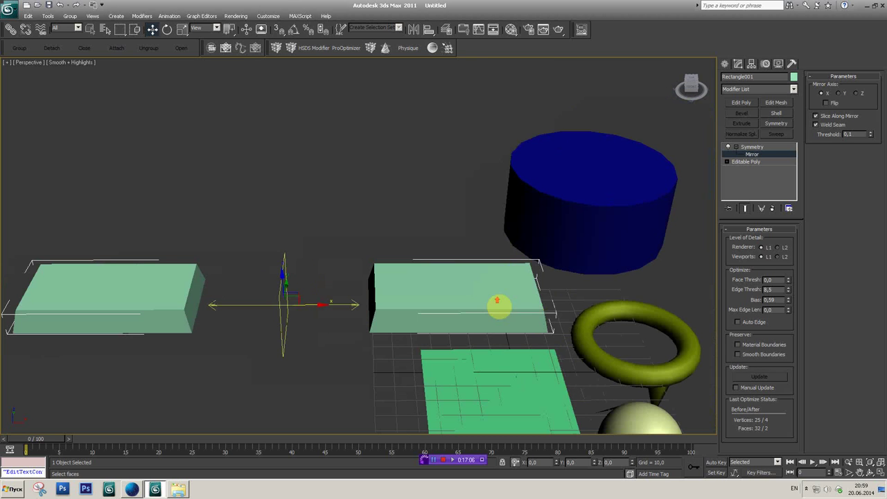
# Step: Collapse the mirrored boxes into a single Editable Poly
pyautogui.click(225, 48)
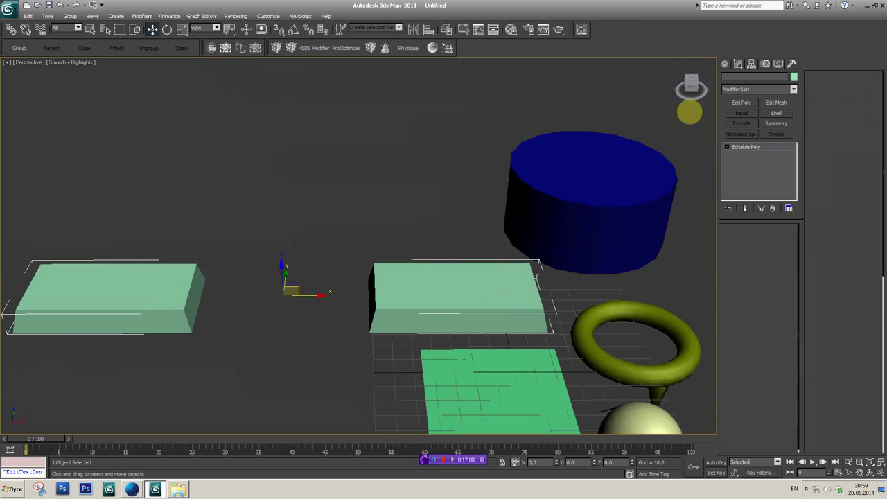
pyautogui.scroll(-3, 444, 277)
pyautogui.keyDown('alt'); pyautogui.moveTo(526, 229); pyautogui.dragTo(582, 237, button='middle'); pyautogui.keyUp('alt')
pyautogui.scroll(-2, 673, 160)
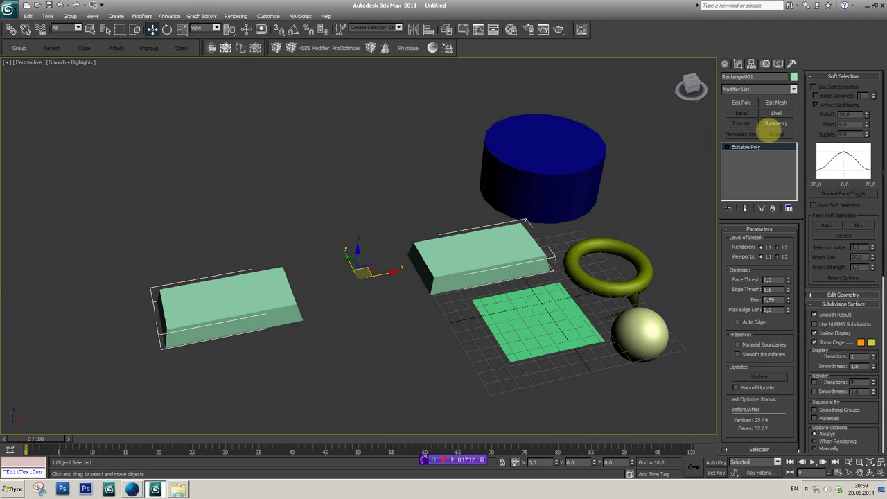
pyautogui.moveTo(585, 203); pyautogui.dragTo(559, 183, button='middle')
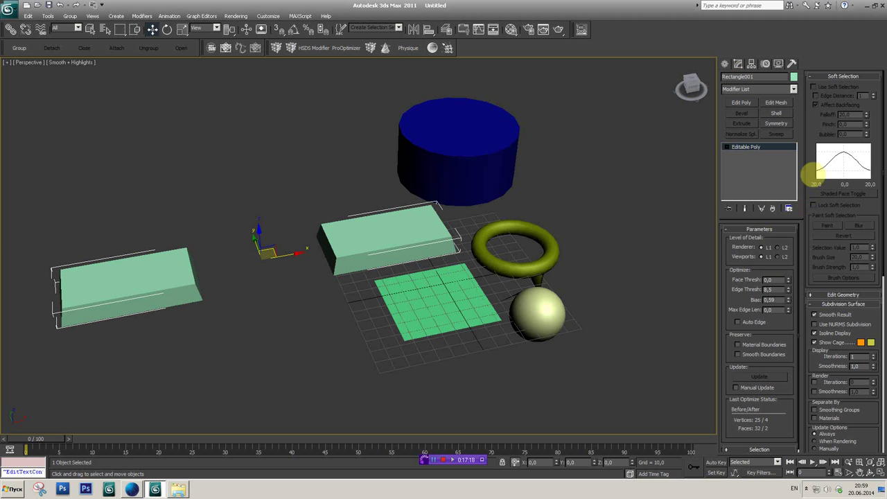
pyautogui.scroll(-5, 830, 85)
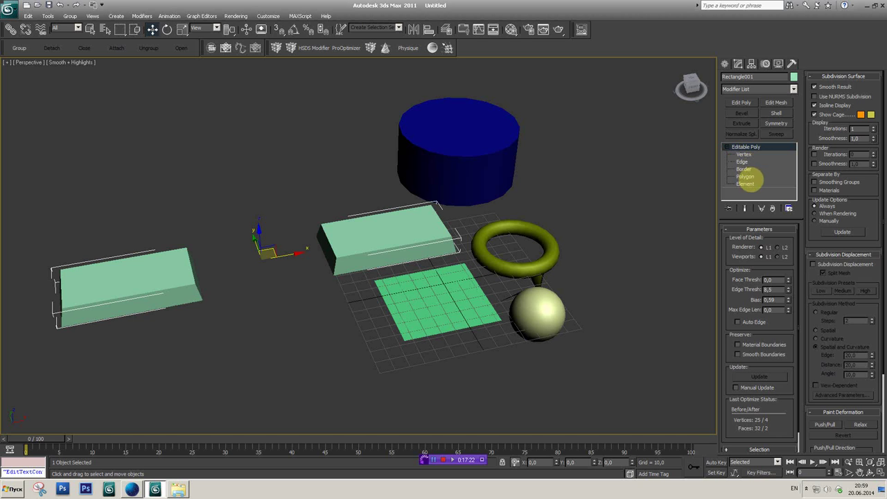
# Step: Clone the right box's top polygon to a separate object, Object001
pyautogui.click(744, 176)
pyautogui.click(392, 225)
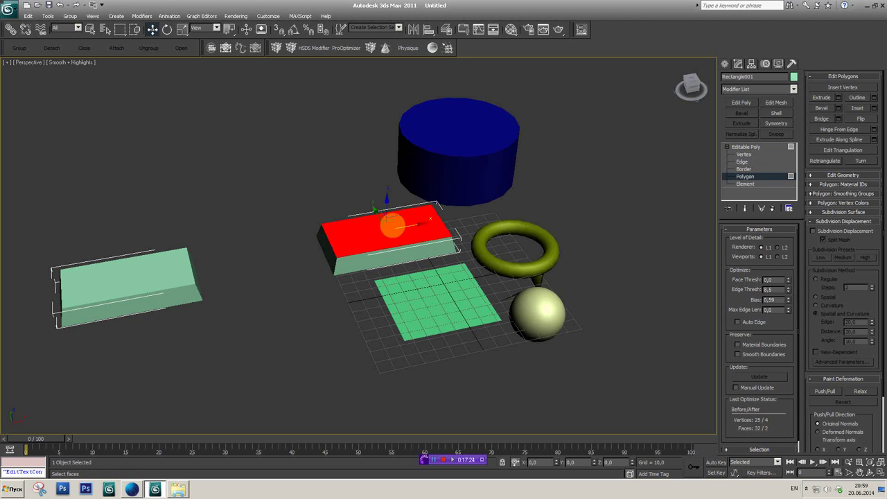
pyautogui.keyDown('shift'); pyautogui.moveTo(392, 220); pyautogui.dragTo(345, 330); pyautogui.keyUp('shift')
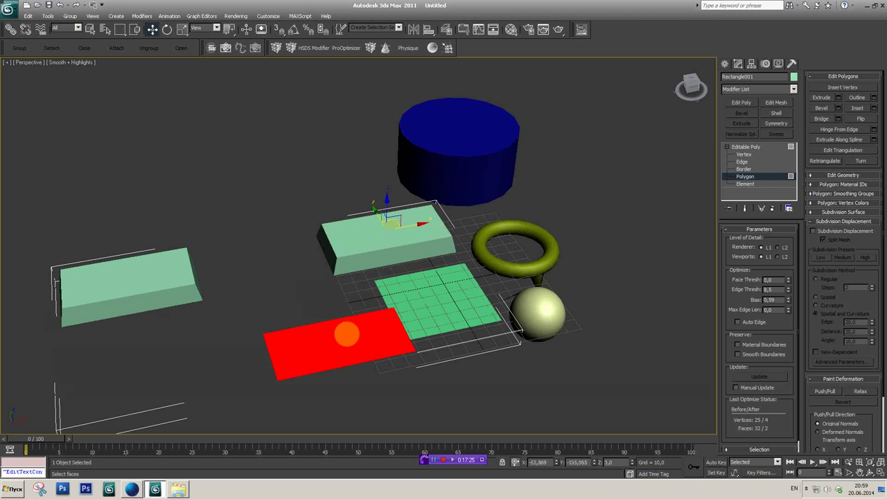
pyautogui.click(487, 244)
pyautogui.click(725, 63)
pyautogui.click(355, 323)
pyautogui.moveTo(372, 300); pyautogui.dragTo(442, 277, button='middle')
pyautogui.moveTo(693, 89); pyautogui.dragTo(595, 154)
pyautogui.scroll(5, 365, 208)
pyautogui.scroll(-3, 387, 201)
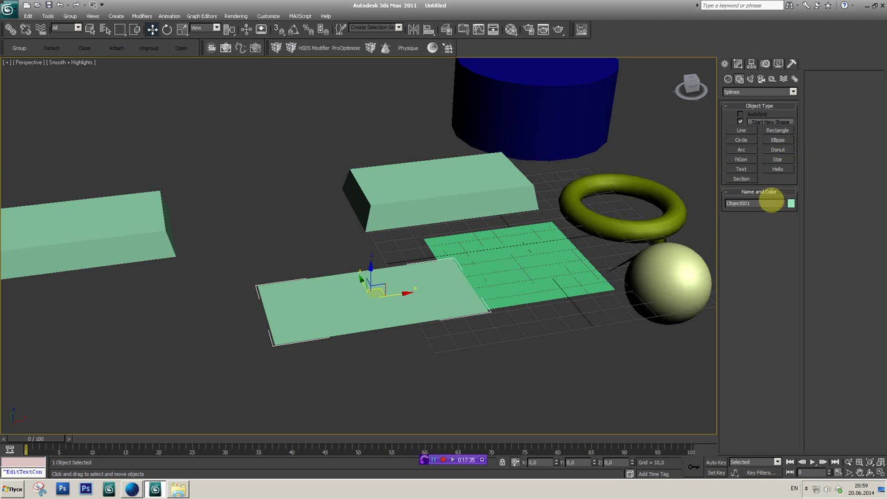
# Step: Apply Shell from the custom modifier set to Object001, giving it 1,0 outer thickness
pyautogui.click(739, 64)
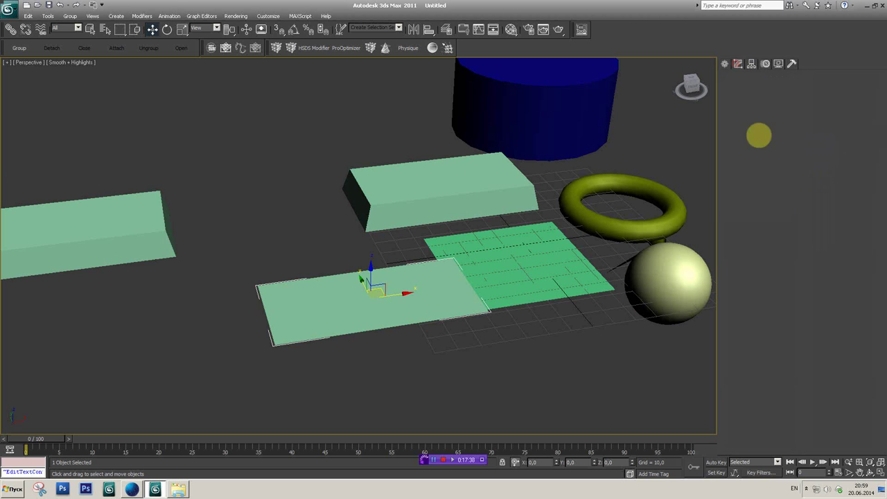
pyautogui.click(776, 113)
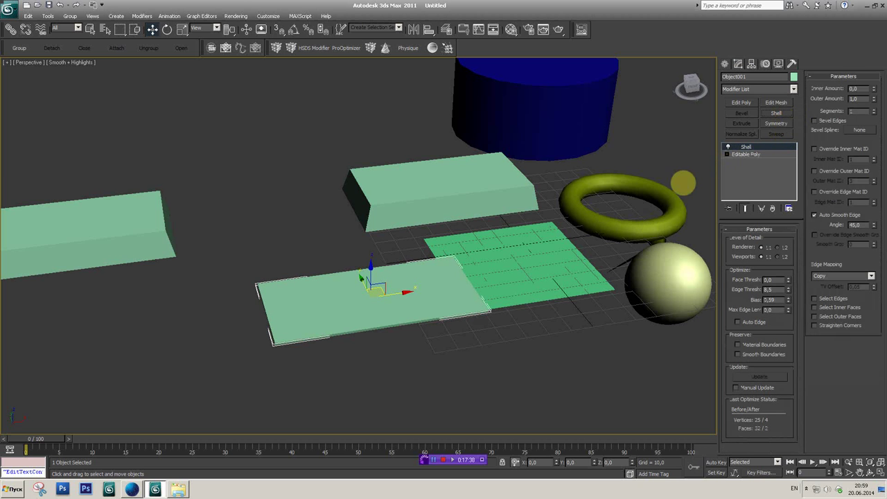
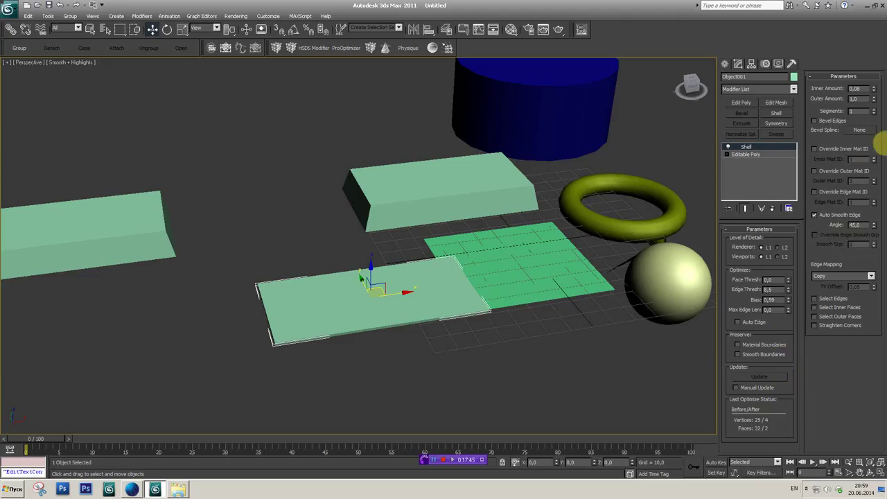
# Step: Set the Shell outer amount to 42.54 and segments to 4, with edged faces shown
pyautogui.moveTo(873, 98); pyautogui.dragTo(871, 303)
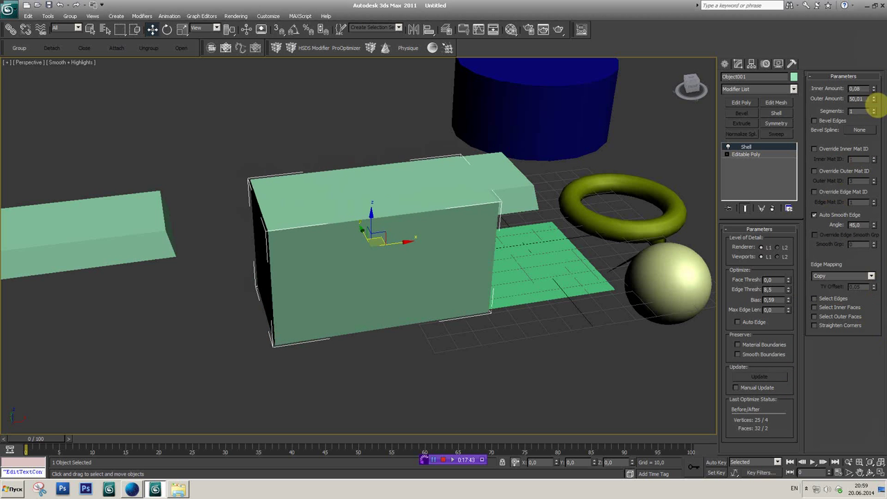
pyautogui.moveTo(874, 98)
pyautogui.mouseDown()
pyautogui.moveTo(874, 136)
pyautogui.moveTo(872, 41)
pyautogui.mouseUp()
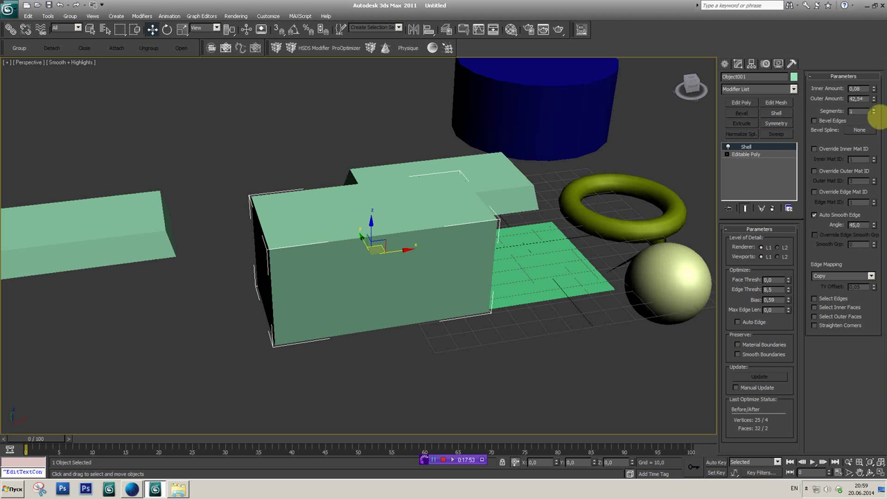
pyautogui.press('F4')
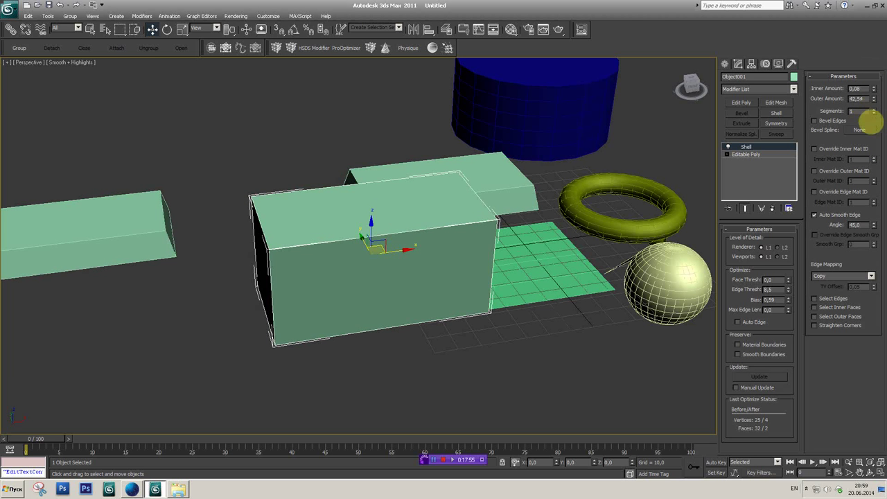
pyautogui.moveTo(877, 116)
pyautogui.mouseDown()
pyautogui.moveTo(873, 88)
pyautogui.moveTo(723, 128)
pyautogui.mouseUp()
pyautogui.moveTo(688, 85)
pyautogui.mouseDown()
pyautogui.moveTo(537, 227)
pyautogui.moveTo(530, 270)
pyautogui.mouseUp()
pyautogui.scroll(-4, 534, 270)
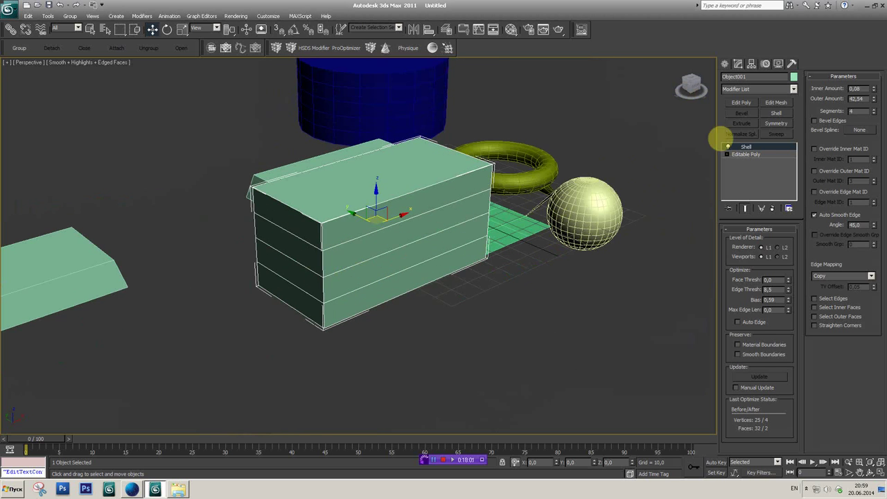
# Step: Collapse the Shell modifier into the Editable Poly
pyautogui.moveTo(691, 86)
pyautogui.moveTo(691, 88); pyautogui.dragTo(692, 90)
pyautogui.scroll(2, 602, 166)
pyautogui.scroll(-2, 575, 193)
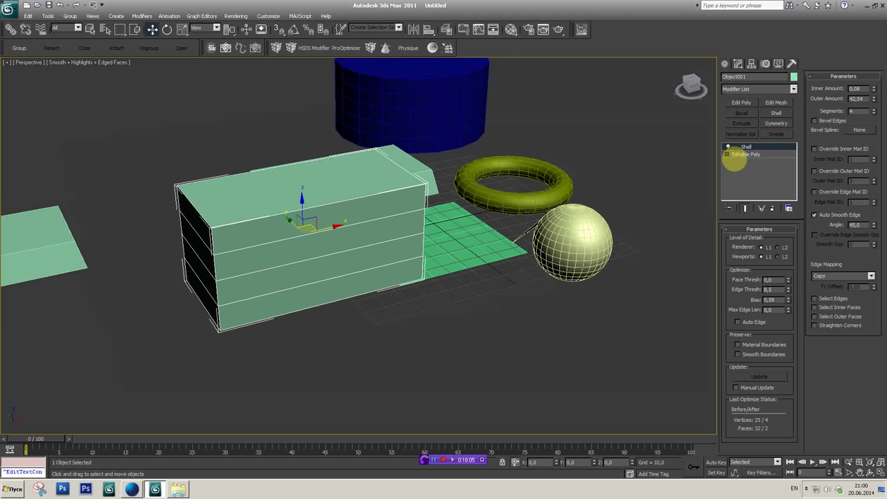
pyautogui.scroll(1, 537, 200)
pyautogui.scroll(2, 536, 200)
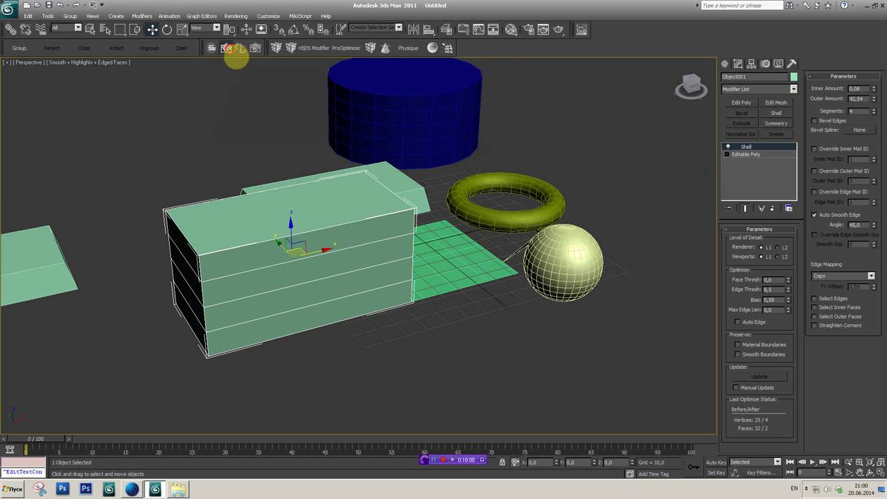
pyautogui.click(772, 208)
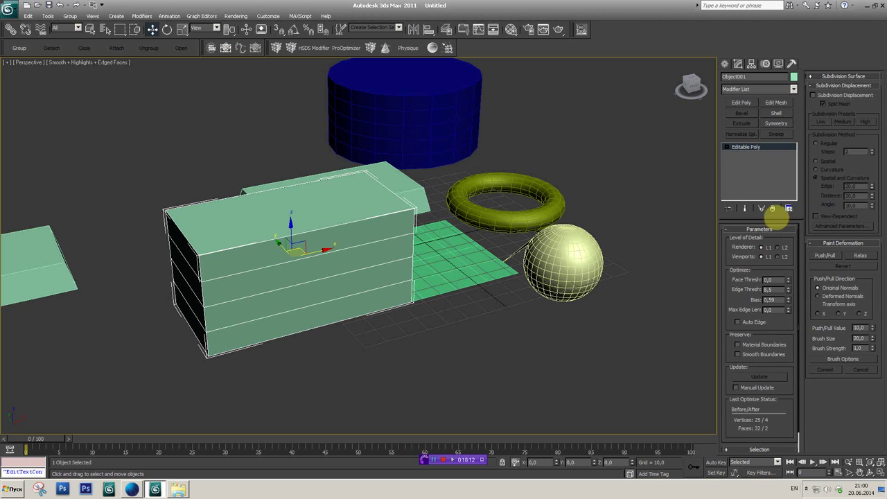
# Step: Select the box's top face at the Editable Poly's Polygon level
pyautogui.click(726, 147)
pyautogui.click(748, 178)
pyautogui.click(376, 200)
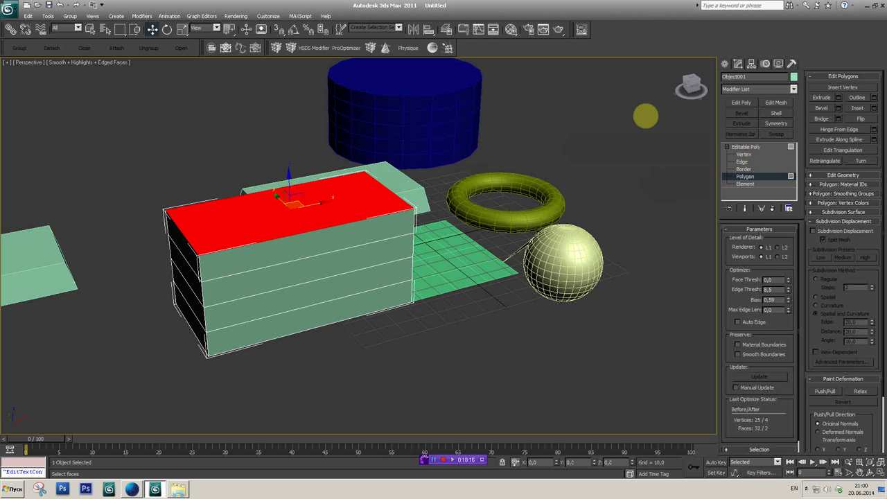
# Step: Bring up the Splines shape types under Create > Shapes
pyautogui.moveTo(695, 90); pyautogui.dragTo(691, 89)
pyautogui.click(724, 63)
pyautogui.click(738, 78)
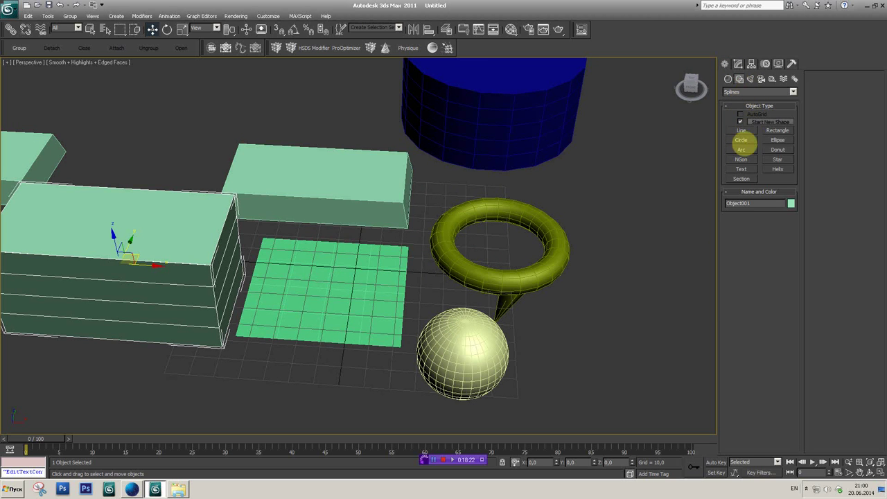
# Step: Start the Line tool and maximize the Top view for drawing
pyautogui.click(738, 130)
pyautogui.scroll(-3, 554, 180)
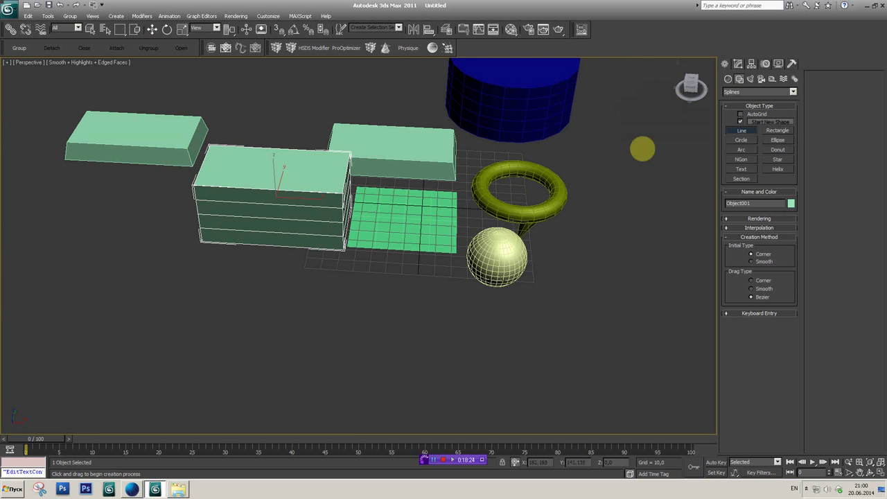
pyautogui.hotkey('alt', 'w')
pyautogui.rightClick(224, 194)
pyautogui.hotkey('alt', 'w')
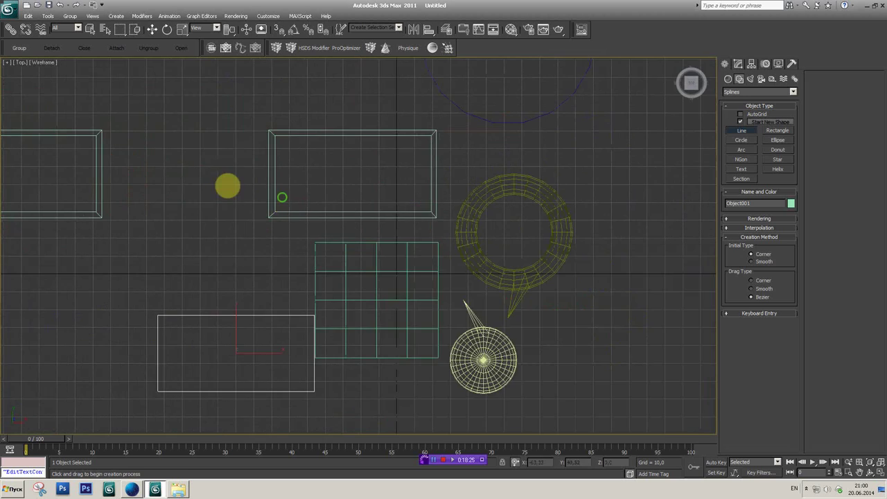
# Step: Draw a closed five-point curved outline, then return to the perspective view
pyautogui.click(249, 170)
pyautogui.click(396, 195)
pyautogui.click(451, 265)
pyautogui.click(339, 319)
pyautogui.click(235, 253)
pyautogui.click(249, 170)
pyautogui.click(431, 267)
pyautogui.hotkey('alt', 'w')
pyautogui.hotkey('alt', 'w')
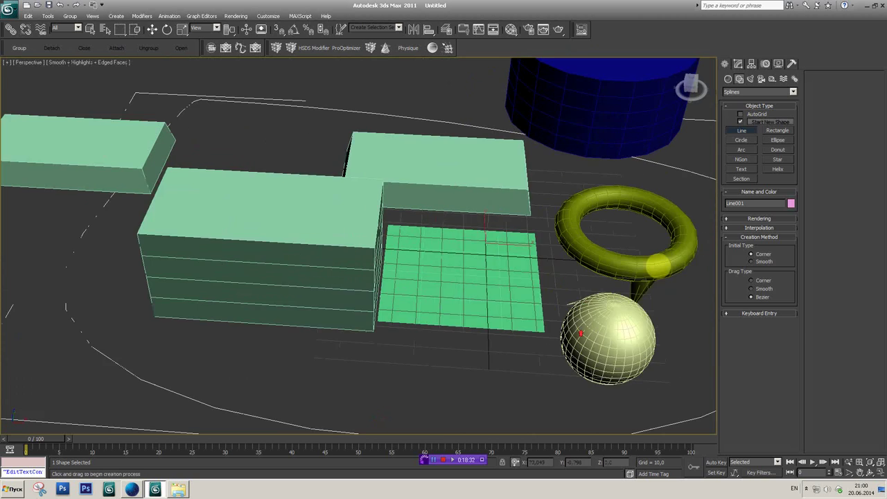
# Step: Extrude the outline into a slab with Amount 53.5
pyautogui.click(738, 63)
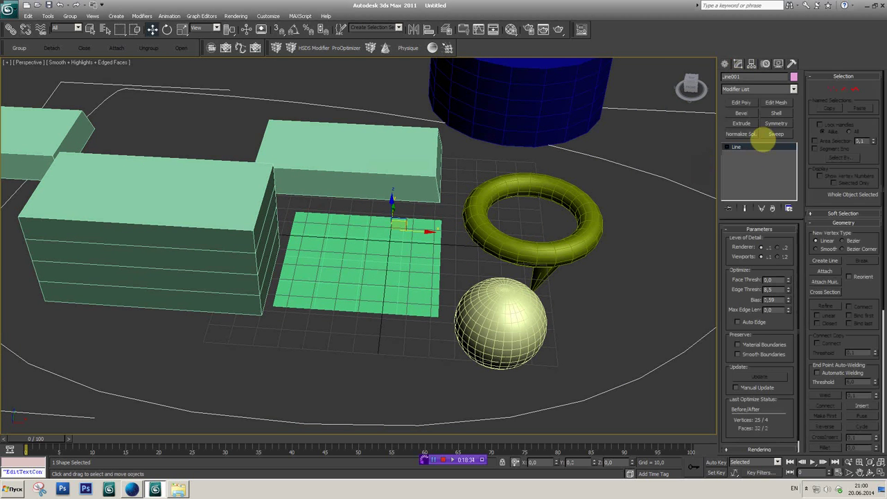
pyautogui.click(752, 125)
pyautogui.scroll(-3, 524, 211)
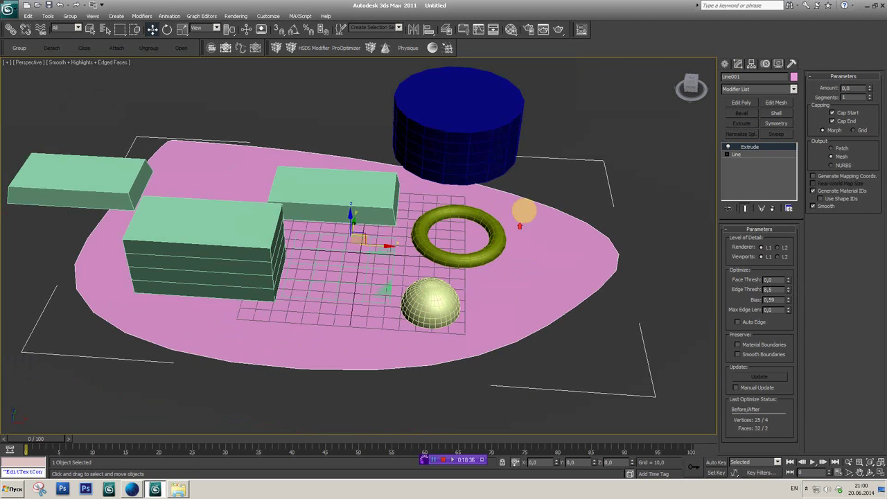
pyautogui.moveTo(874, 93); pyautogui.dragTo(863, 47)
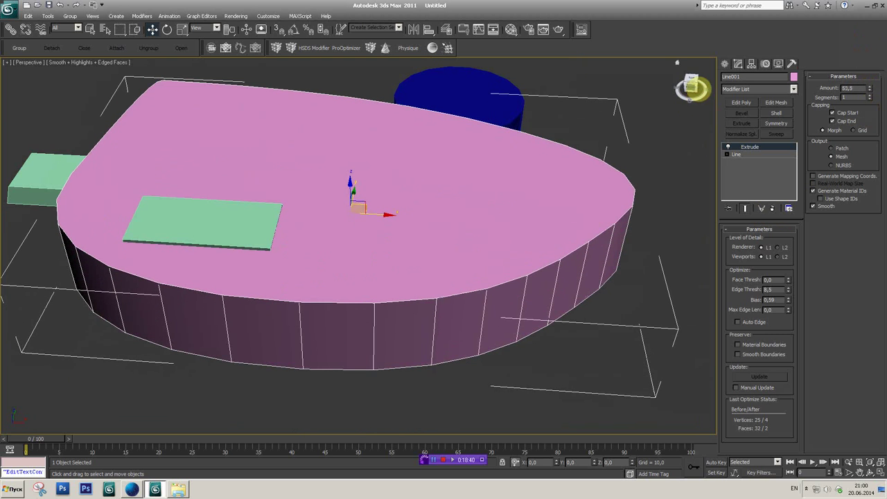
# Step: Inspect the slab, then select all objects and delete them, leaving an empty grid
pyautogui.moveTo(691, 85); pyautogui.dragTo(437, 202)
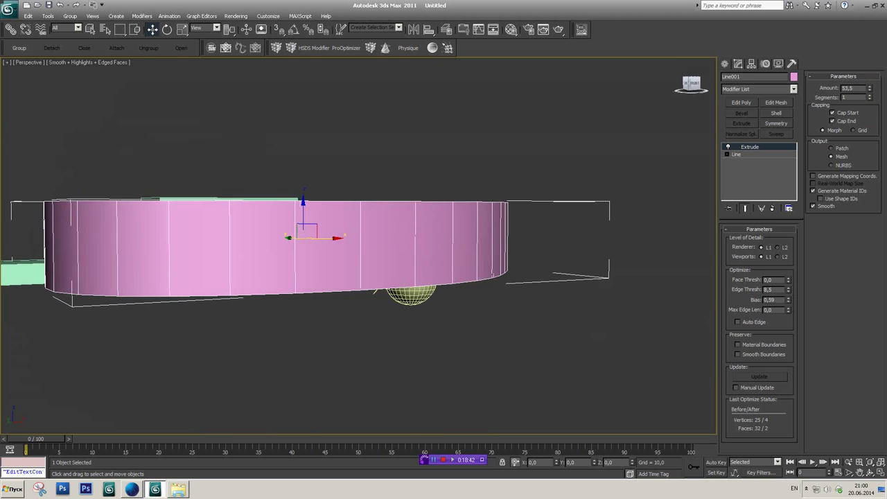
pyautogui.scroll(2, 437, 201)
pyautogui.scroll(-3, 443, 223)
pyautogui.scroll(3, 447, 235)
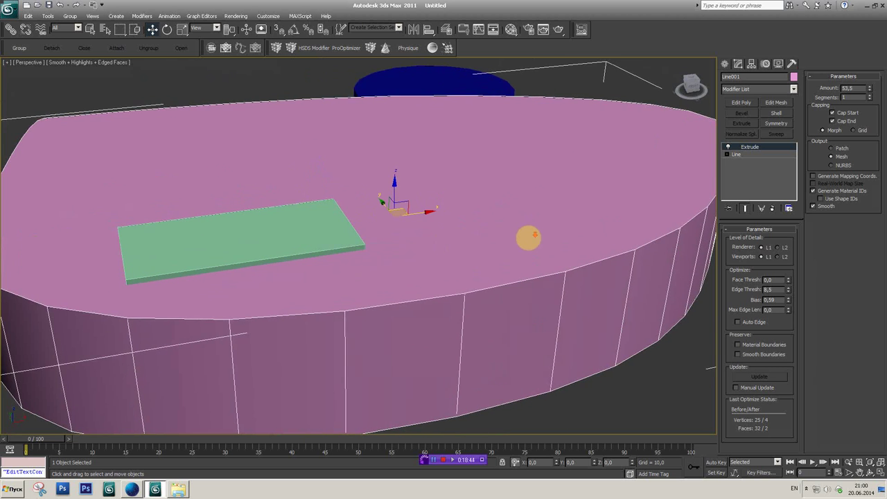
pyautogui.scroll(-3, 499, 219)
pyautogui.moveTo(693, 89); pyautogui.dragTo(690, 95)
pyautogui.hotkey('ctrl', 'a')
pyautogui.press('Delete')
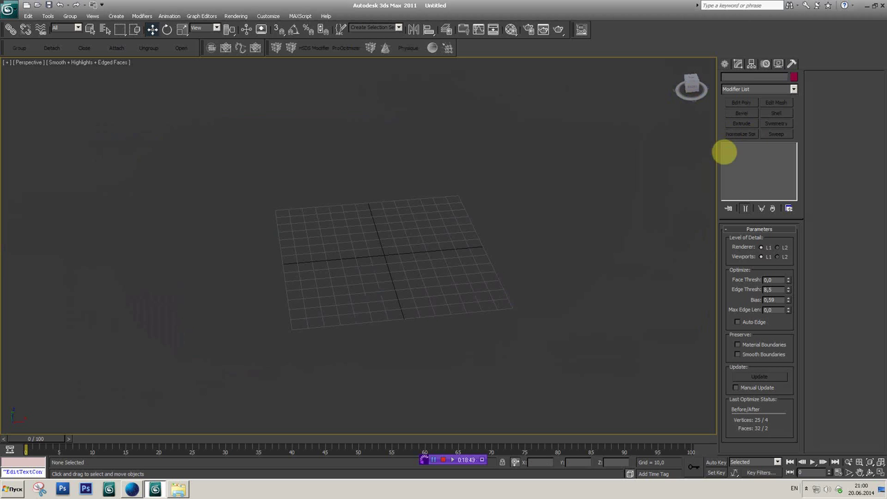
# Step: Draw an open curved spline, Line001, across the grid and show its Line parameters
pyautogui.click(691, 86)
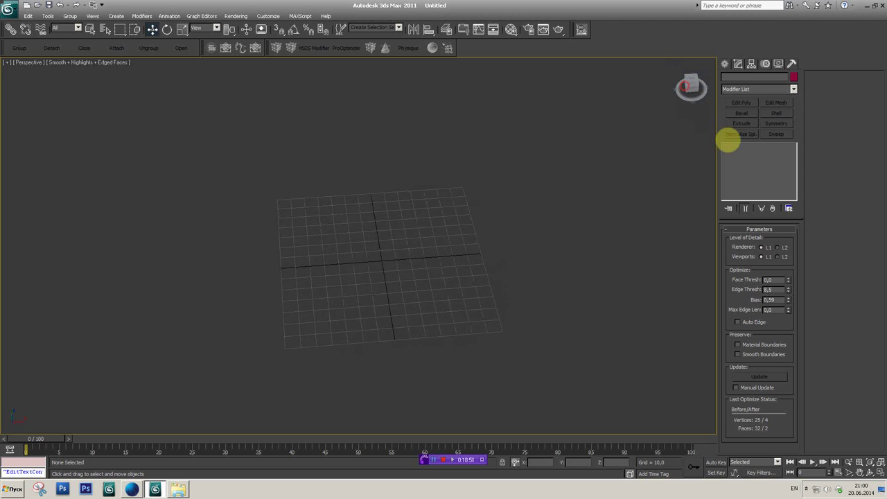
pyautogui.click(726, 64)
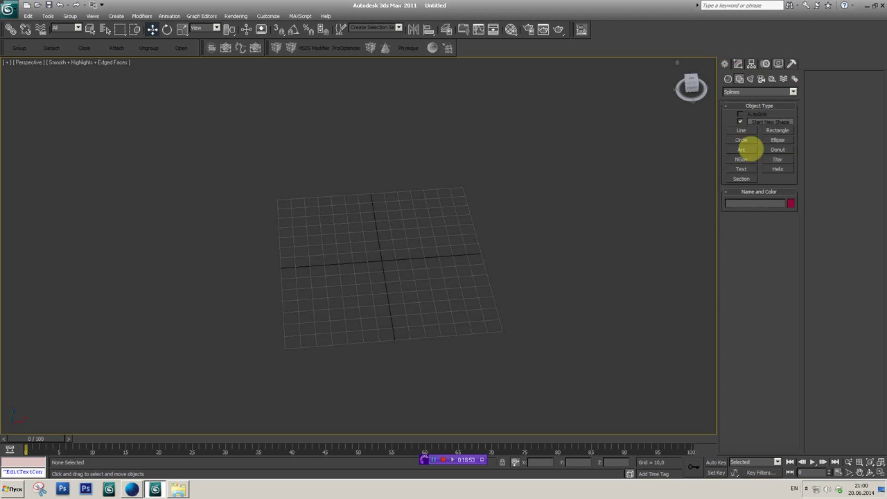
pyautogui.click(742, 130)
pyautogui.click(315, 236)
pyautogui.moveTo(348, 301); pyautogui.dragTo(389, 315)
pyautogui.click(509, 303)
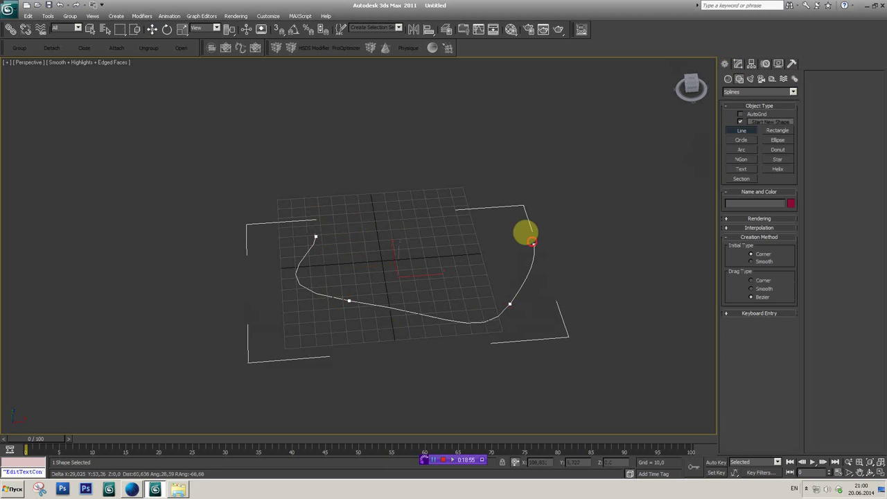
pyautogui.click(532, 242)
pyautogui.click(416, 224)
pyautogui.rightClick(415, 220)
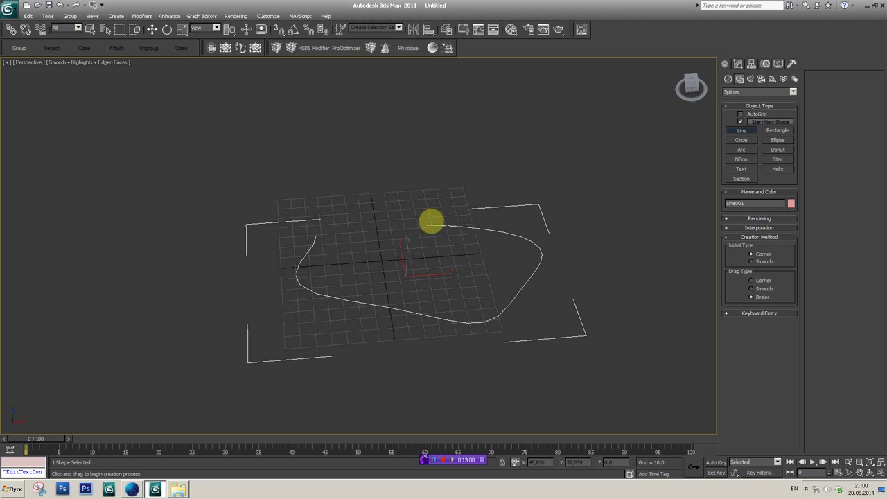
pyautogui.click(738, 64)
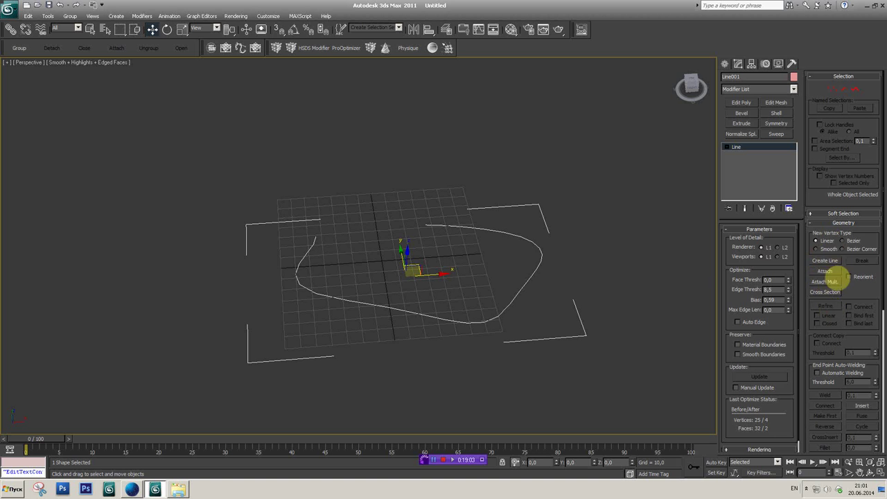
# Step: Add a second line to the shape, running toward the upper right
pyautogui.click(825, 260)
pyautogui.click(272, 216)
pyautogui.click(440, 209)
pyautogui.click(530, 155)
pyautogui.rightClick(530, 156)
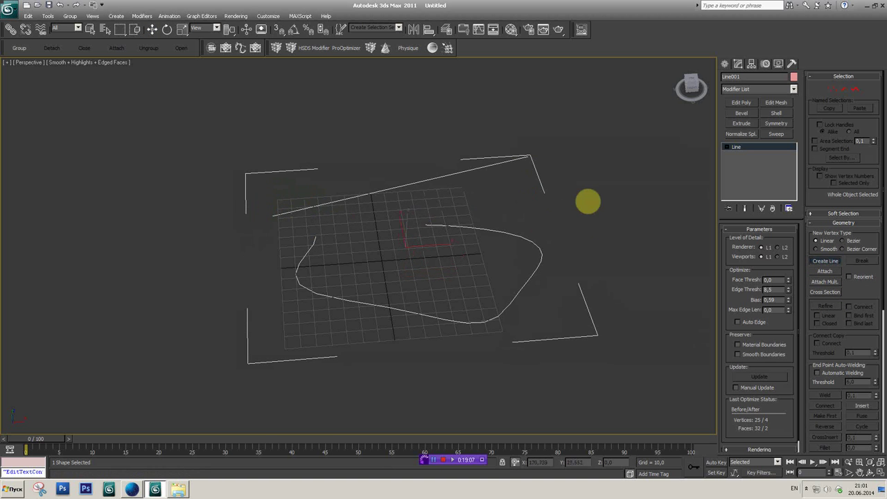
# Step: Enter the line's Segment sub-object level and add a Normalize Spline modifier
pyautogui.moveTo(453, 209); pyautogui.dragTo(473, 307, button='middle')
pyautogui.scroll(-2, 423, 233)
pyautogui.moveTo(429, 261); pyautogui.dragTo(399, 299, button='middle')
pyautogui.click(831, 89)
pyautogui.moveTo(434, 277); pyautogui.dragTo(409, 243, button='middle')
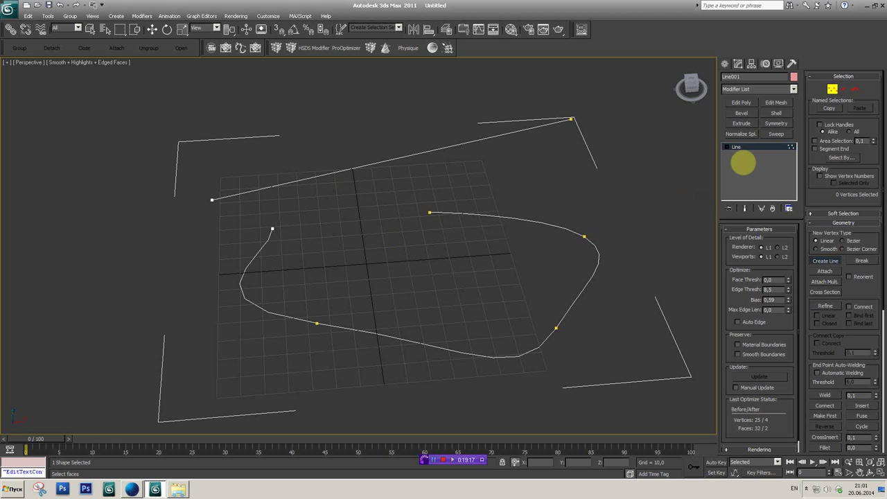
pyautogui.doubleClick(736, 153)
pyautogui.click(746, 162)
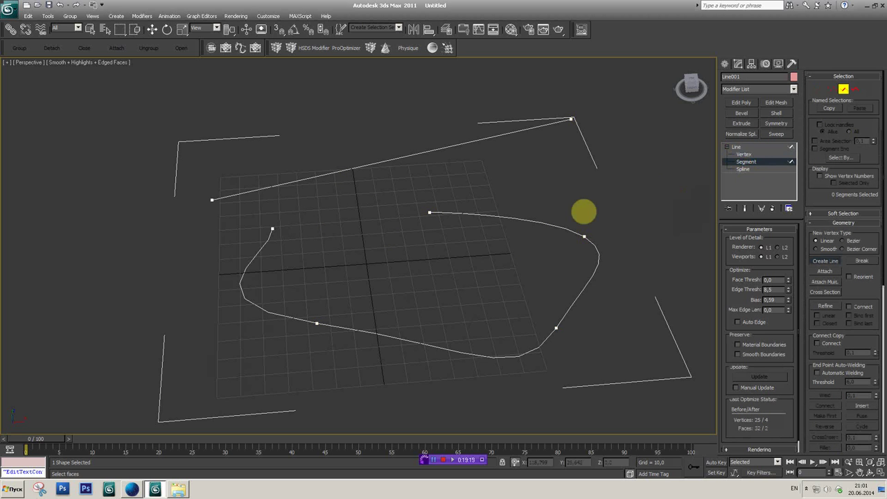
pyautogui.moveTo(583, 210); pyautogui.dragTo(575, 207, button='middle')
pyautogui.click(745, 133)
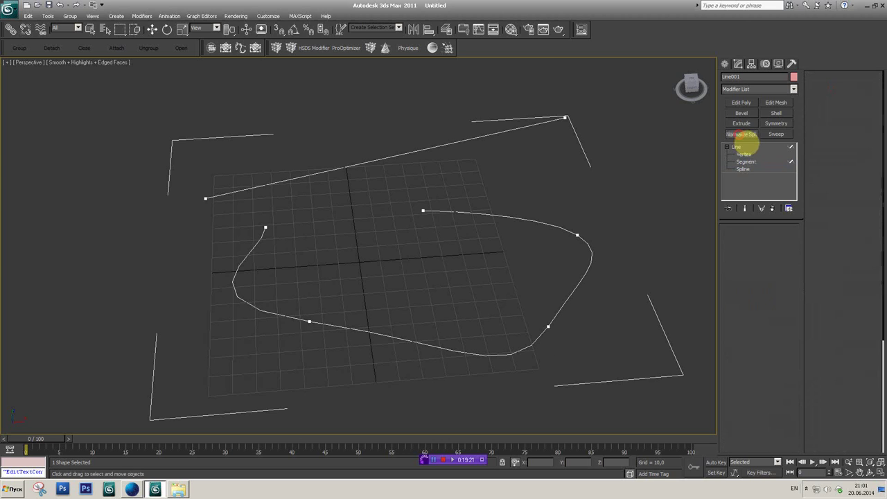
# Step: Set the Normalize Spline segment length to 10.0
pyautogui.moveTo(611, 234); pyautogui.dragTo(603, 222, button='middle')
pyautogui.moveTo(690, 87); pyautogui.dragTo(683, 89)
pyautogui.moveTo(464, 208); pyautogui.dragTo(466, 286, button='middle')
pyautogui.scroll(1, 466, 286)
pyautogui.scroll(1, 440, 230)
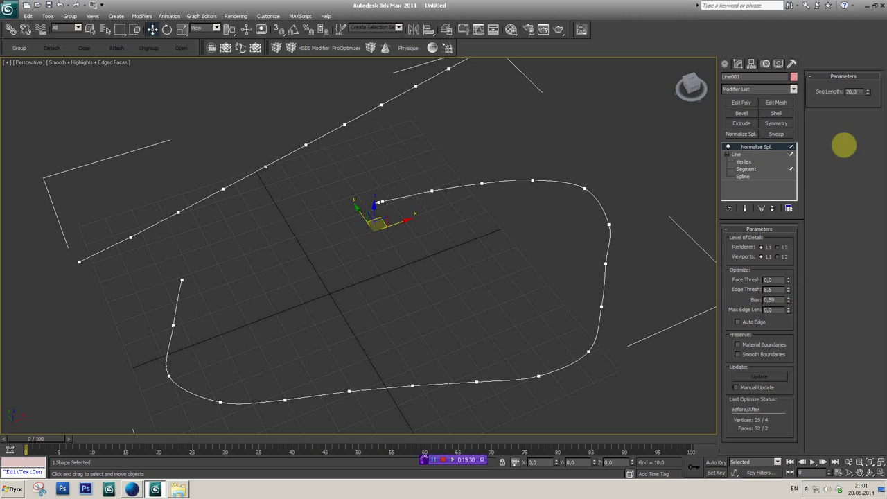
pyautogui.moveTo(874, 99); pyautogui.dragTo(869, 98)
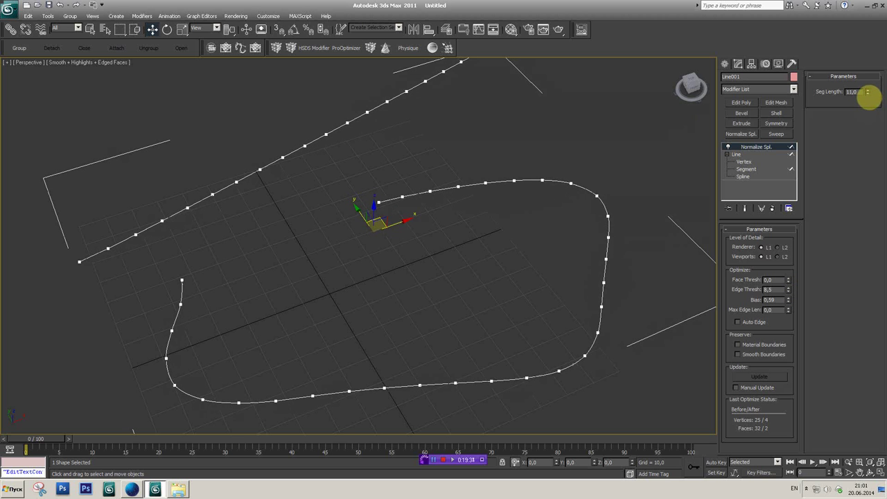
pyautogui.keyDown('alt'); pyautogui.moveTo(485, 162); pyautogui.dragTo(717, 105, button='middle'); pyautogui.keyUp('alt')
# Step: Collapse the line into an Editable Spline
pyautogui.keyDown('alt'); pyautogui.moveTo(676, 62); pyautogui.dragTo(564, 201, button='middle'); pyautogui.keyUp('alt')
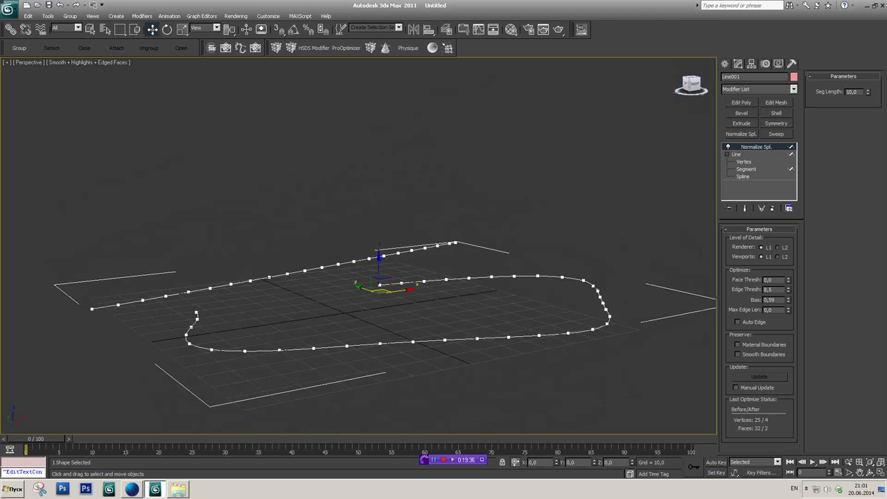
pyautogui.scroll(2, 518, 234)
pyautogui.scroll(2, 519, 232)
pyautogui.scroll(2, 522, 232)
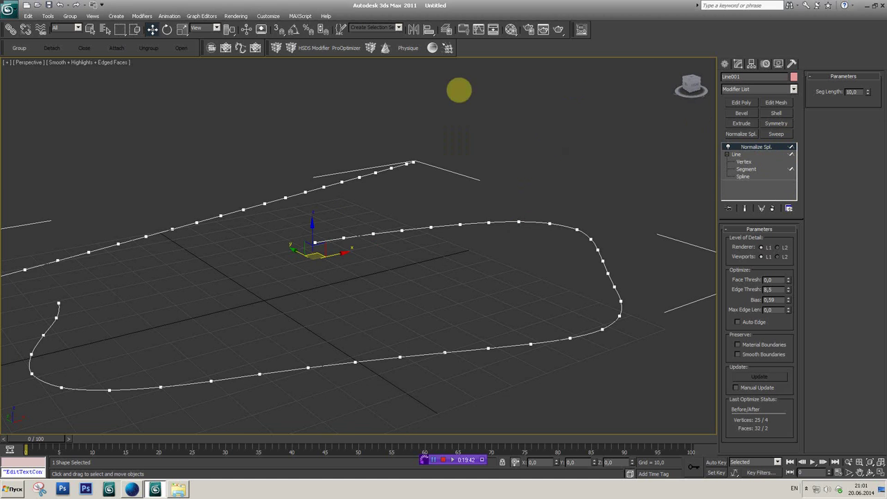
pyautogui.click(240, 48)
pyautogui.moveTo(692, 89); pyautogui.dragTo(633, 103)
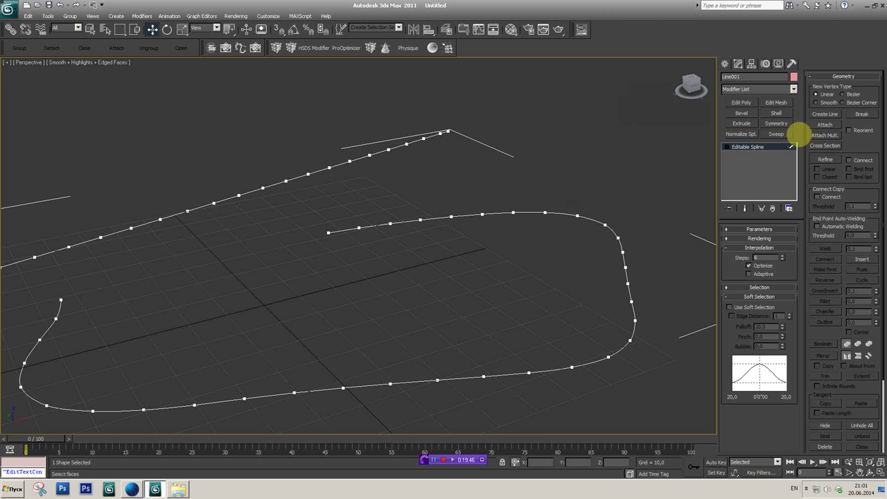
# Step: Add a Sweep modifier to the spline to form a wall
pyautogui.click(776, 134)
pyautogui.keyDown('alt'); pyautogui.moveTo(499, 185); pyautogui.dragTo(690, 135, button='middle'); pyautogui.keyUp('alt')
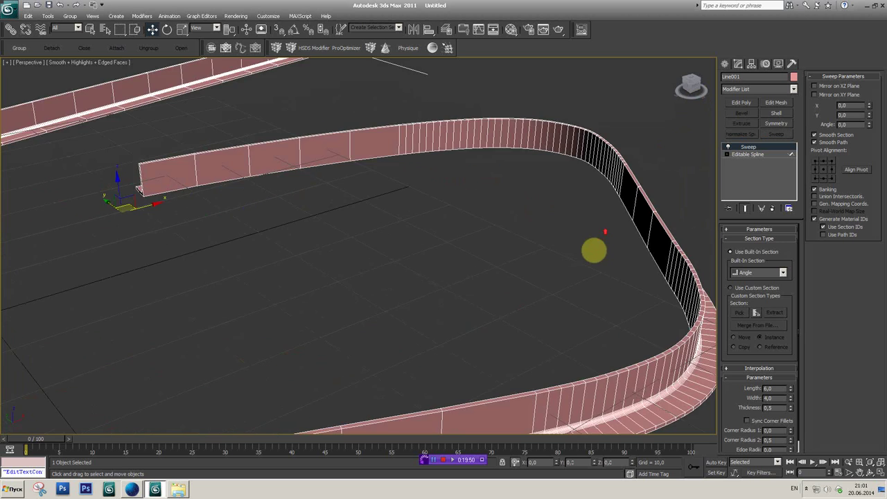
pyautogui.keyDown('alt'); pyautogui.moveTo(592, 249); pyautogui.dragTo(603, 244, button='middle'); pyautogui.keyUp('alt')
pyautogui.scroll(3, 602, 244)
pyautogui.scroll(-1, 614, 233)
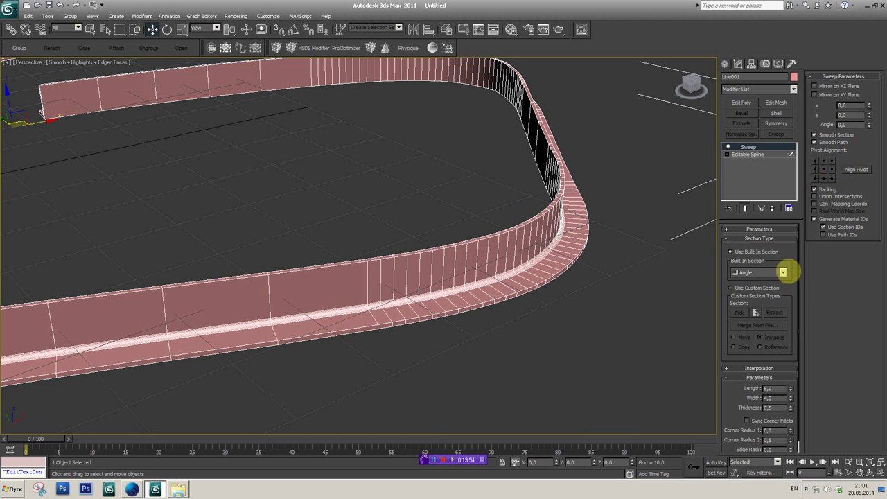
# Step: Switch the built-in sweep section to Channel and inspect the wall
pyautogui.click(784, 273)
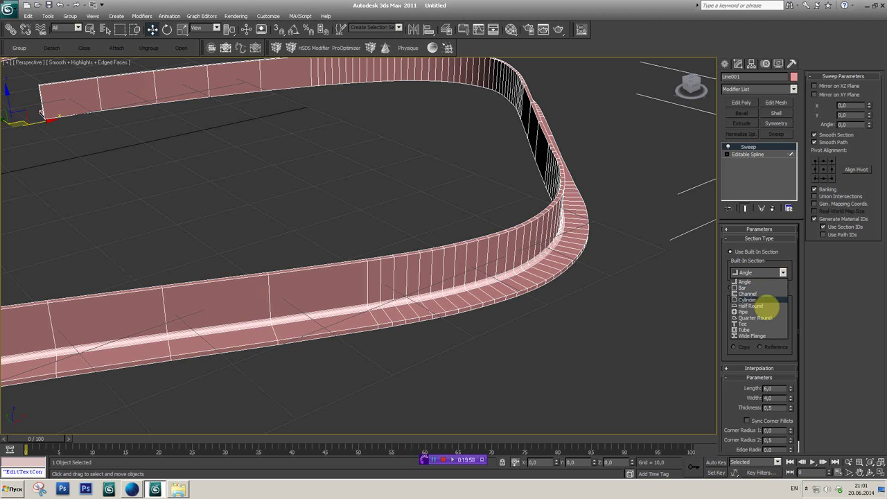
pyautogui.click(748, 293)
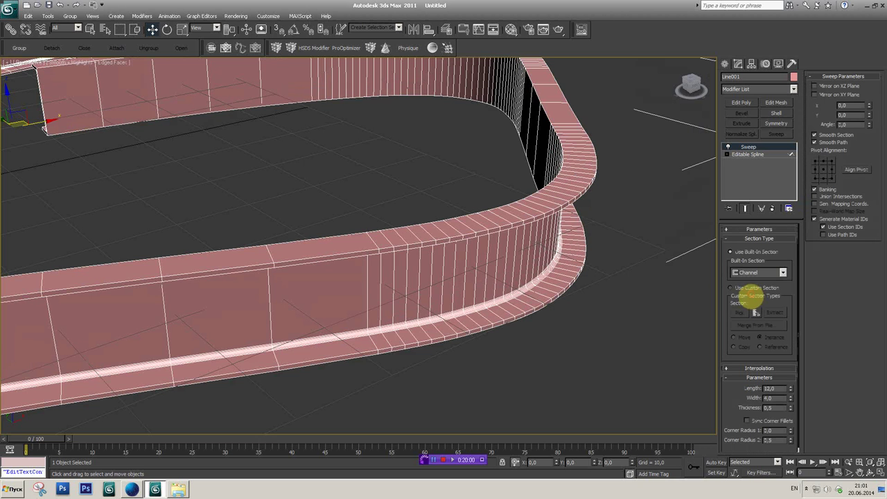
pyautogui.scroll(-3, 499, 291)
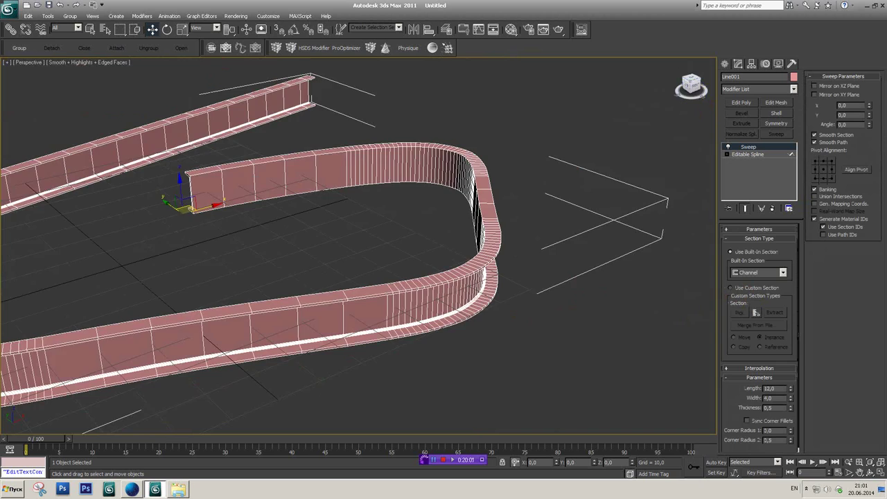
pyautogui.keyDown('alt'); pyautogui.moveTo(429, 208); pyautogui.dragTo(431, 241, button='middle'); pyautogui.keyUp('alt')
pyautogui.scroll(5, 554, 223)
pyautogui.scroll(4, 493, 222)
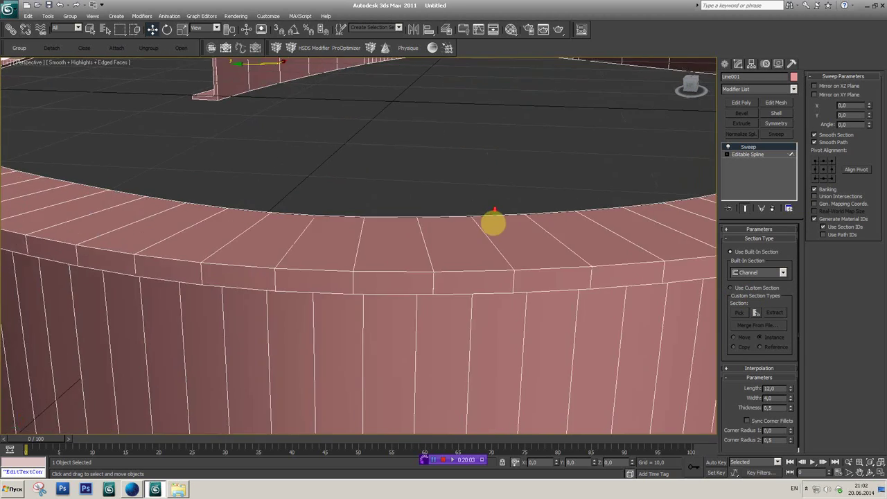
pyautogui.scroll(-6, 493, 222)
# Step: Try Cylinder and Pipe sections, then set the section back to Angle
pyautogui.click(784, 272)
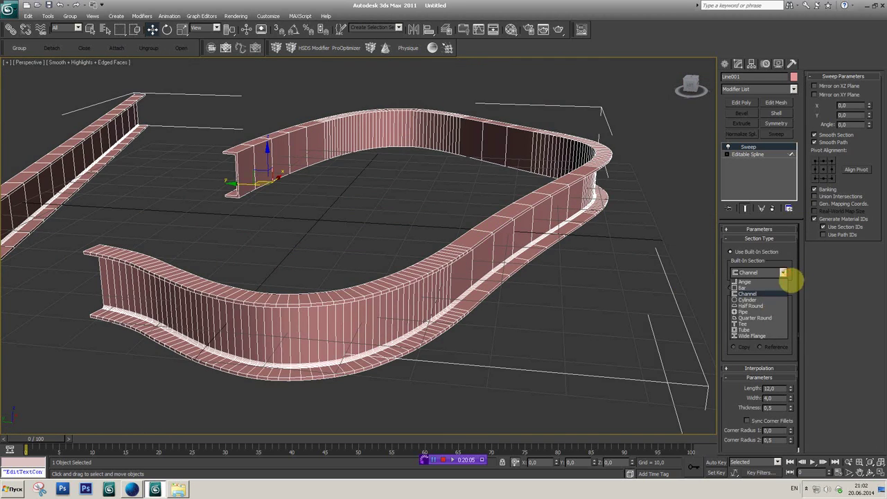
pyautogui.click(762, 299)
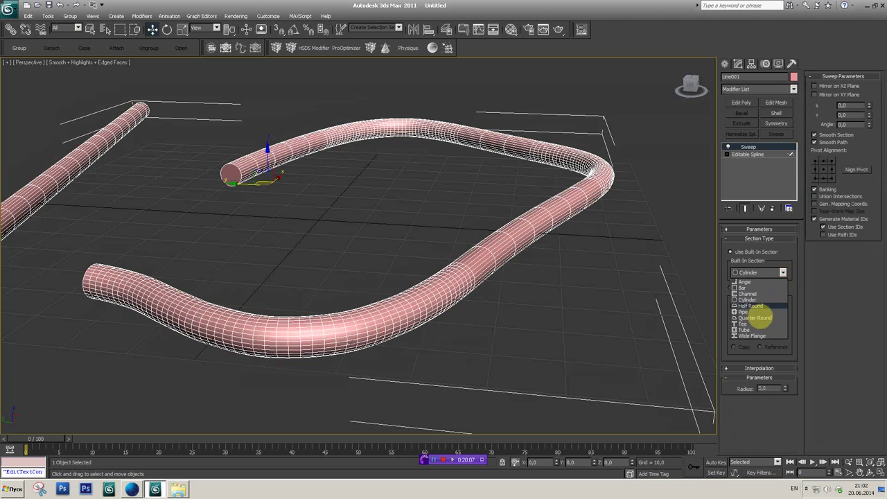
pyautogui.click(754, 312)
pyautogui.moveTo(464, 235)
pyautogui.keyDown('alt'); pyautogui.mouseDown(button='middle')
pyautogui.moveTo(637, 257)
pyautogui.moveTo(491, 251)
pyautogui.moveTo(508, 271)
pyautogui.moveTo(549, 258)
pyautogui.mouseUp(button='middle'); pyautogui.keyUp('alt')
pyautogui.click(783, 272)
pyautogui.click(755, 280)
pyautogui.keyDown('alt'); pyautogui.moveTo(697, 277); pyautogui.dragTo(538, 263, button='middle'); pyautogui.keyUp('alt')
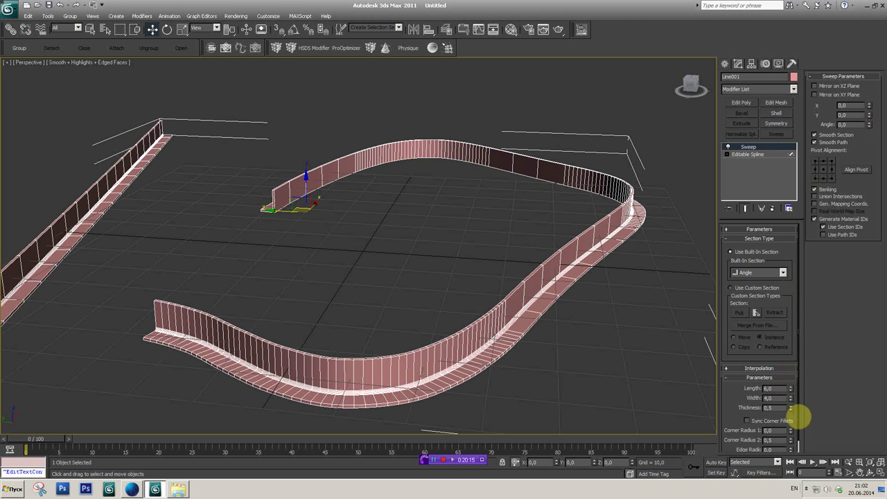
# Step: Set the Angle profile Thickness to -0.53, Length to 3.72 and Width to 5.44
pyautogui.moveTo(799, 416)
pyautogui.mouseDown()
pyautogui.moveTo(790, 471)
pyautogui.moveTo(788, 459)
pyautogui.mouseUp()
pyautogui.moveTo(729, 423)
pyautogui.mouseDown(button='middle')
pyautogui.moveTo(605, 380)
pyautogui.moveTo(679, 355)
pyautogui.mouseUp(button='middle')
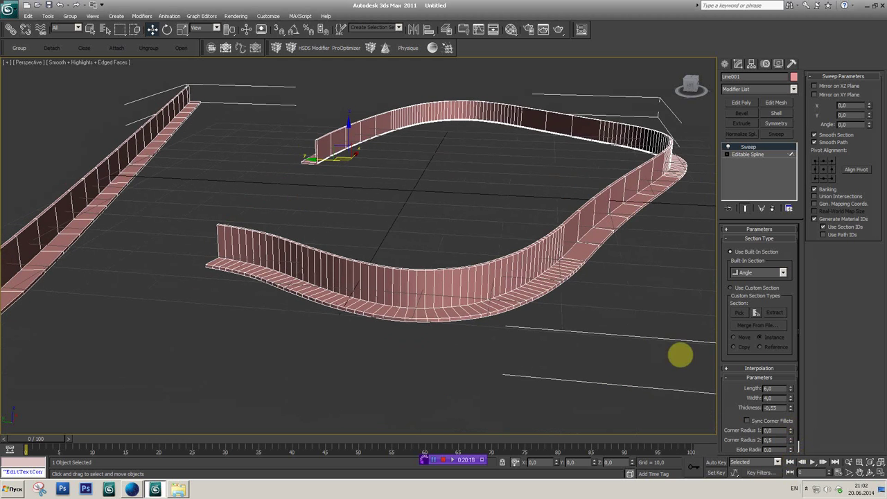
pyautogui.moveTo(790, 393)
pyautogui.mouseDown()
pyautogui.moveTo(792, 368)
pyautogui.moveTo(795, 415)
pyautogui.mouseUp()
pyautogui.scroll(-1, 790, 420)
pyautogui.scroll(-1, 793, 417)
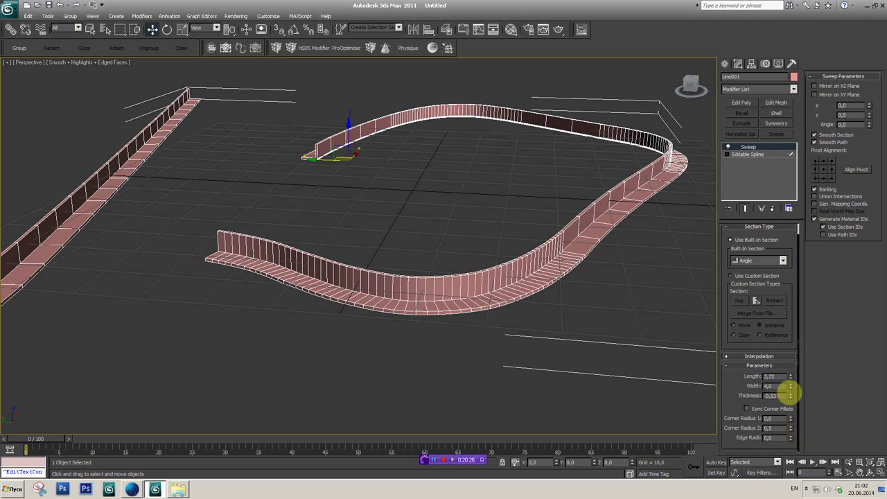
pyautogui.moveTo(789, 390); pyautogui.dragTo(783, 390)
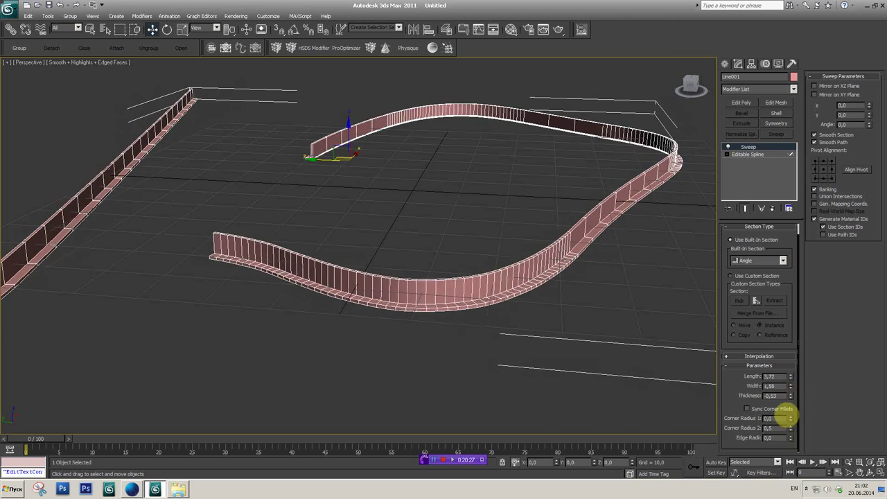
pyautogui.doubleClick(769, 376)
# Step: Orbit and zoom around the reshaped low curb walls
pyautogui.keyDown('alt'); pyautogui.moveTo(485, 291); pyautogui.dragTo(451, 293, button='middle'); pyautogui.keyUp('alt')
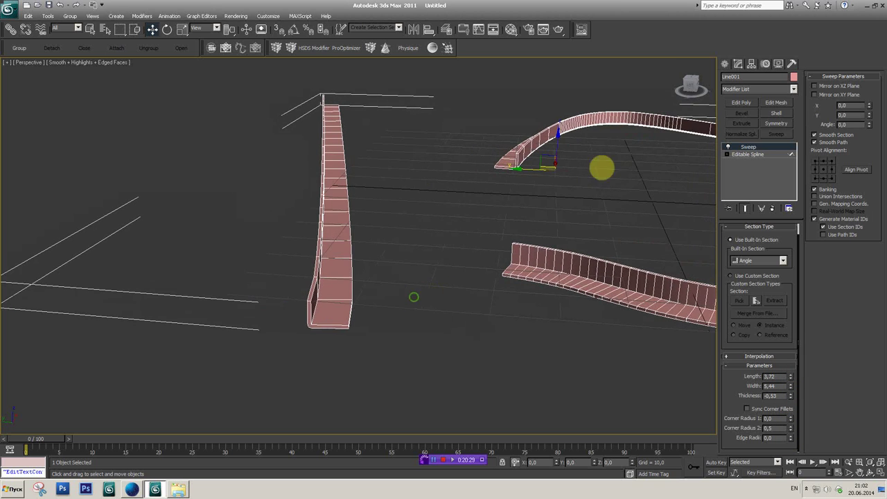
pyautogui.moveTo(691, 87)
pyautogui.keyDown('alt'); pyautogui.mouseDown(button='middle')
pyautogui.moveTo(676, 125)
pyautogui.moveTo(534, 230)
pyautogui.moveTo(576, 282)
pyautogui.moveTo(584, 311)
pyautogui.moveTo(580, 270)
pyautogui.moveTo(691, 92)
pyautogui.mouseUp(button='middle'); pyautogui.keyUp('alt')
pyautogui.moveTo(691, 91); pyautogui.dragTo(638, 217)
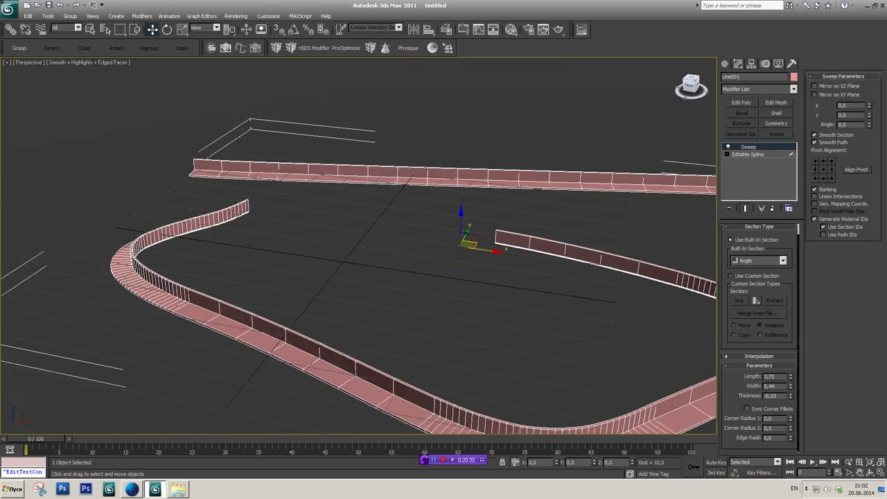
pyautogui.moveTo(639, 217)
pyautogui.keyDown('alt'); pyautogui.mouseDown(button='middle')
pyautogui.moveTo(479, 208)
pyautogui.moveTo(457, 241)
pyautogui.moveTo(471, 265)
pyautogui.moveTo(442, 248)
pyautogui.mouseUp(button='middle'); pyautogui.keyUp('alt')
pyautogui.moveTo(693, 89); pyautogui.dragTo(450, 255)
pyautogui.moveTo(450, 255)
pyautogui.keyDown('alt'); pyautogui.mouseDown(button='middle')
pyautogui.moveTo(495, 240)
pyautogui.moveTo(501, 263)
pyautogui.moveTo(536, 232)
pyautogui.mouseUp(button='middle'); pyautogui.keyUp('alt')
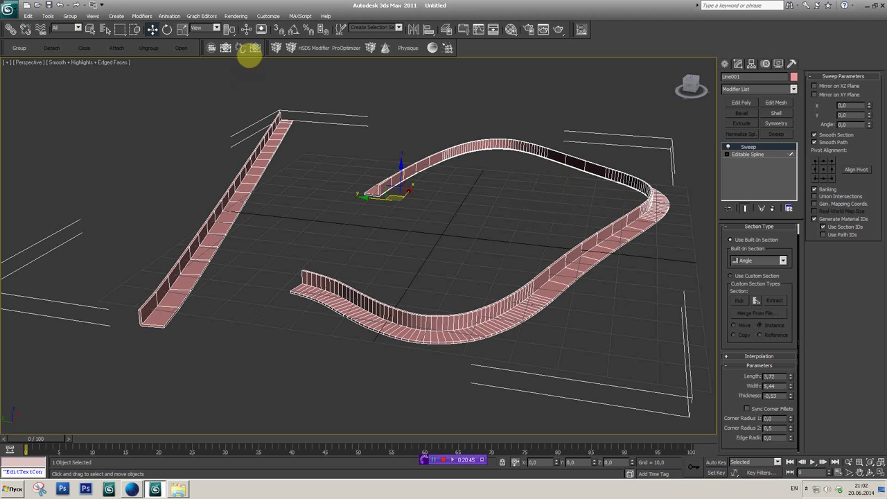
# Step: Convert Line001 to Editable Poly from the toolbar
pyautogui.click(225, 47)
pyautogui.moveTo(672, 143)
pyautogui.keyDown('alt'); pyautogui.mouseDown(button='middle')
pyautogui.moveTo(659, 142)
pyautogui.moveTo(520, 244)
pyautogui.moveTo(519, 263)
pyautogui.mouseUp(button='middle'); pyautogui.keyUp('alt')
pyautogui.scroll(3, 519, 263)
pyautogui.scroll(1, 518, 260)
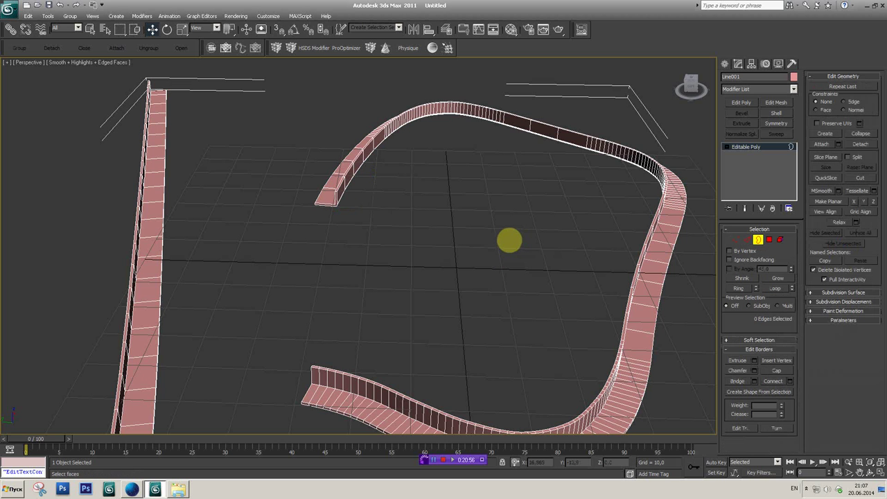
# Step: Orbit around the converted curb walls to inspect the polygon geometry
pyautogui.keyDown('alt'); pyautogui.moveTo(511, 269); pyautogui.dragTo(429, 208, button='middle'); pyautogui.keyUp('alt')
pyautogui.scroll(-2, 439, 249)
pyautogui.scroll(2, 443, 243)
pyautogui.keyDown('alt'); pyautogui.moveTo(443, 243); pyautogui.dragTo(451, 232, button='middle'); pyautogui.keyUp('alt')
pyautogui.scroll(-3, 451, 232)
pyautogui.moveTo(695, 89); pyautogui.dragTo(691, 85)
pyautogui.moveTo(691, 85)
pyautogui.keyDown('alt'); pyautogui.mouseDown(button='middle')
pyautogui.moveTo(538, 166)
pyautogui.moveTo(415, 177)
pyautogui.mouseUp(button='middle'); pyautogui.keyUp('alt')
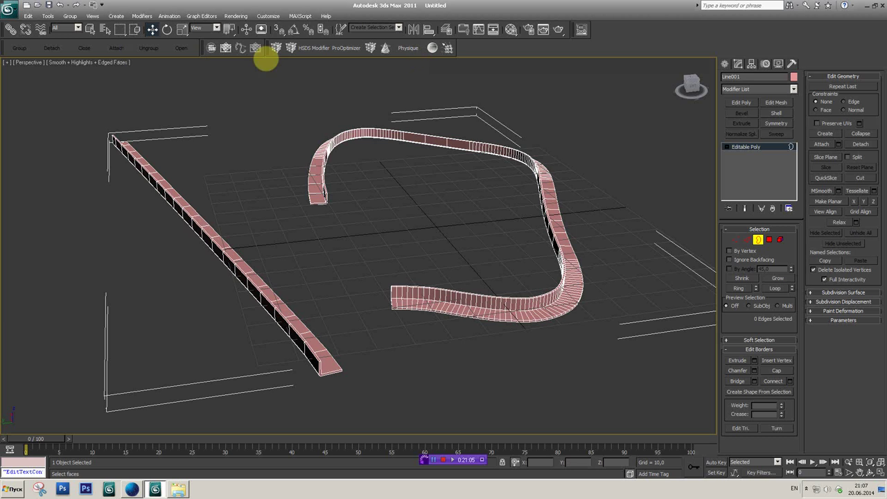
pyautogui.moveTo(534, 167)
pyautogui.keyDown('alt'); pyautogui.mouseDown(button='middle')
pyautogui.moveTo(539, 158)
pyautogui.moveTo(535, 223)
pyautogui.moveTo(482, 234)
pyautogui.mouseUp(button='middle'); pyautogui.keyUp('alt')
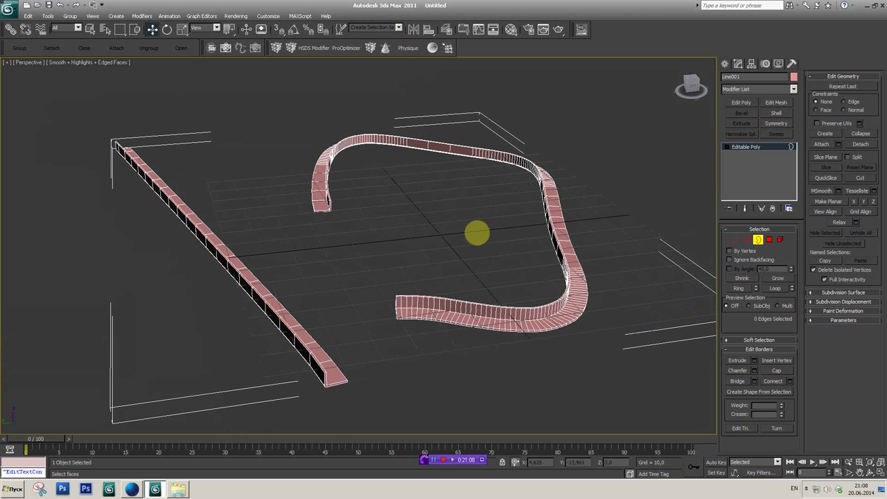